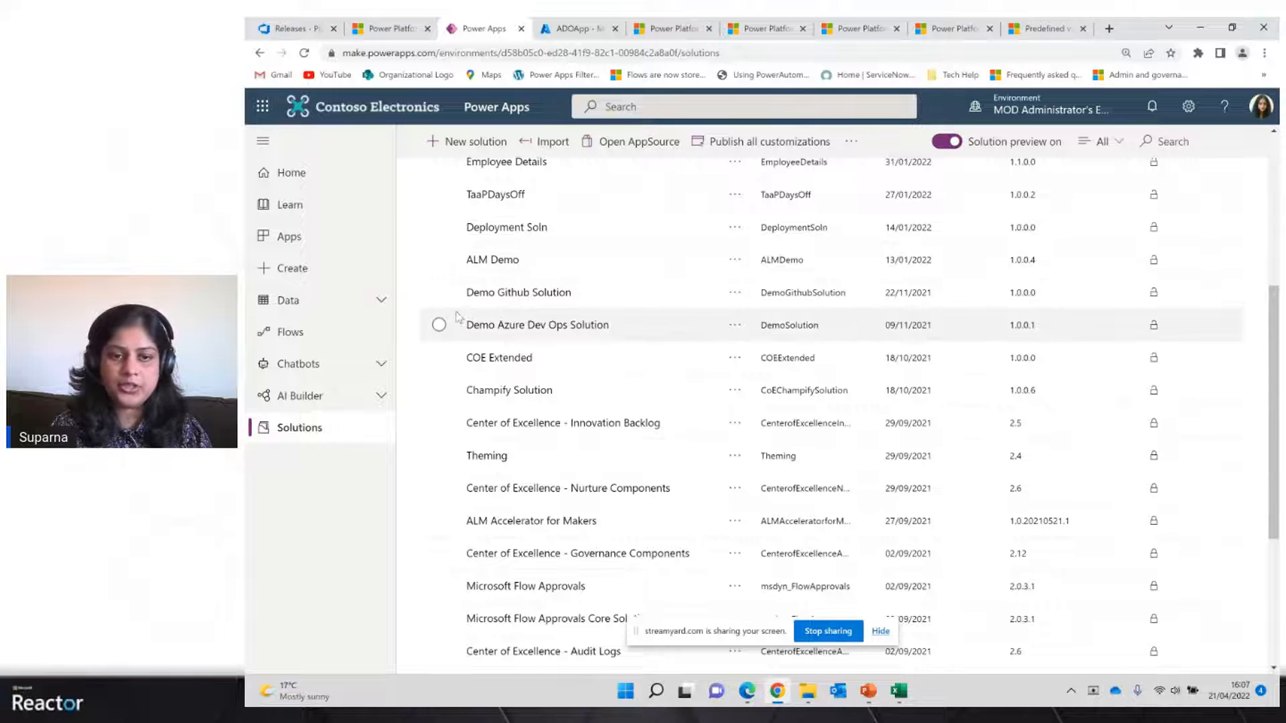
Select the Demo Azure Dev Ops Solution and review the available environments, including Demo Build and Demo Prod
{"action": "left_click", "coordinate": [440, 326]}
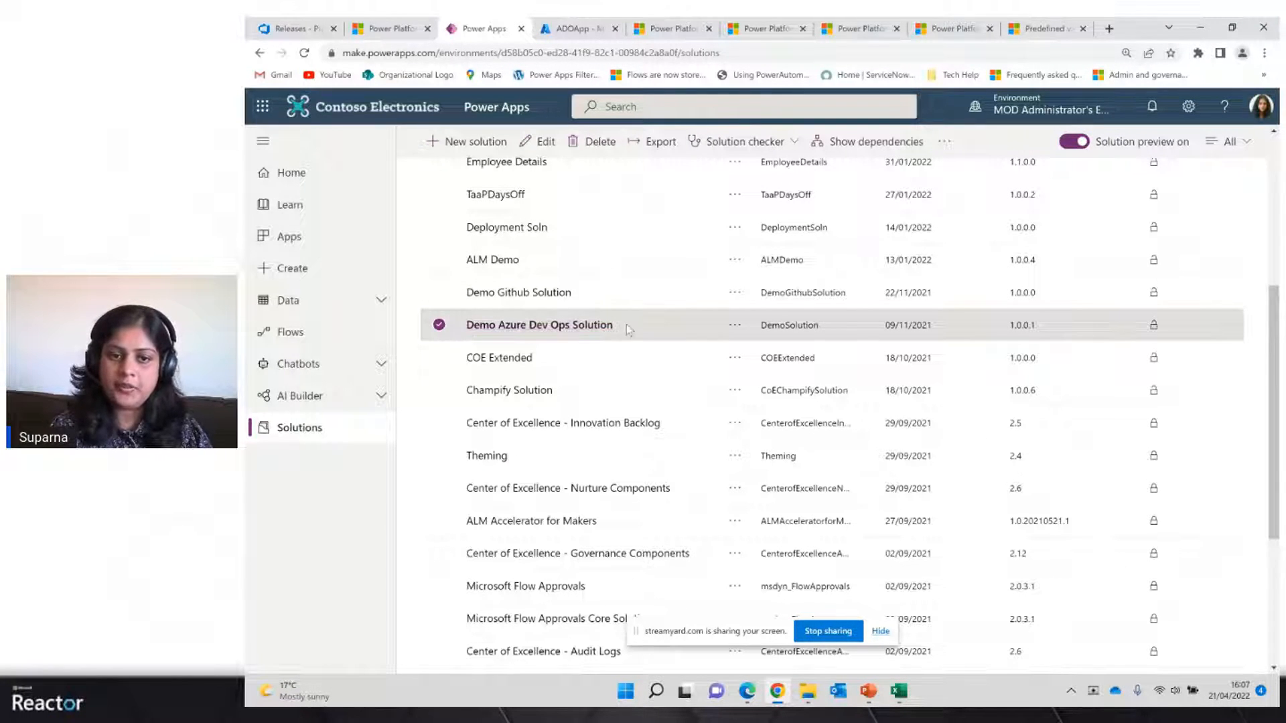
{"action": "left_click", "coordinate": [1055, 112]}
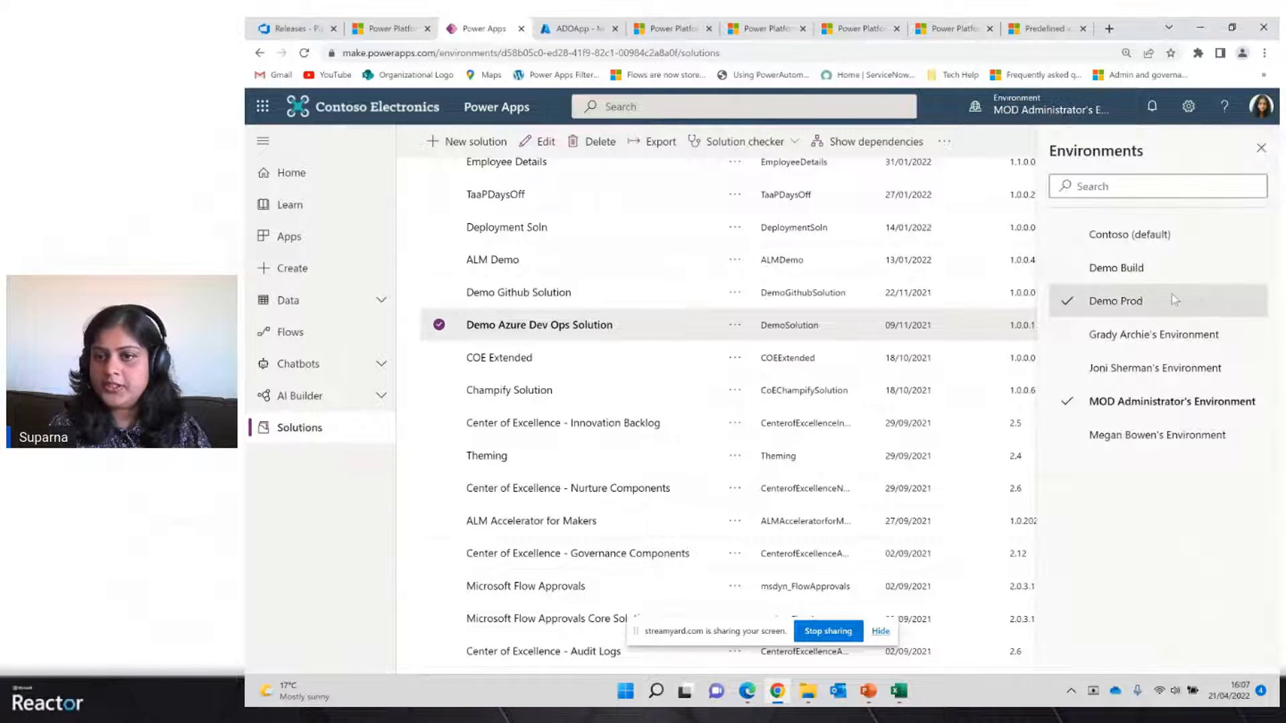
{"action": "left_click", "coordinate": [1126, 272]}
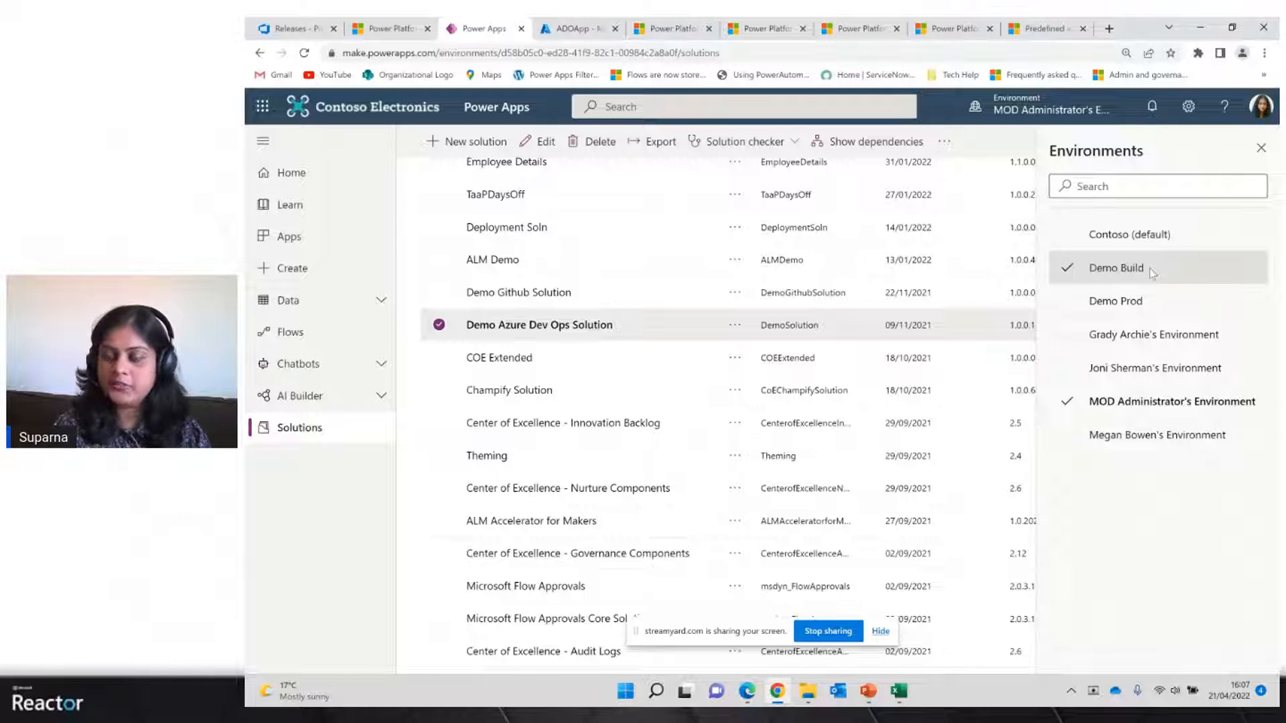
{"action": "left_click", "coordinate": [1115, 301]}
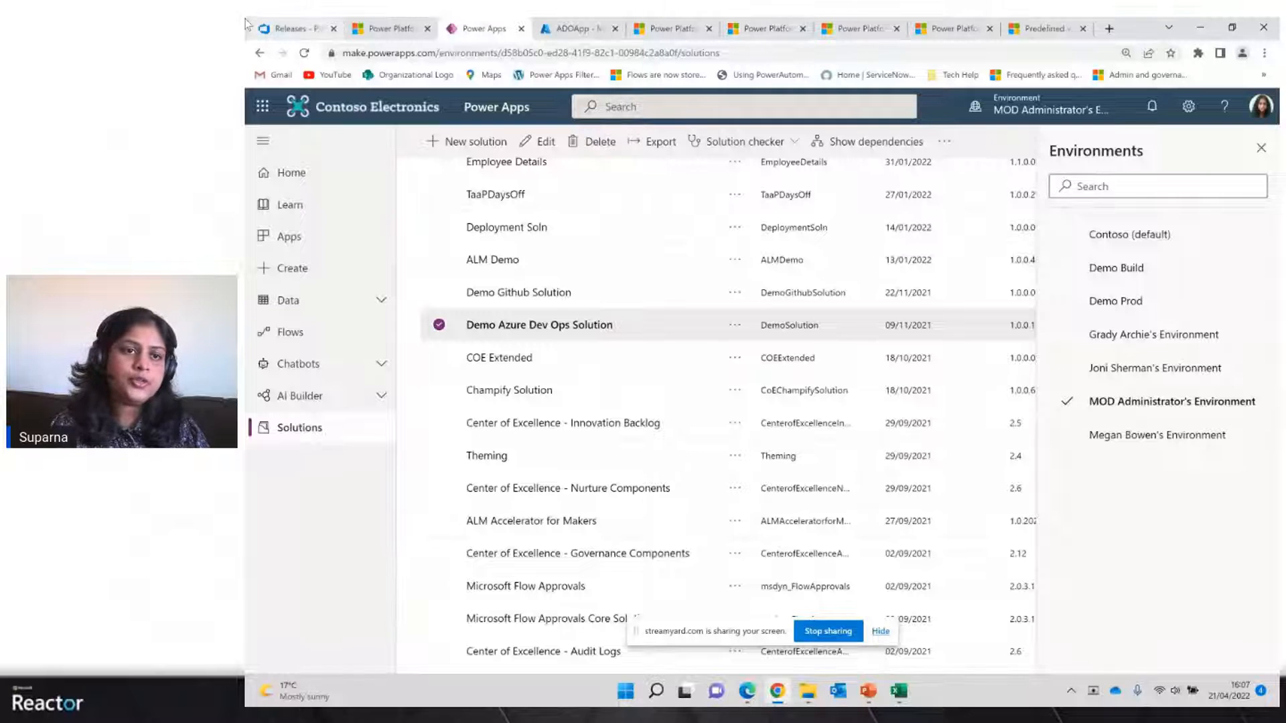
Switch to Azure DevOps and open the ALM Proj project's repository files
{"action": "left_click", "coordinate": [296, 28]}
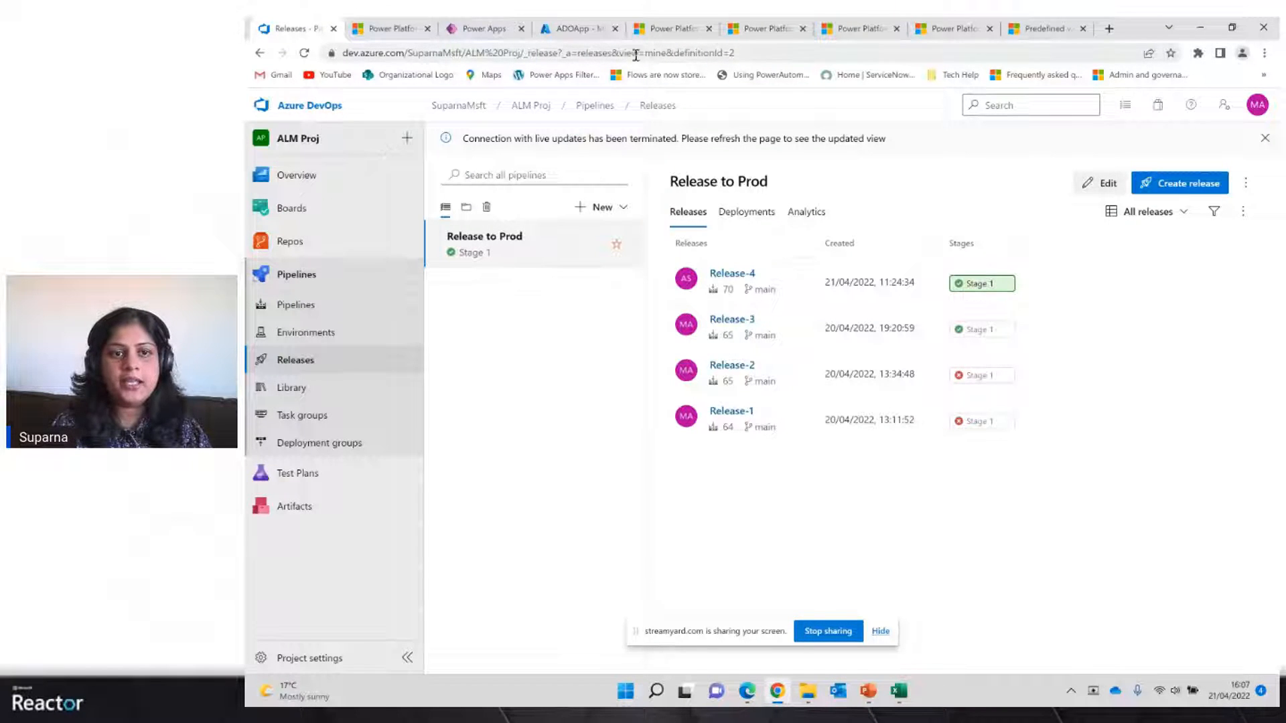
{"action": "left_click", "coordinate": [473, 109]}
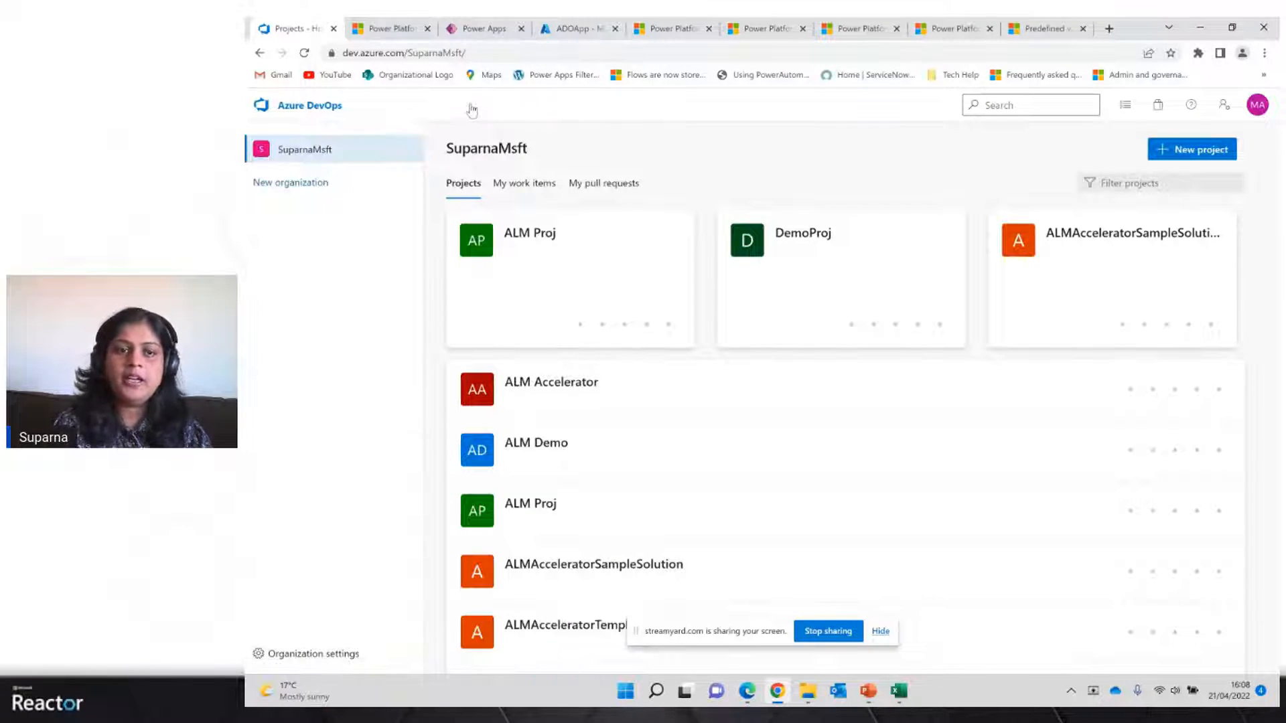
{"action": "left_click", "coordinate": [531, 239]}
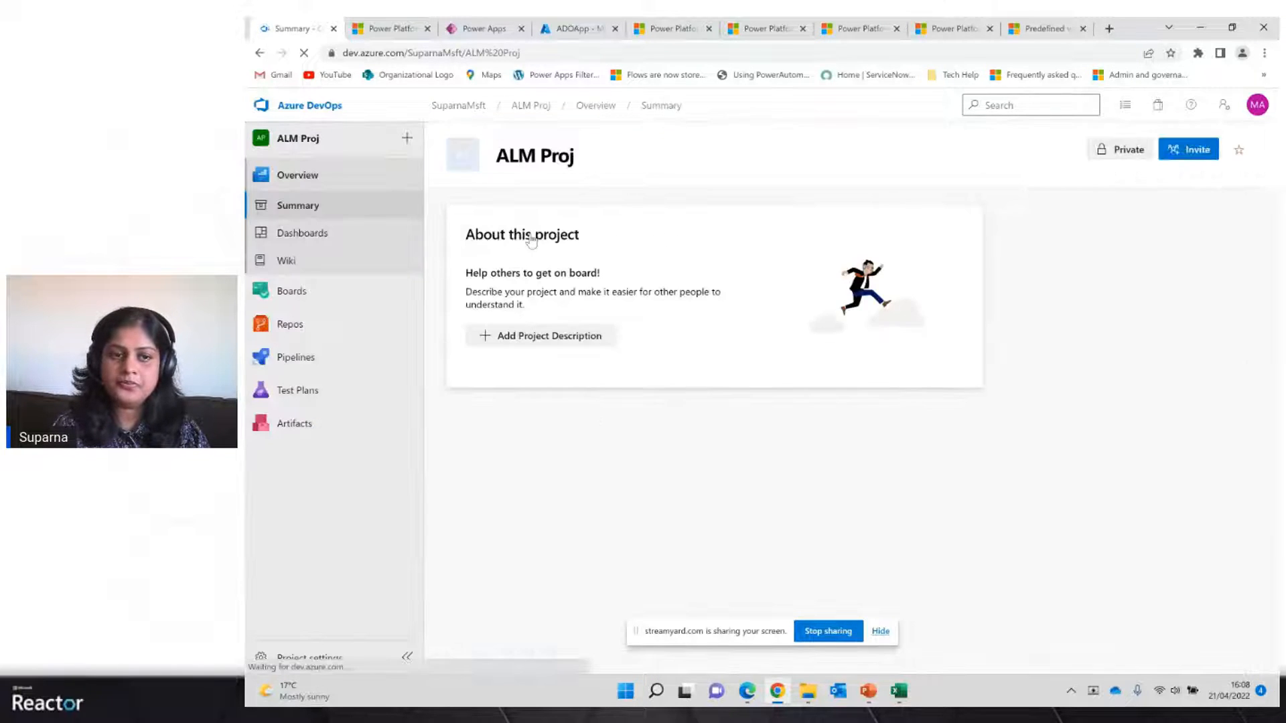
{"action": "left_click", "coordinate": [353, 326]}
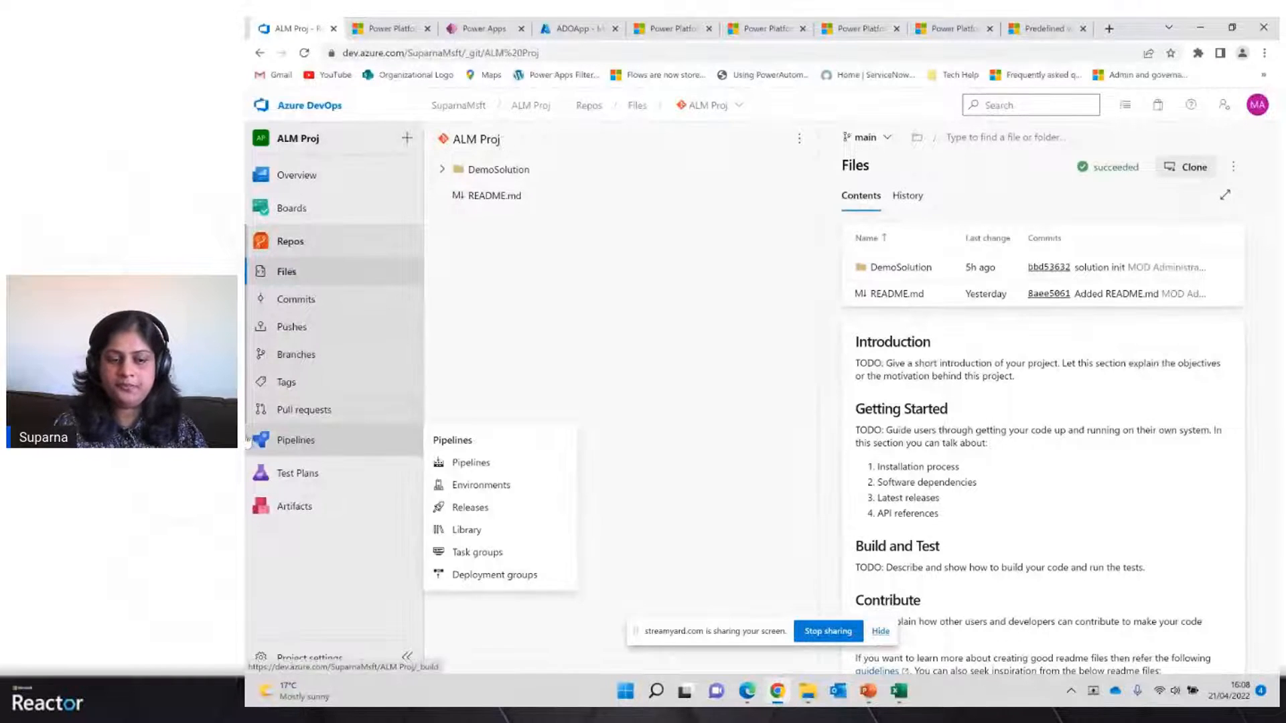
Open the project settings and view the security permissions of the ALM Proj repository
{"action": "left_click", "coordinate": [328, 659]}
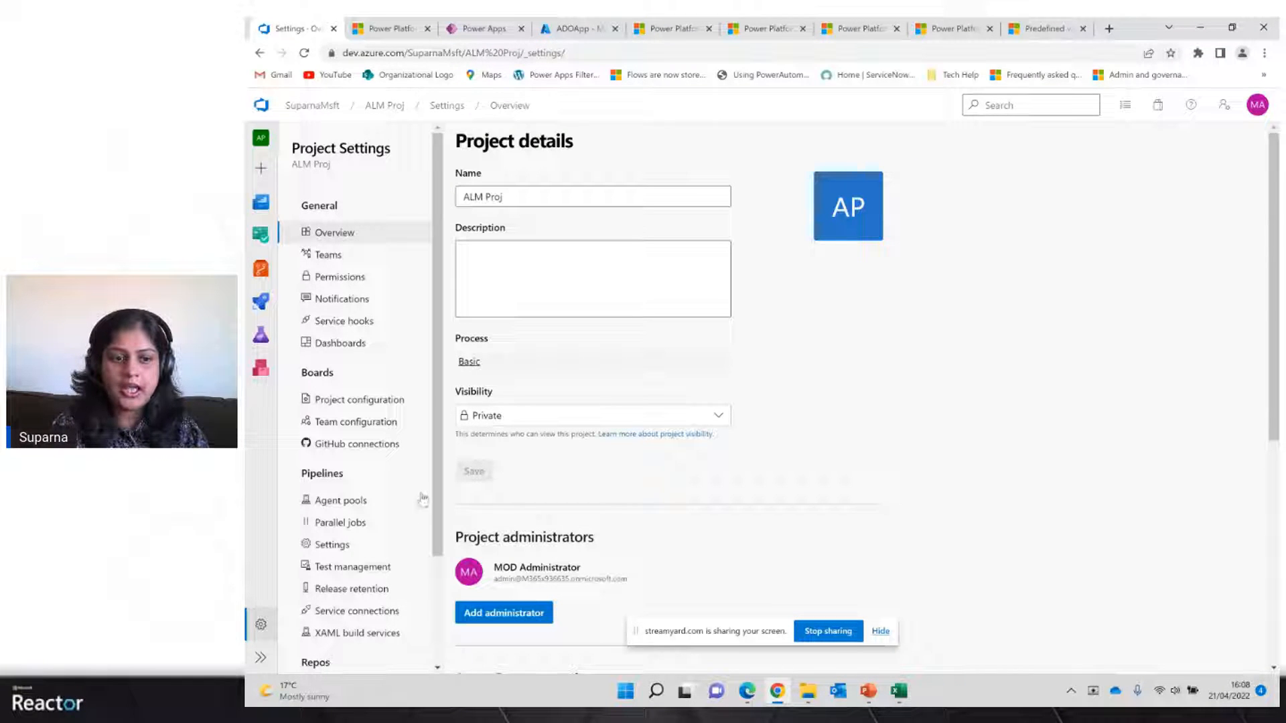
{"action": "left_click_drag", "start_coordinate": [436, 511], "coordinate": [438, 612]}
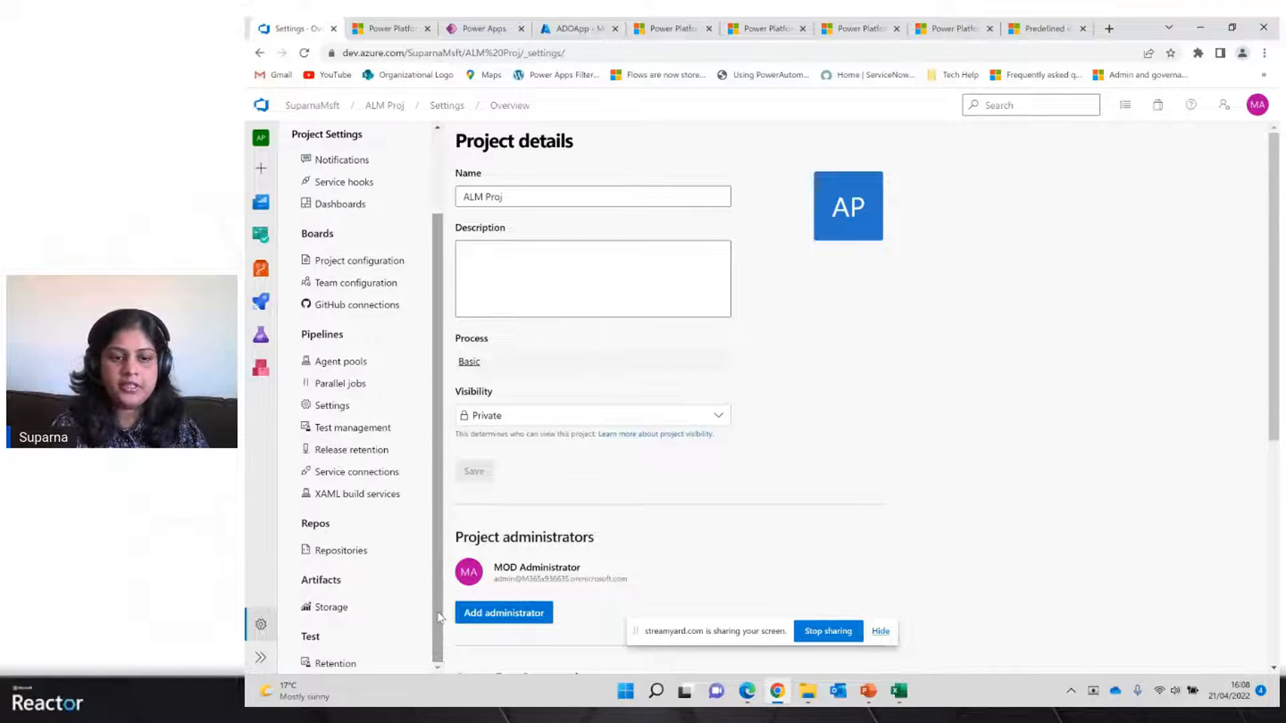
{"action": "left_click", "coordinate": [361, 556]}
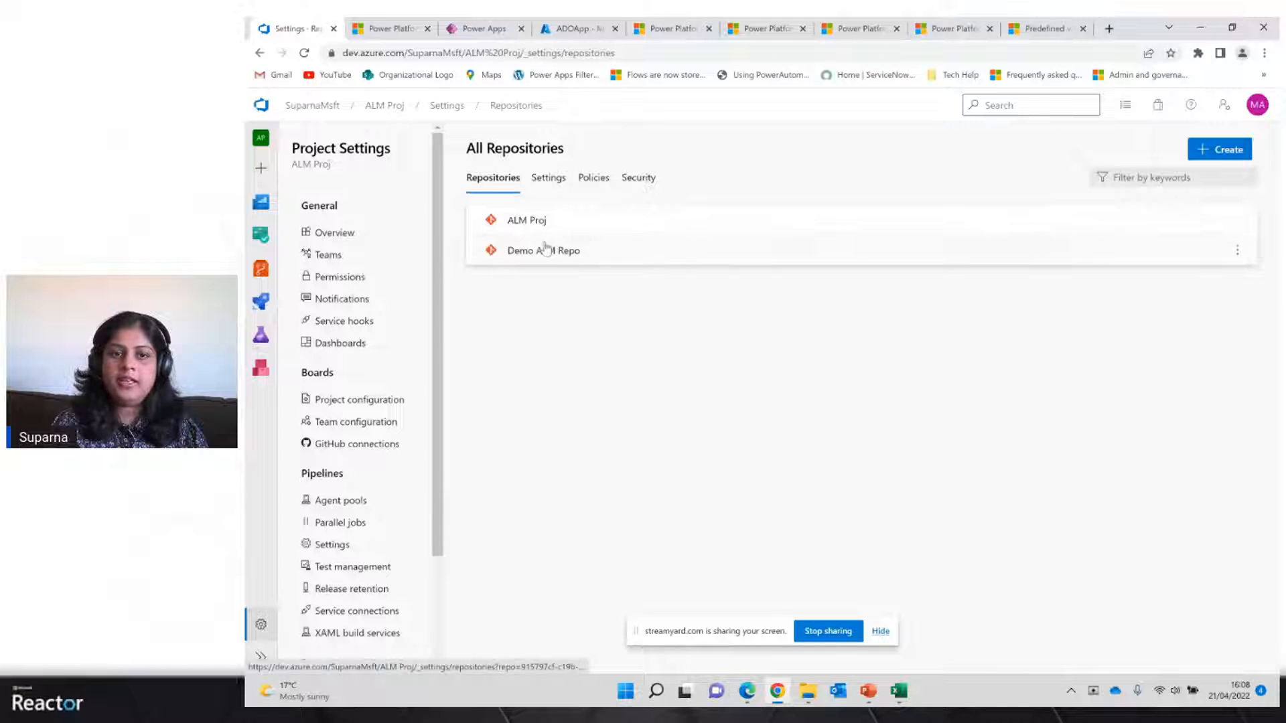
{"action": "left_click", "coordinate": [528, 223]}
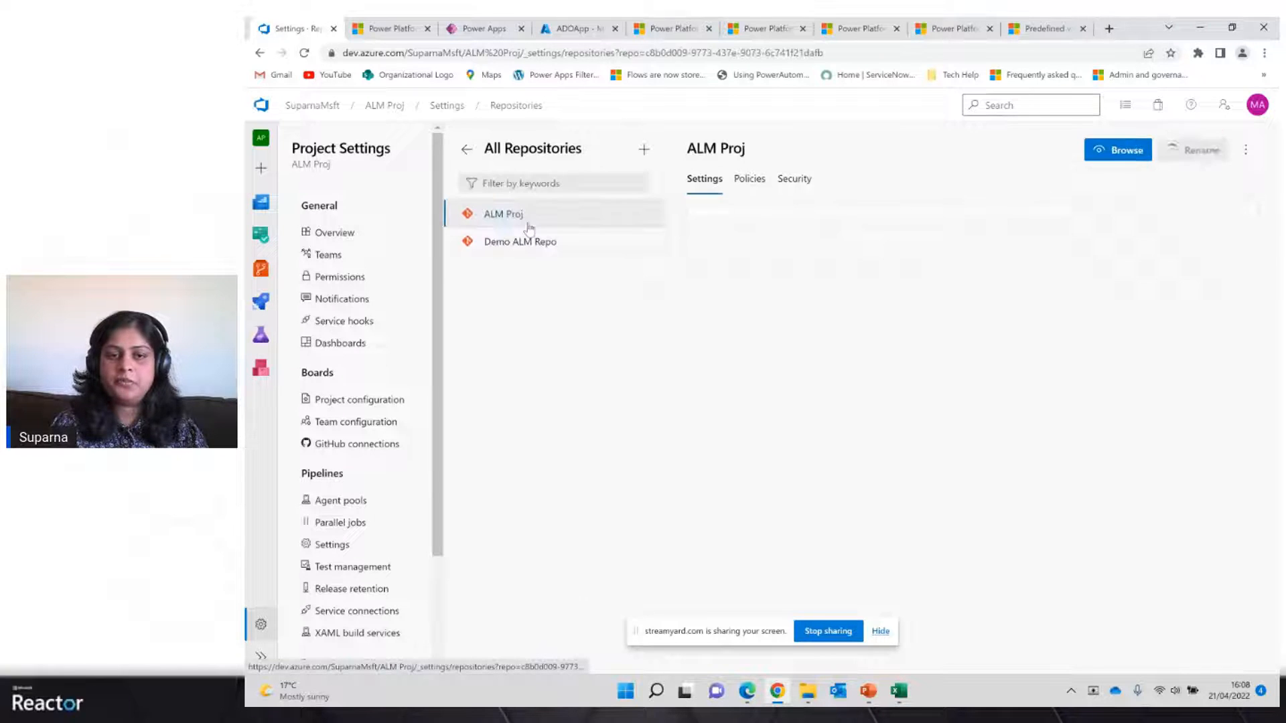
{"action": "left_click", "coordinate": [797, 182]}
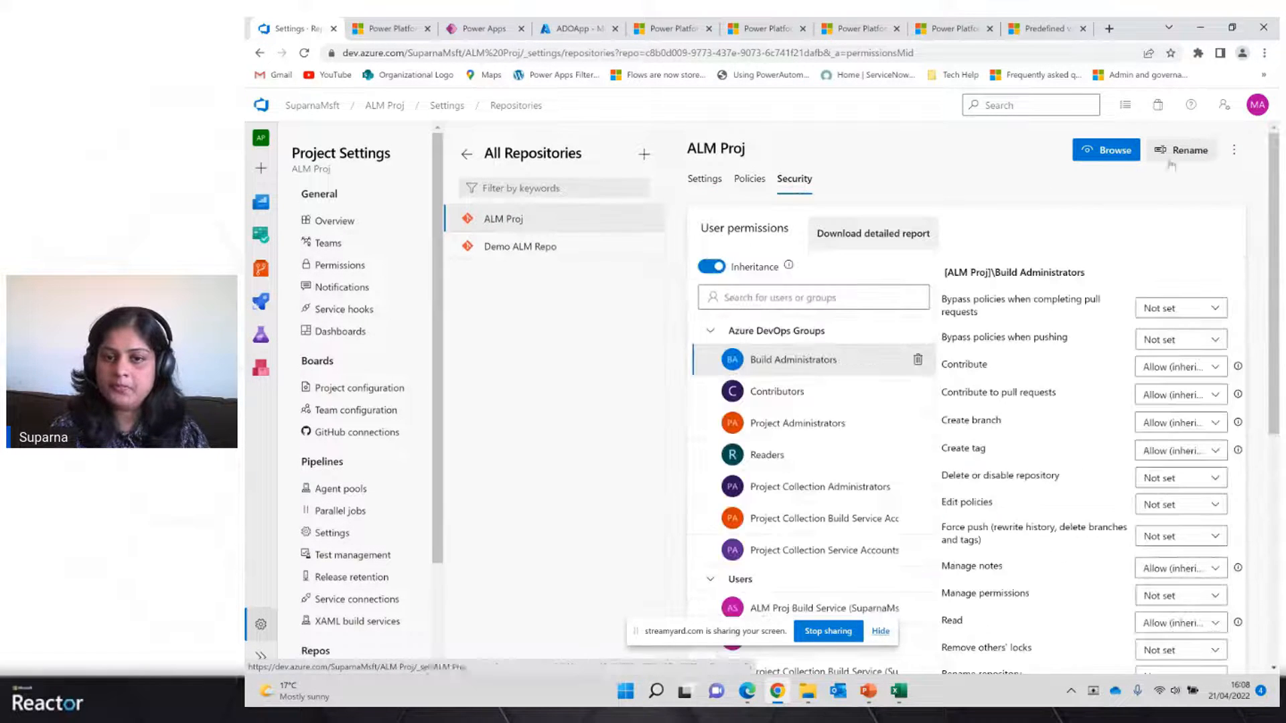
Examine the repository permissions of the build service accounts, including ALM Proj Build Service
{"action": "scroll", "coordinate": [927, 302], "scroll_direction": "down", "scroll_amount": 3}
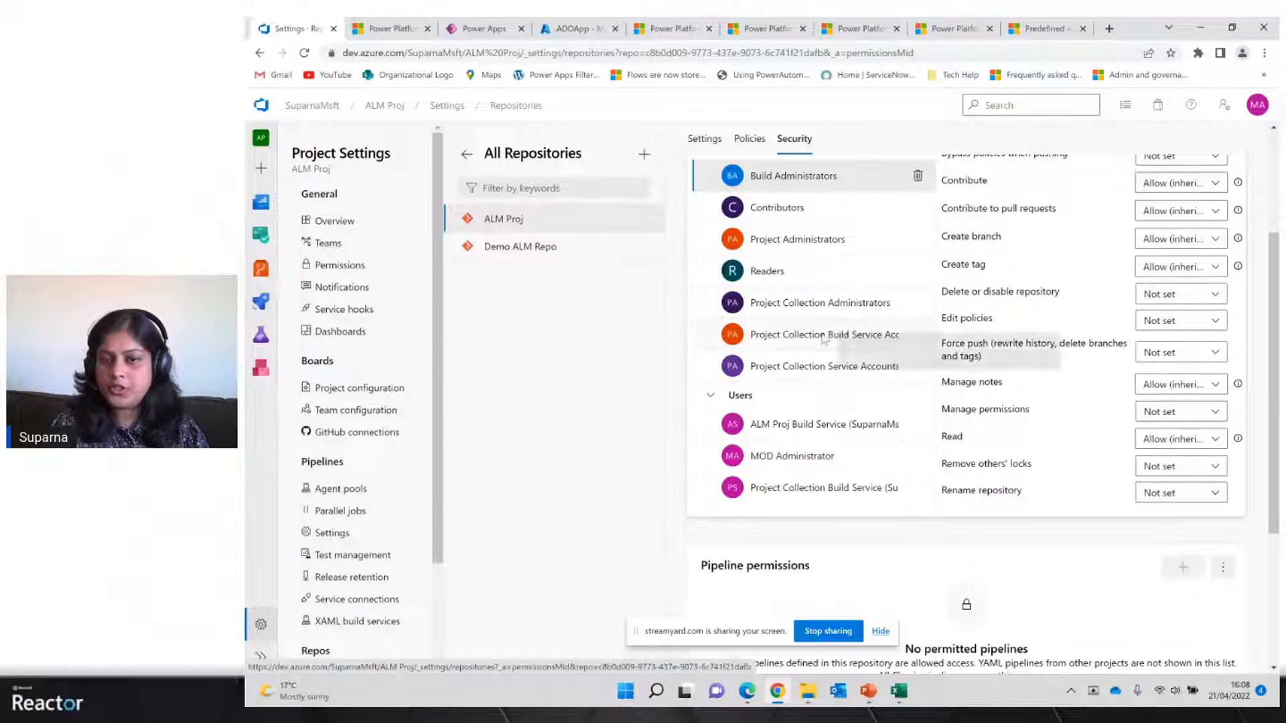
{"action": "left_click", "coordinate": [815, 334]}
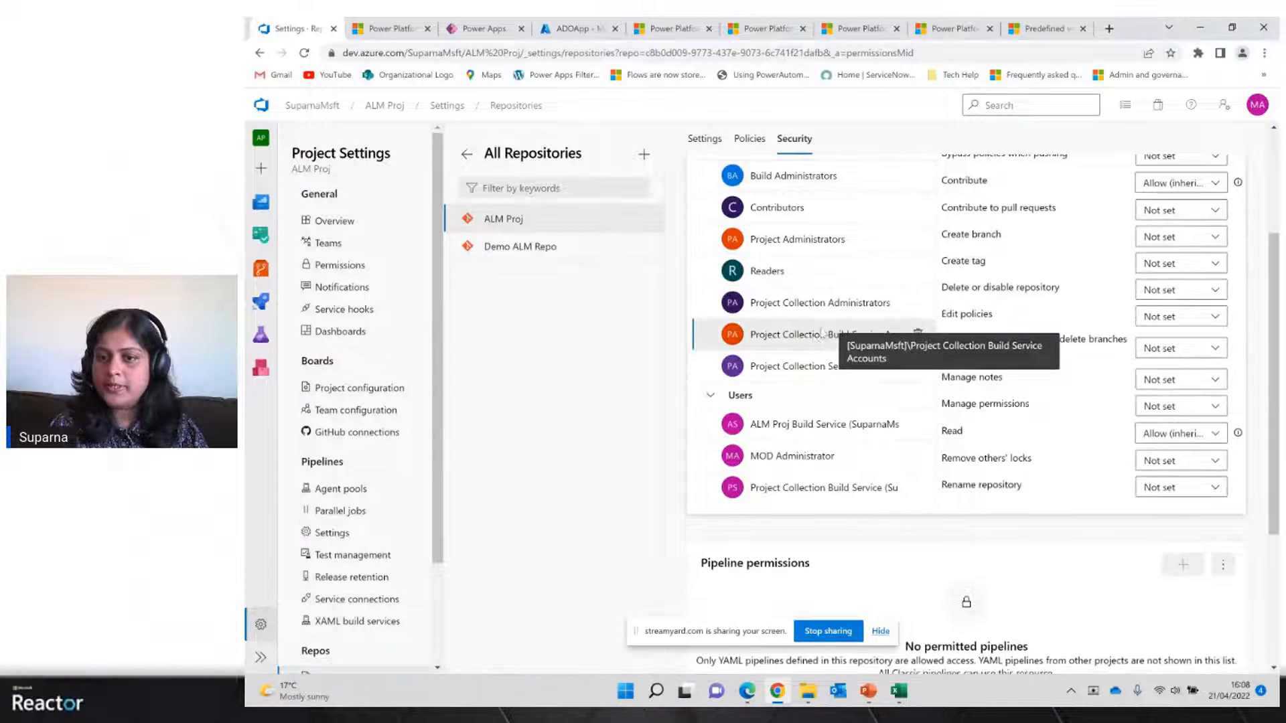
{"action": "scroll", "coordinate": [1001, 235], "scroll_direction": "up", "scroll_amount": 1}
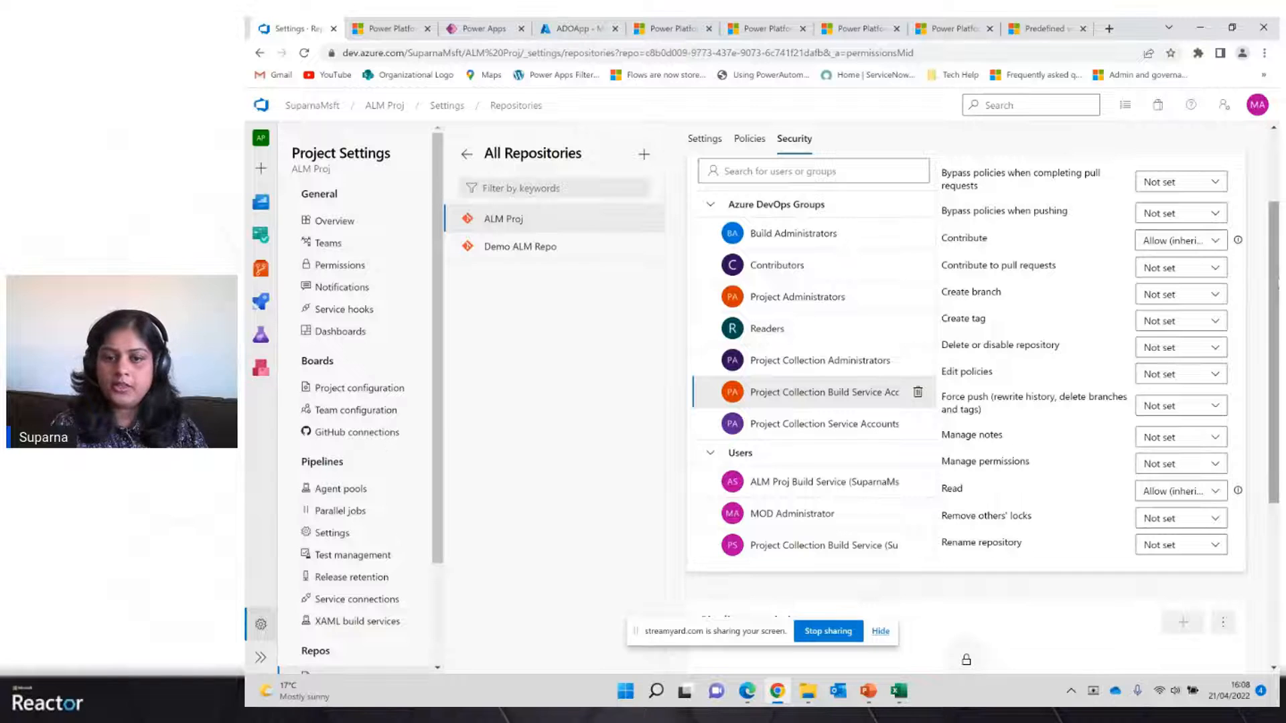
{"action": "left_click_drag", "start_coordinate": [1277, 284], "coordinate": [1277, 343]}
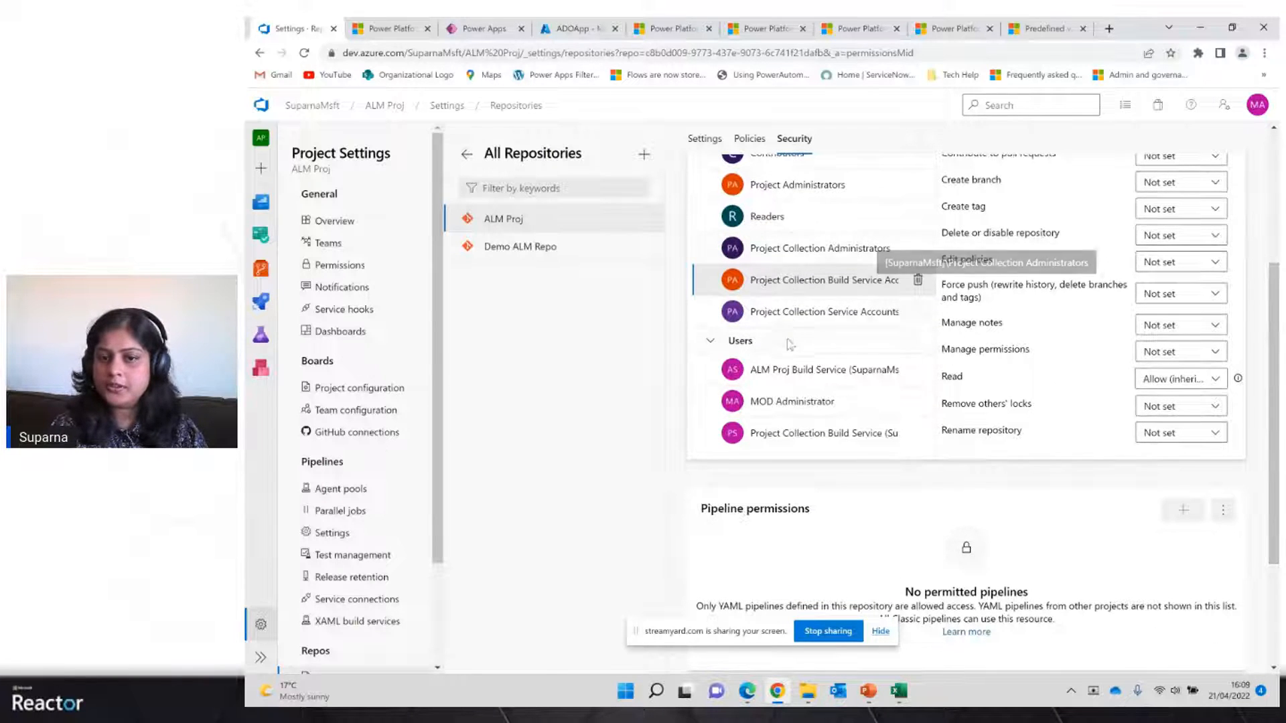
{"action": "left_click", "coordinate": [787, 377]}
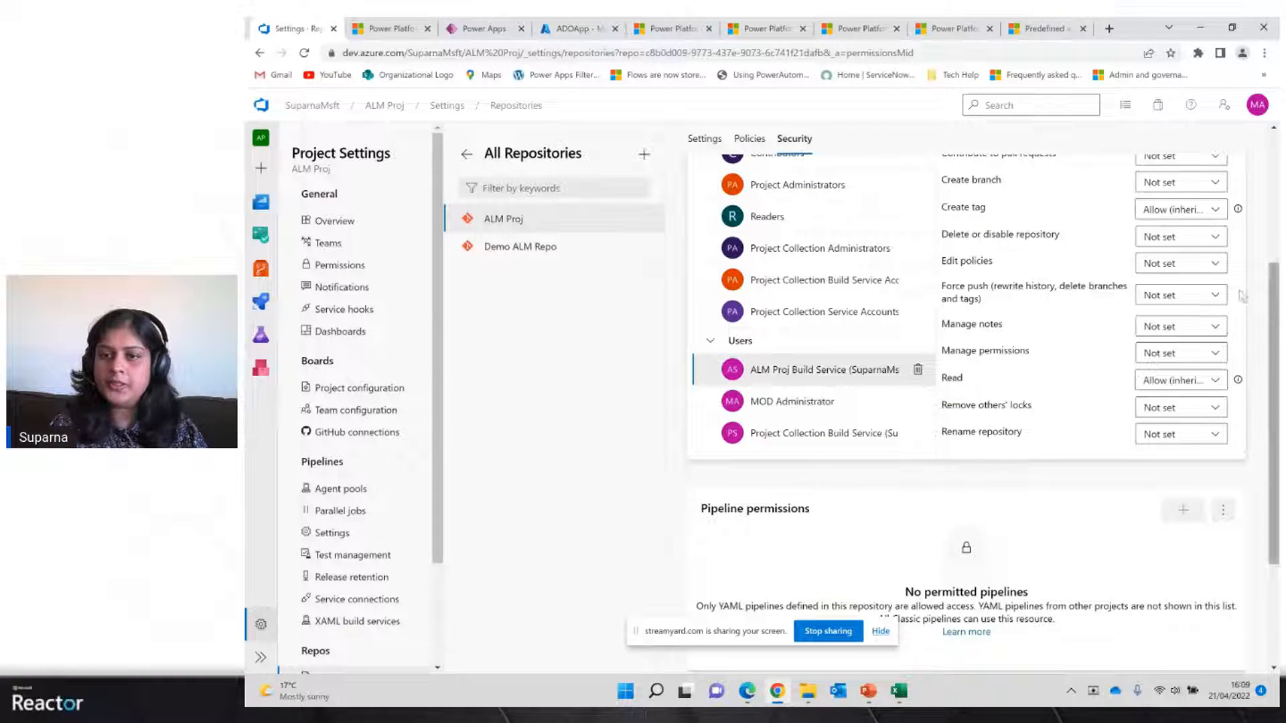
{"action": "left_click_drag", "start_coordinate": [1277, 328], "coordinate": [1276, 260]}
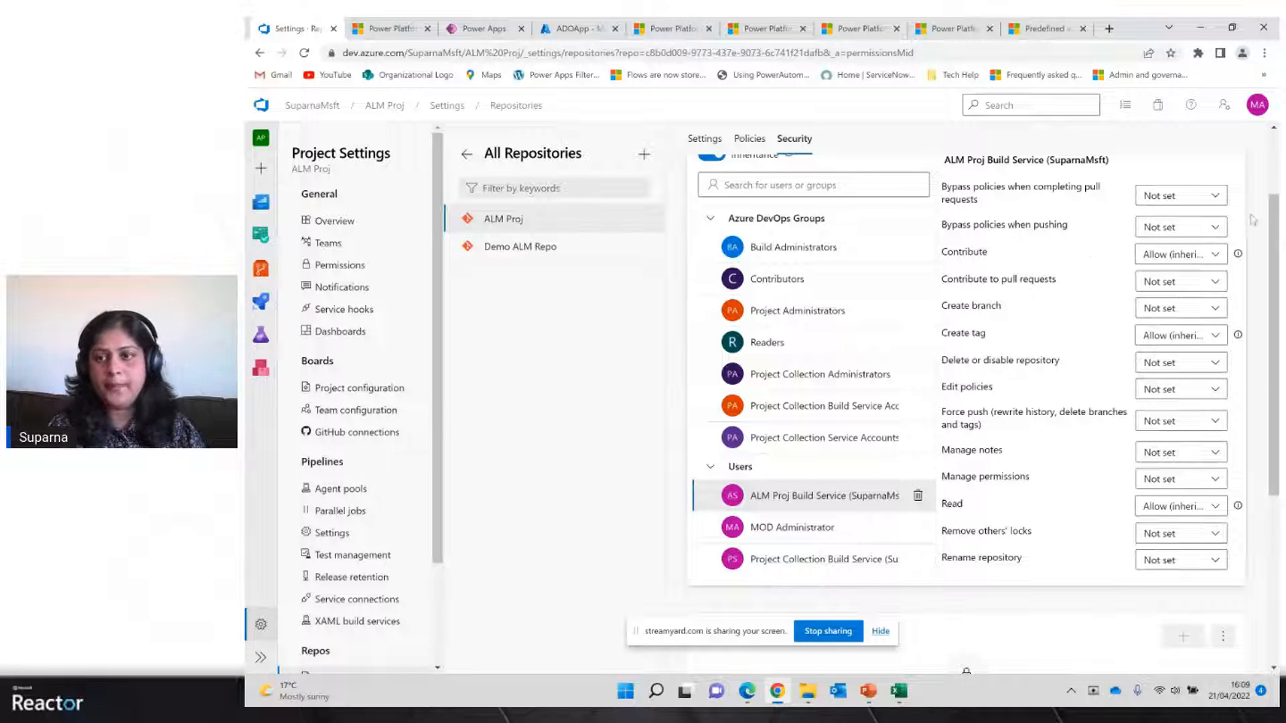
{"action": "left_click_drag", "start_coordinate": [1276, 228], "coordinate": [1277, 170]}
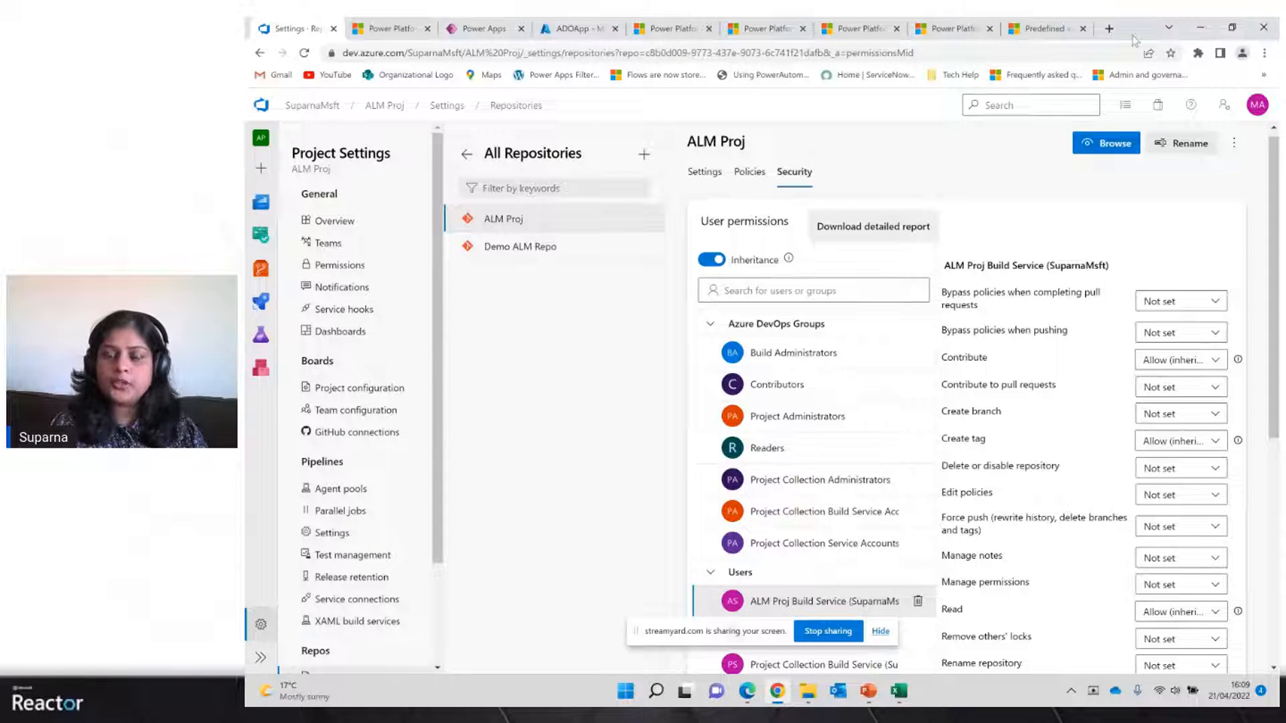
Open the Visual Studio Marketplace for Azure DevOps extensions in a new tab
{"action": "left_click", "coordinate": [1159, 106]}
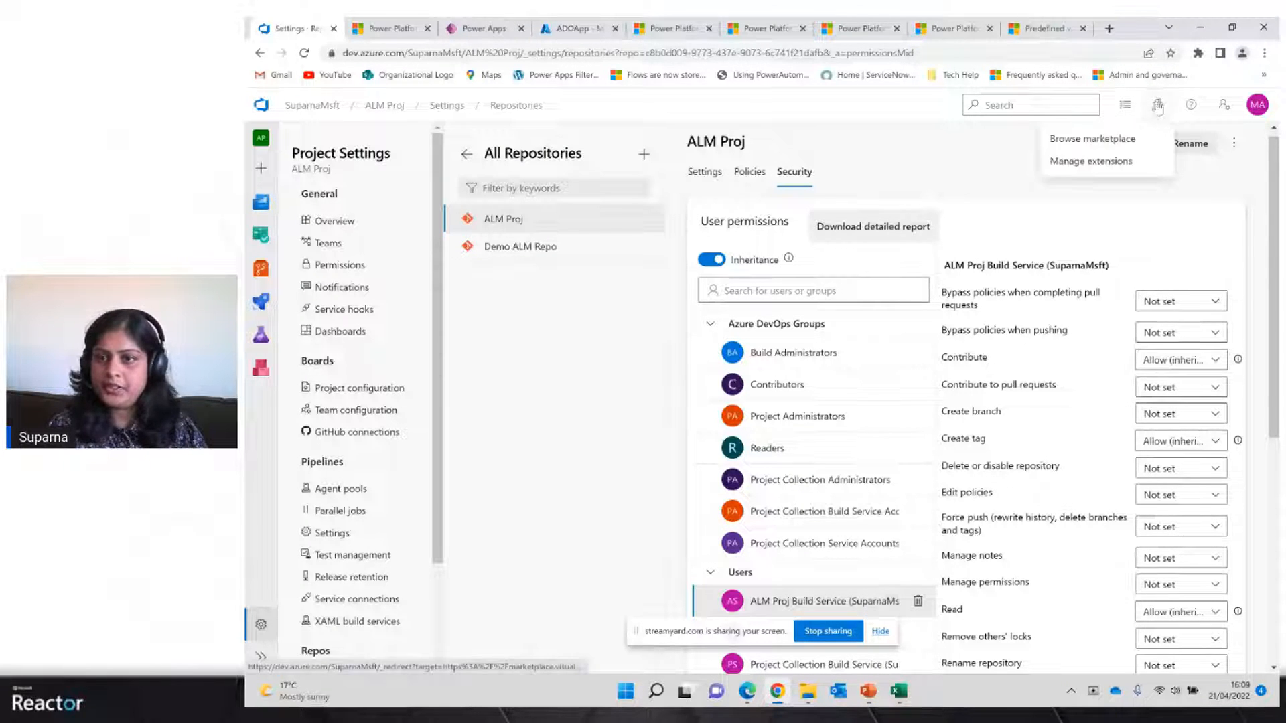
{"action": "right_click", "coordinate": [1085, 144]}
{"action": "left_click", "coordinate": [1116, 151]}
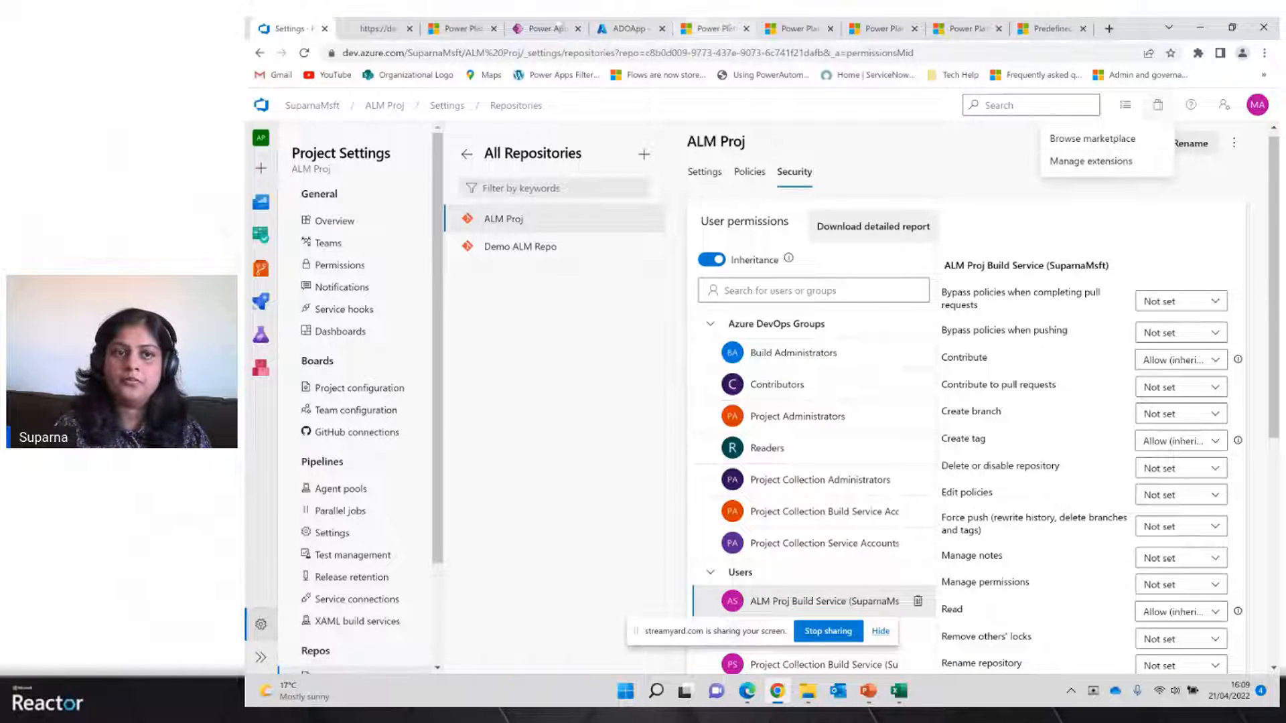
{"action": "left_click", "coordinate": [374, 31]}
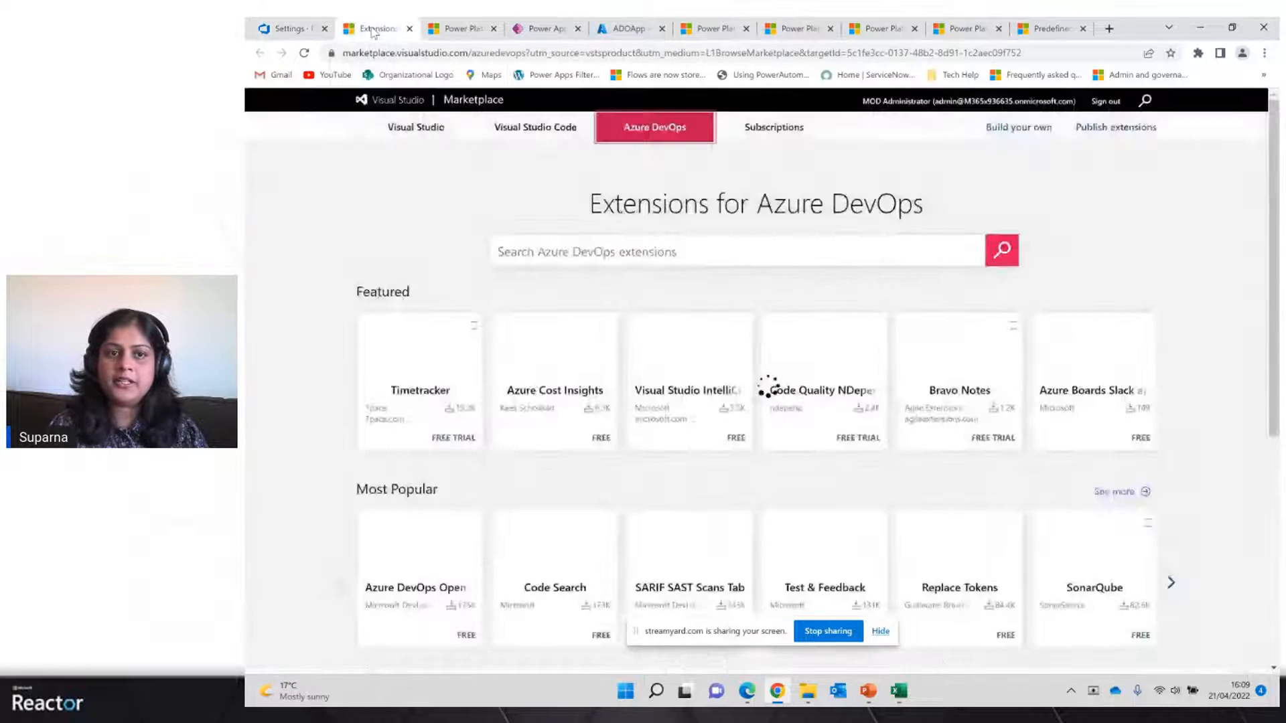
Search the marketplace for power platform and open the Power Platform Build Tools installation page
{"action": "left_click", "coordinate": [602, 255]}
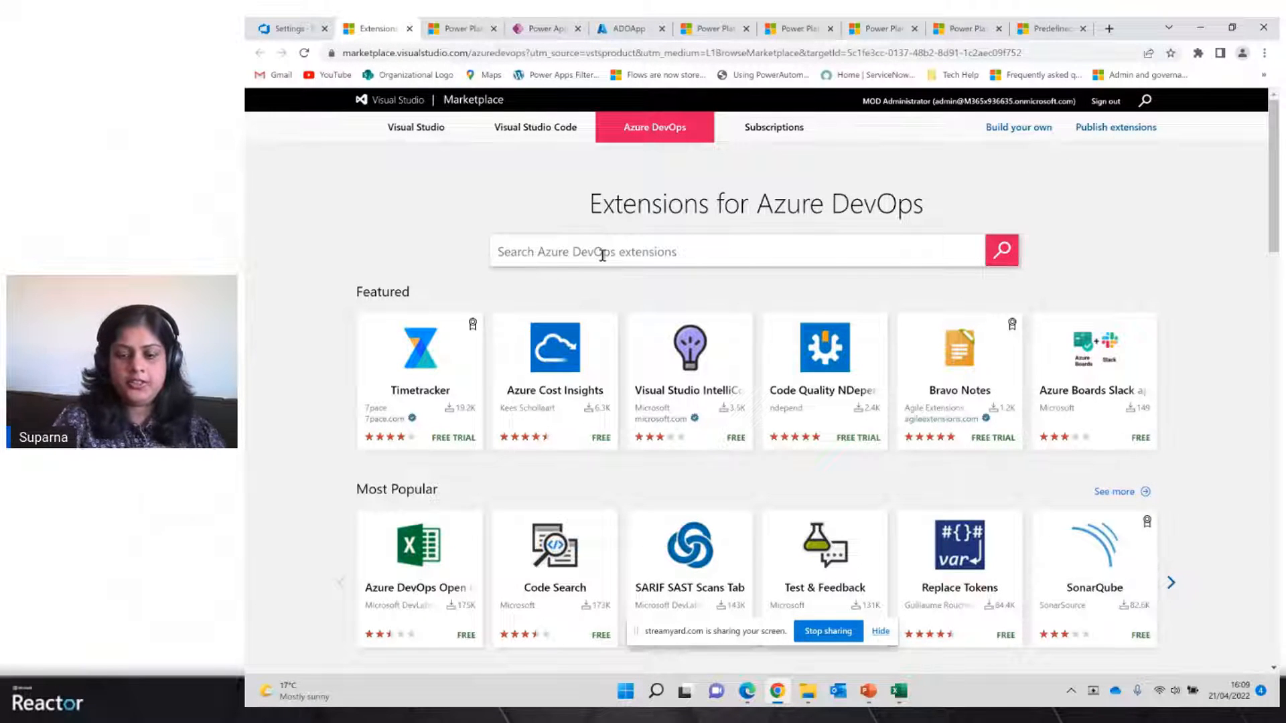
{"action": "type", "text": "power pl"}
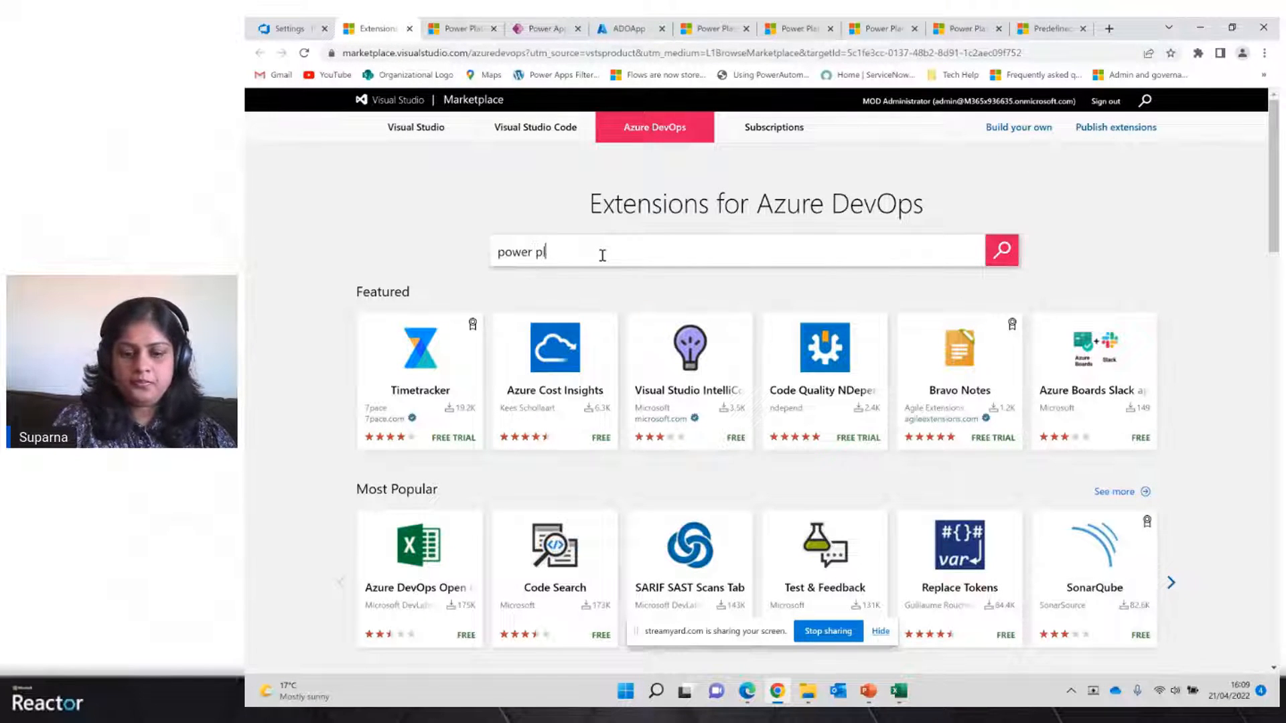
{"action": "type", "text": "atform"}
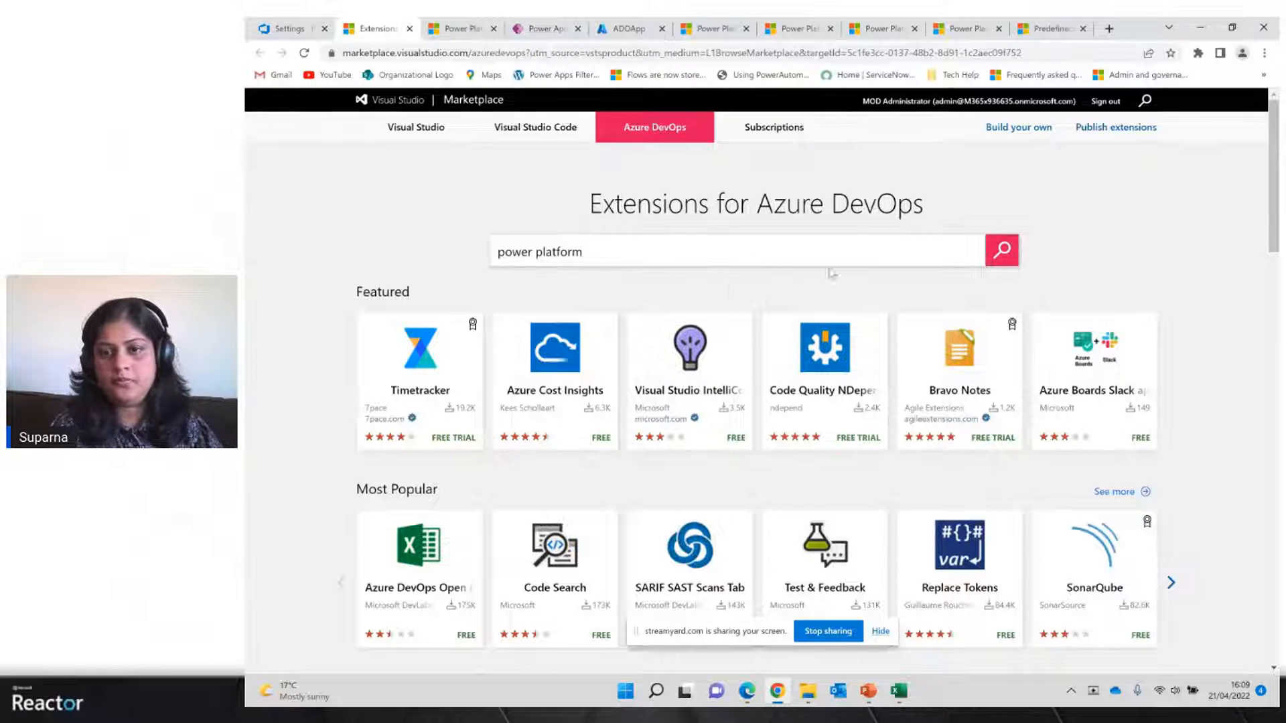
{"action": "left_click", "coordinate": [1003, 253]}
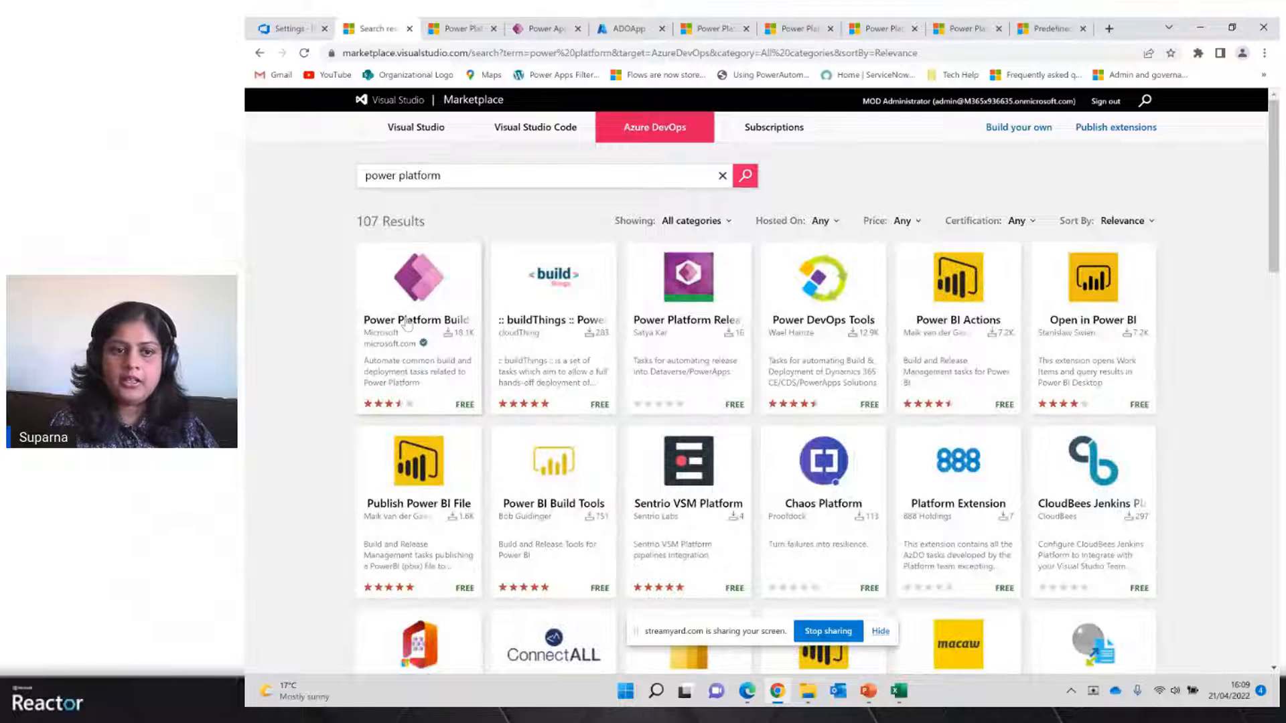
{"action": "left_click", "coordinate": [407, 323]}
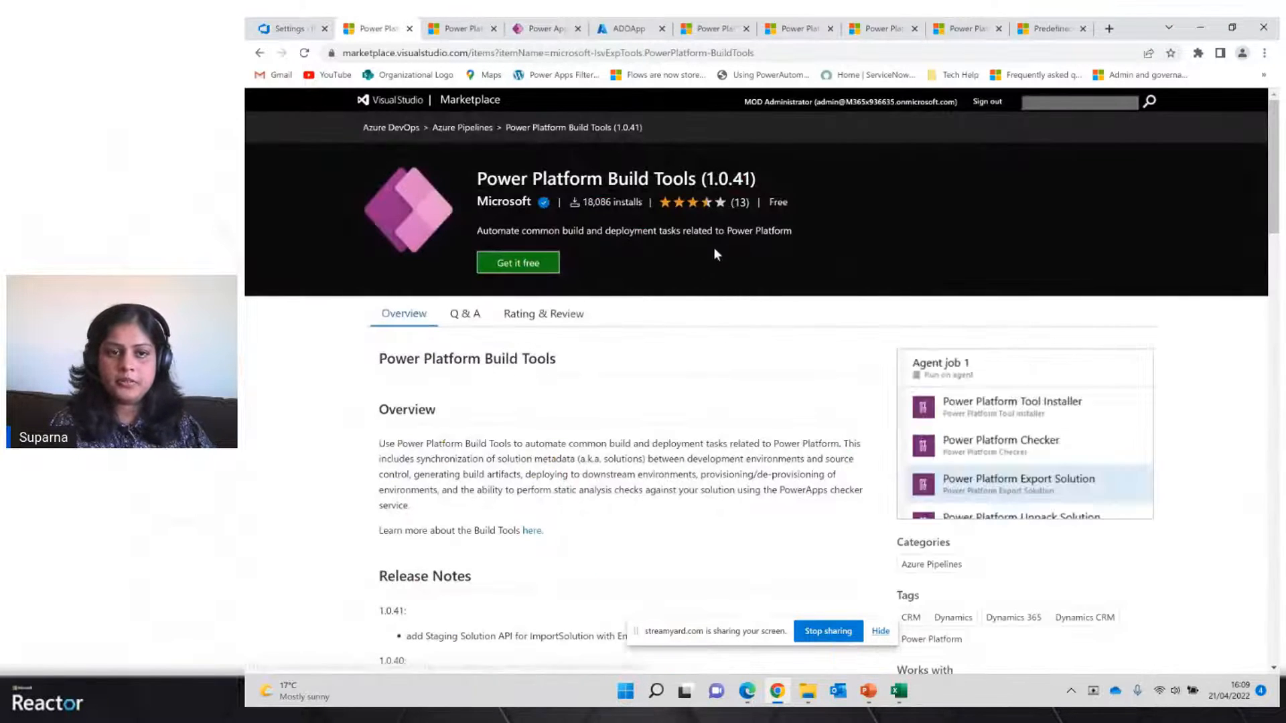
{"action": "left_click", "coordinate": [513, 270]}
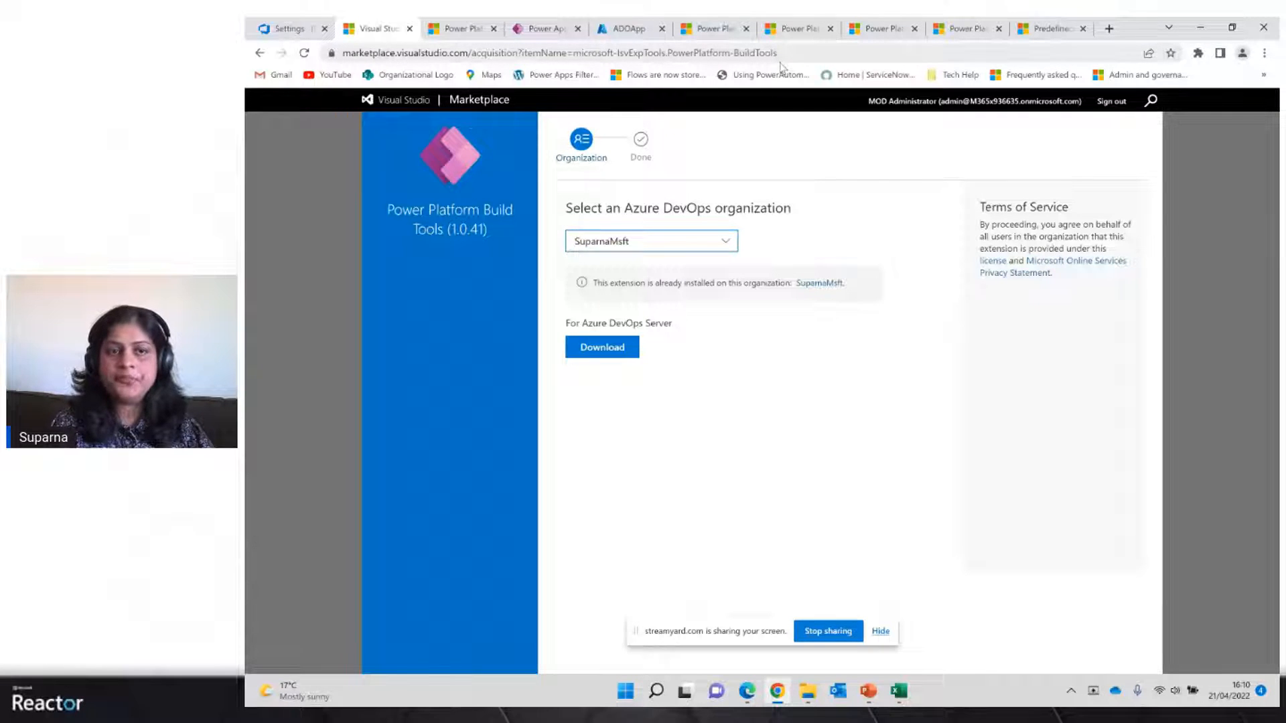
Return to the Azure portal and review the ADOApp registration's certificates, secrets and API permissions
{"action": "left_click", "coordinate": [282, 29]}
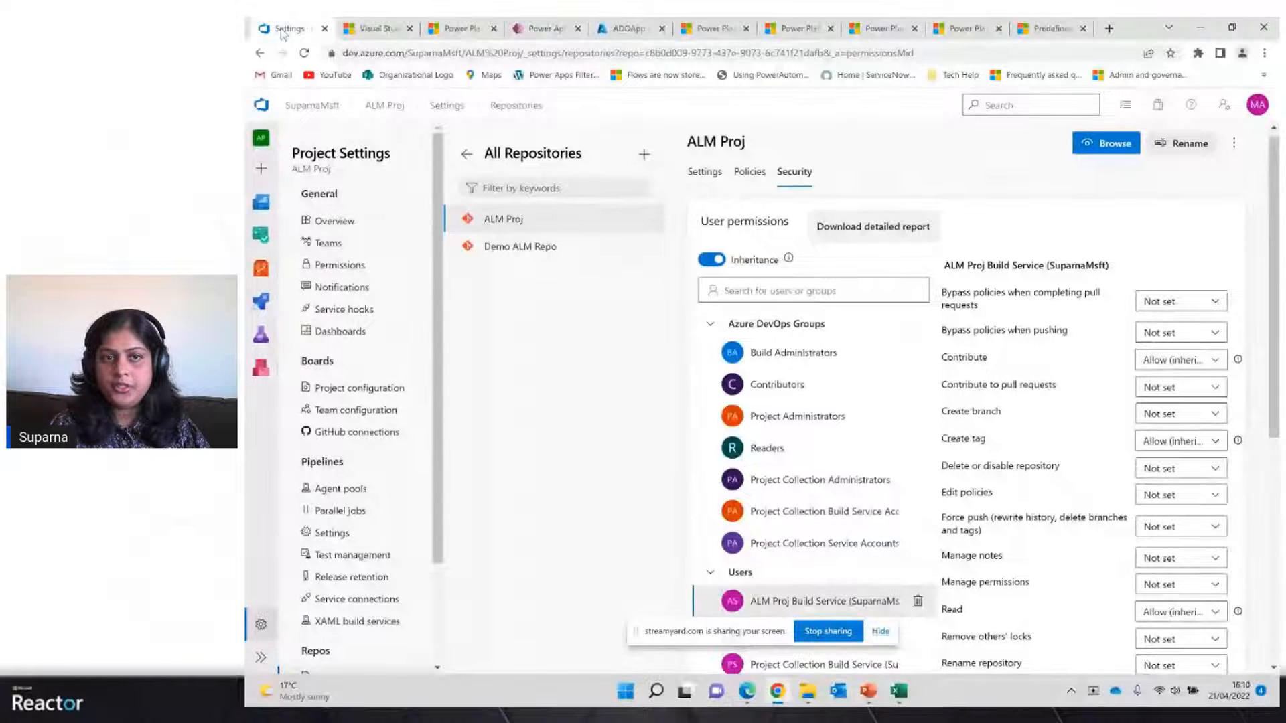
{"action": "left_click", "coordinate": [628, 31]}
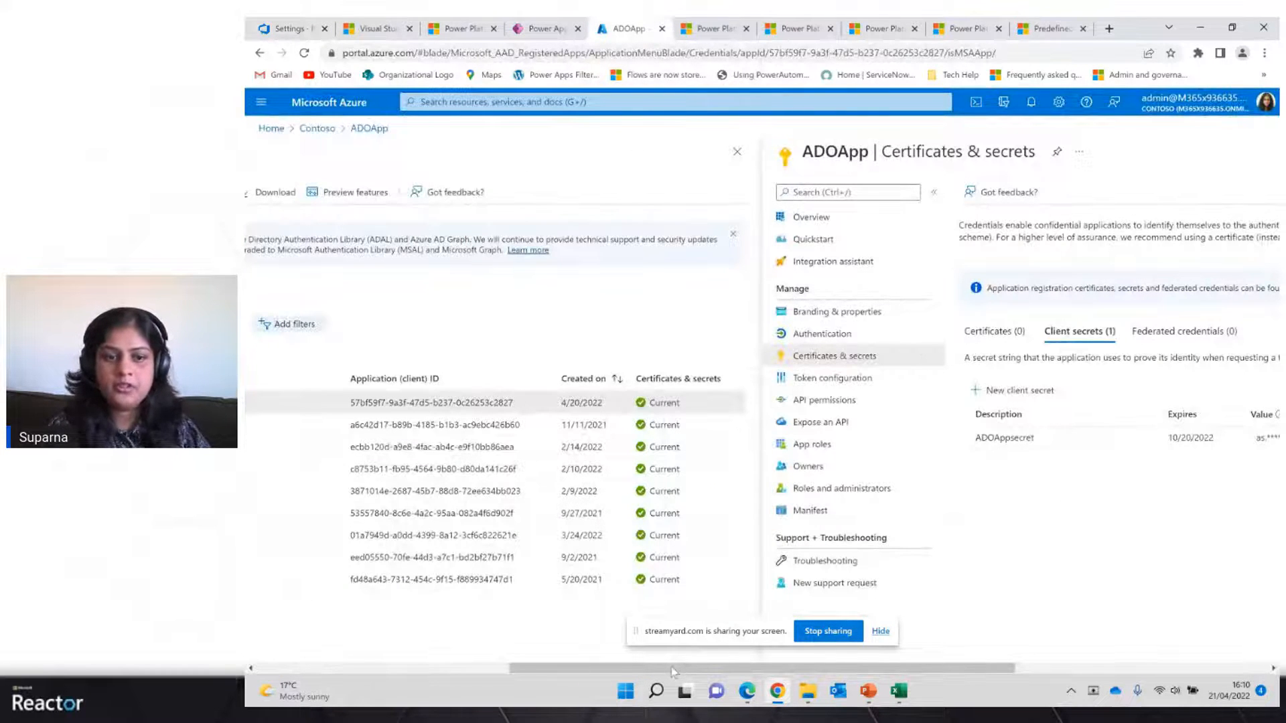
{"action": "left_click_drag", "start_coordinate": [510, 669], "coordinate": [247, 663]}
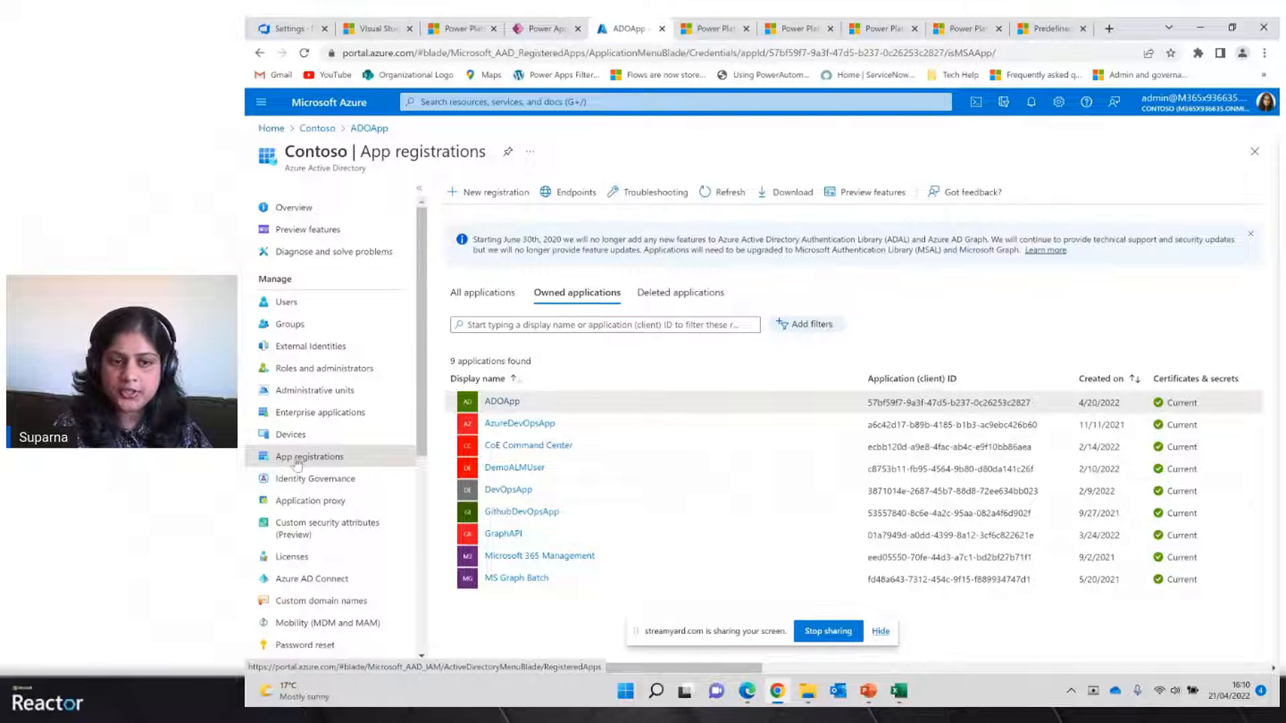
{"action": "left_click", "coordinate": [482, 199]}
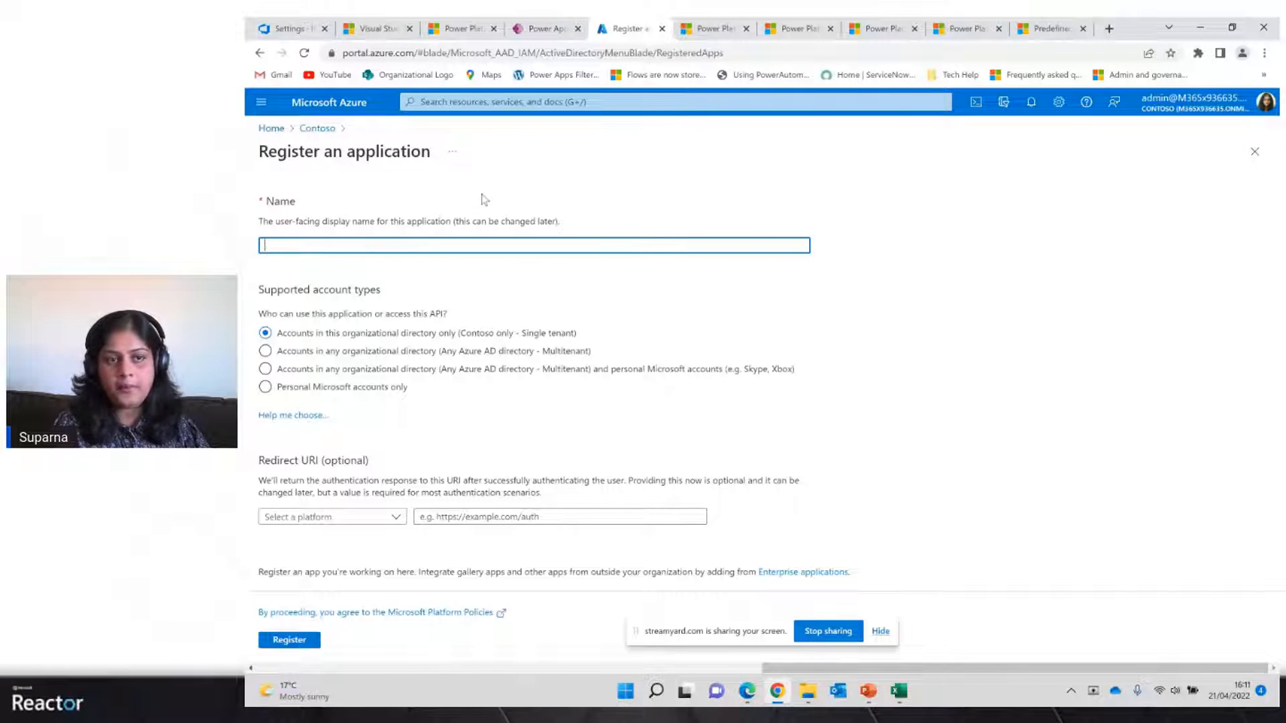
{"action": "left_click", "coordinate": [260, 54]}
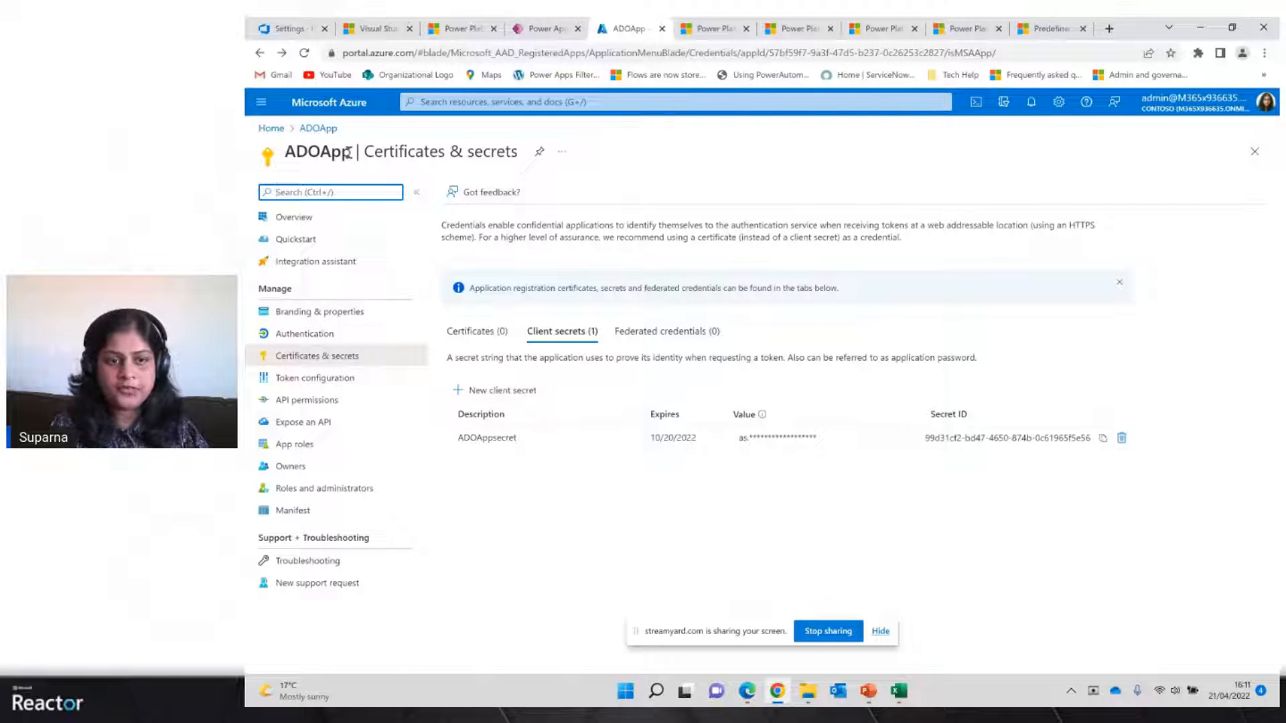
{"action": "left_click", "coordinate": [294, 402]}
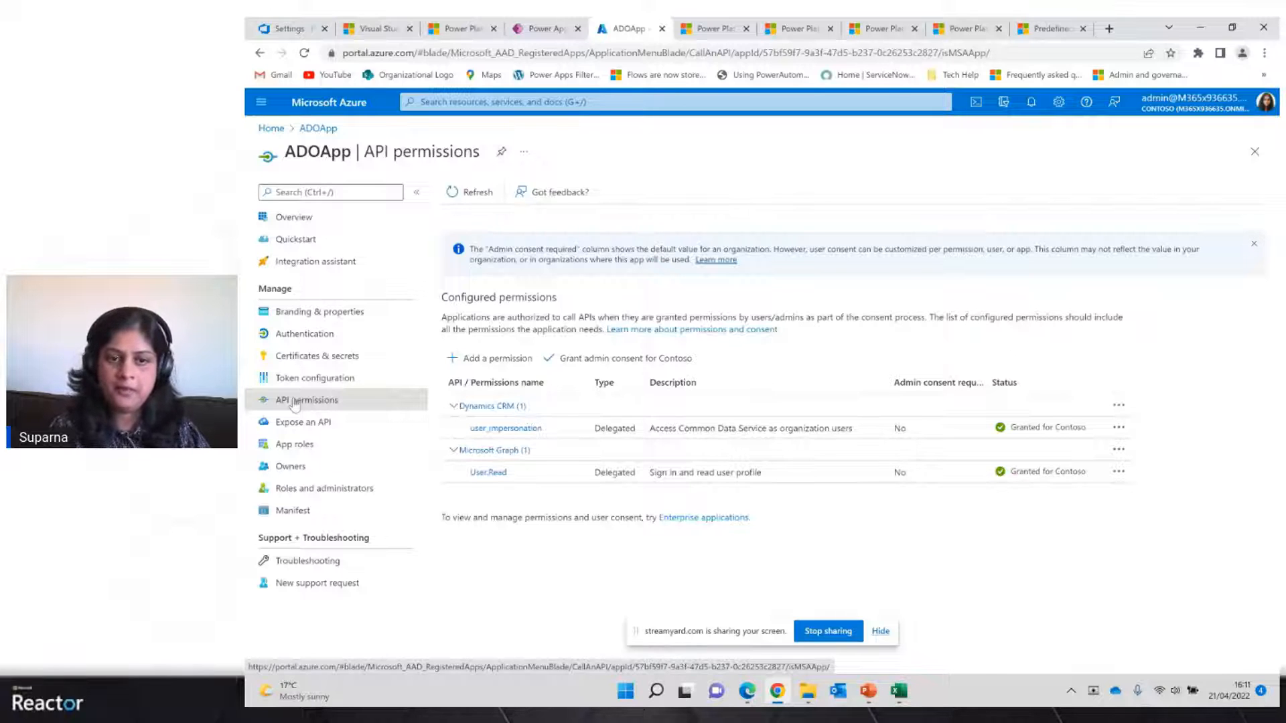
Review the Dynamics CRM delegated permission options in the Request API permissions panel, then close the panel
{"action": "left_click", "coordinate": [497, 360]}
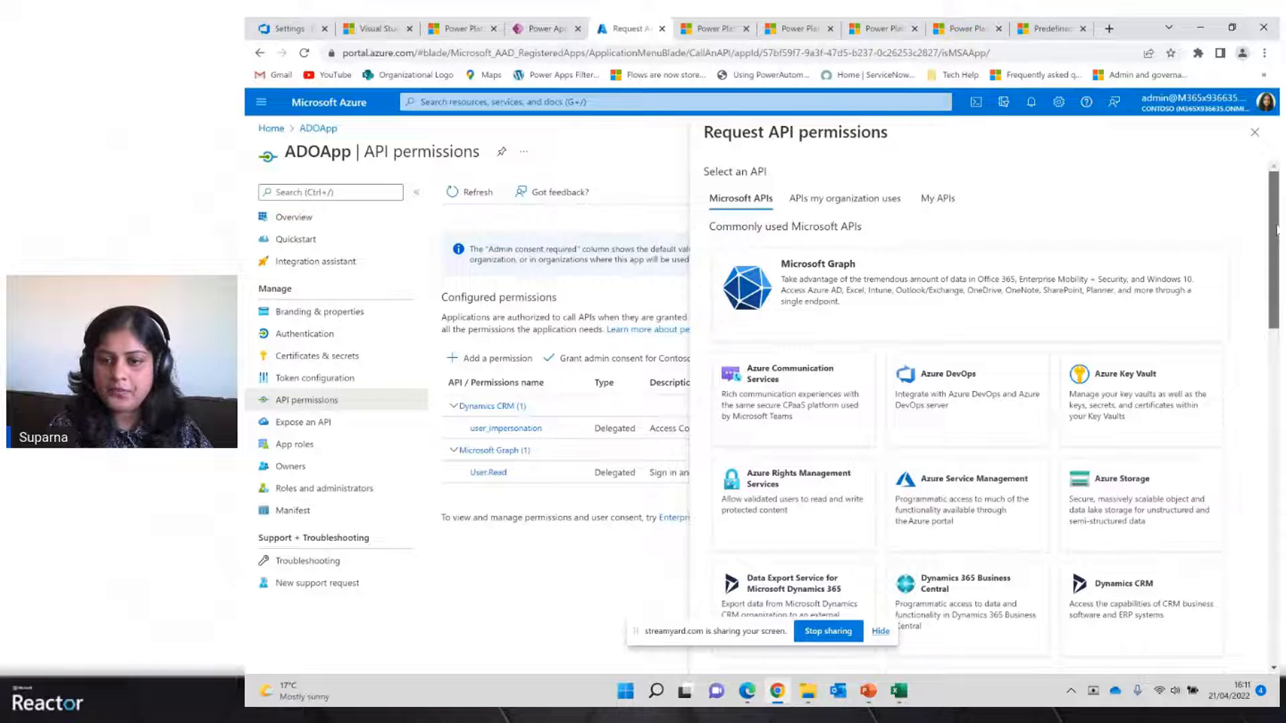
{"action": "scroll", "coordinate": [1276, 230], "scroll_direction": "down", "scroll_amount": 3}
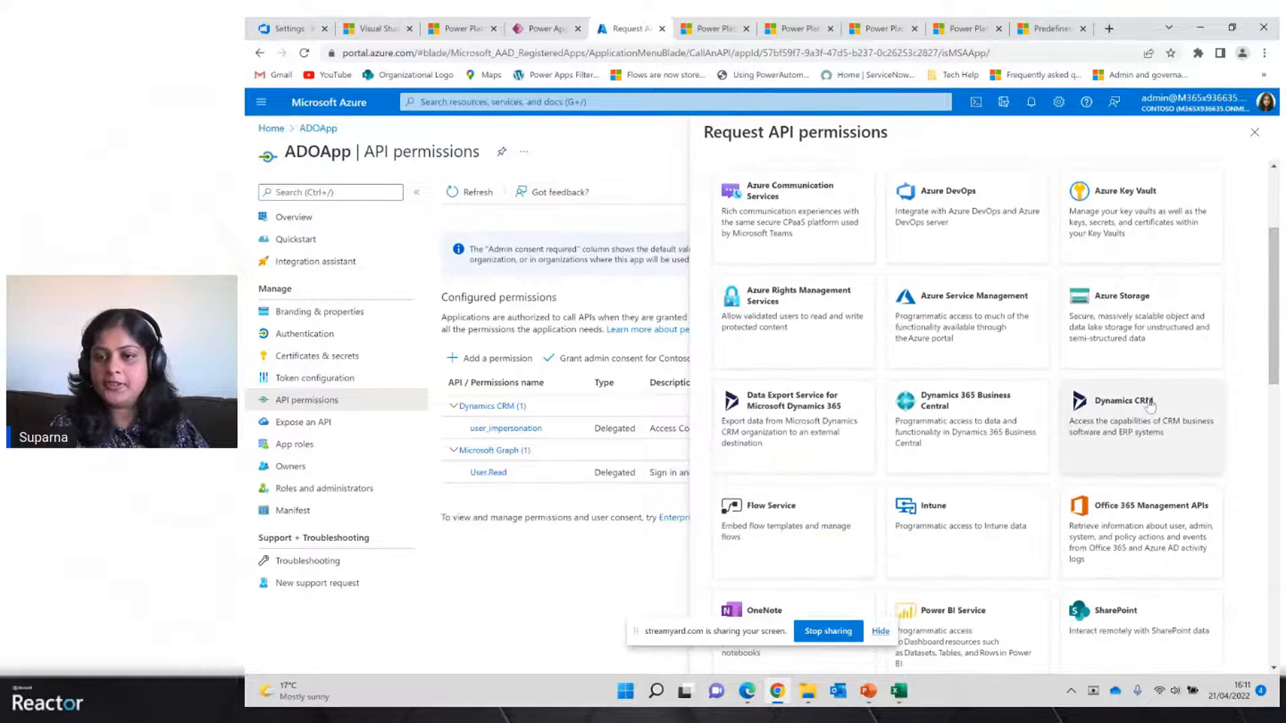
{"action": "left_click", "coordinate": [1150, 404]}
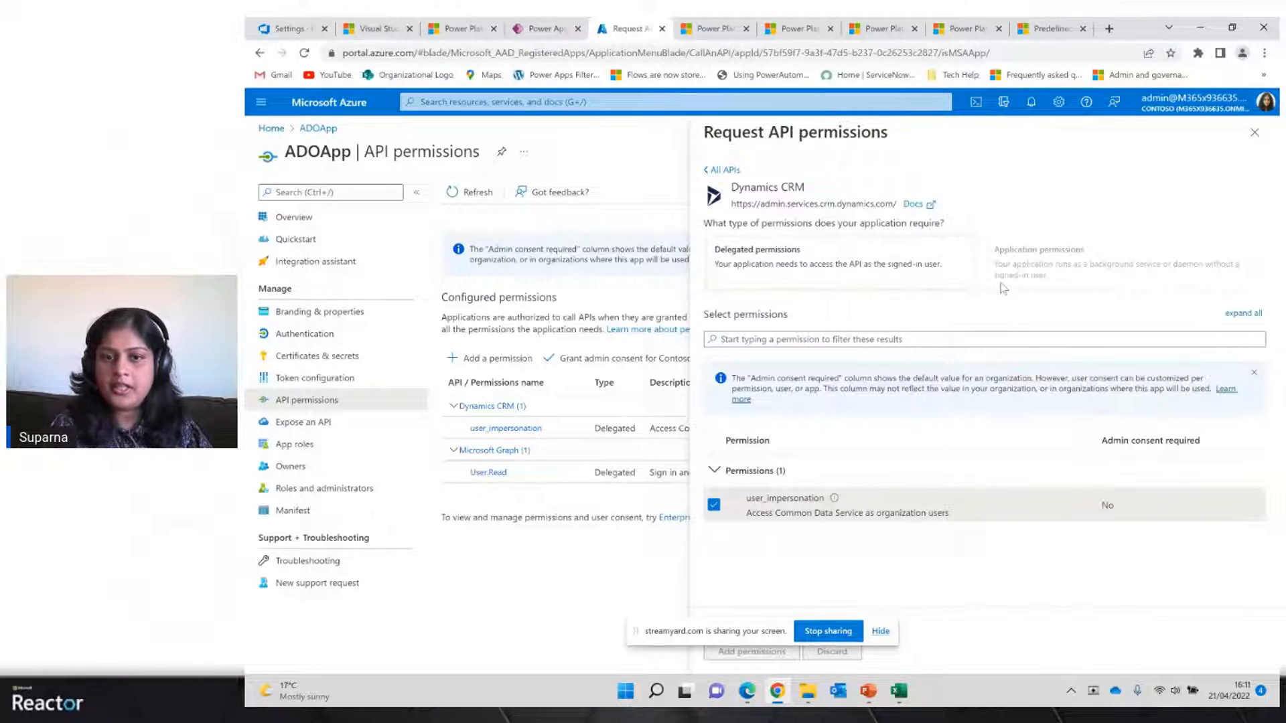
{"action": "left_click", "coordinate": [907, 270]}
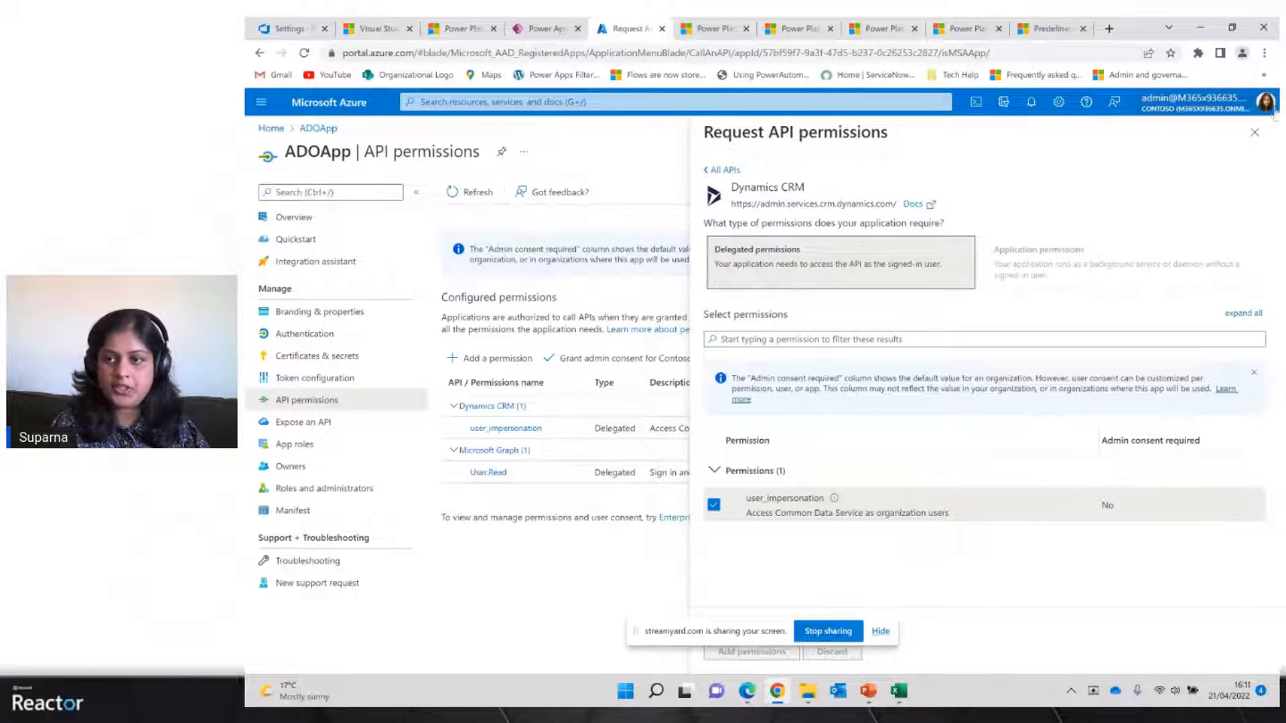
{"action": "left_click", "coordinate": [1255, 134]}
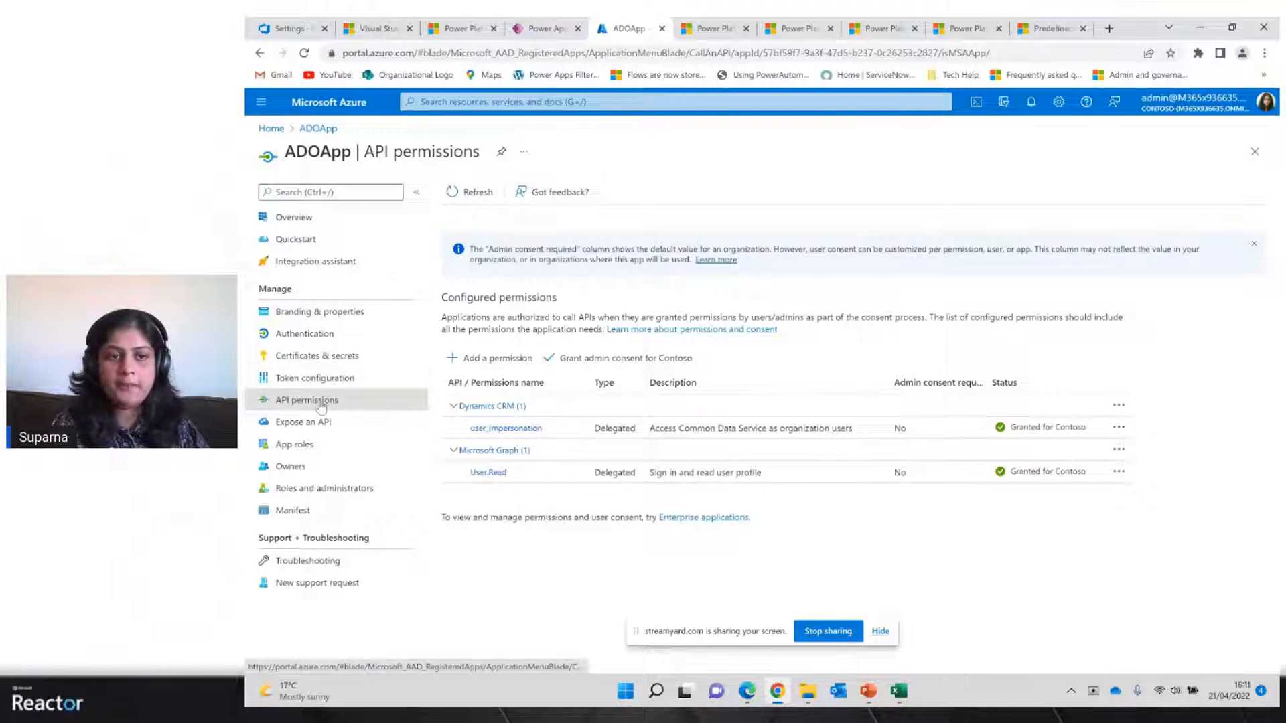
Open the ADOApp overview and its client secrets list, then open and close the Add a client secret panel
{"action": "left_click", "coordinate": [304, 221]}
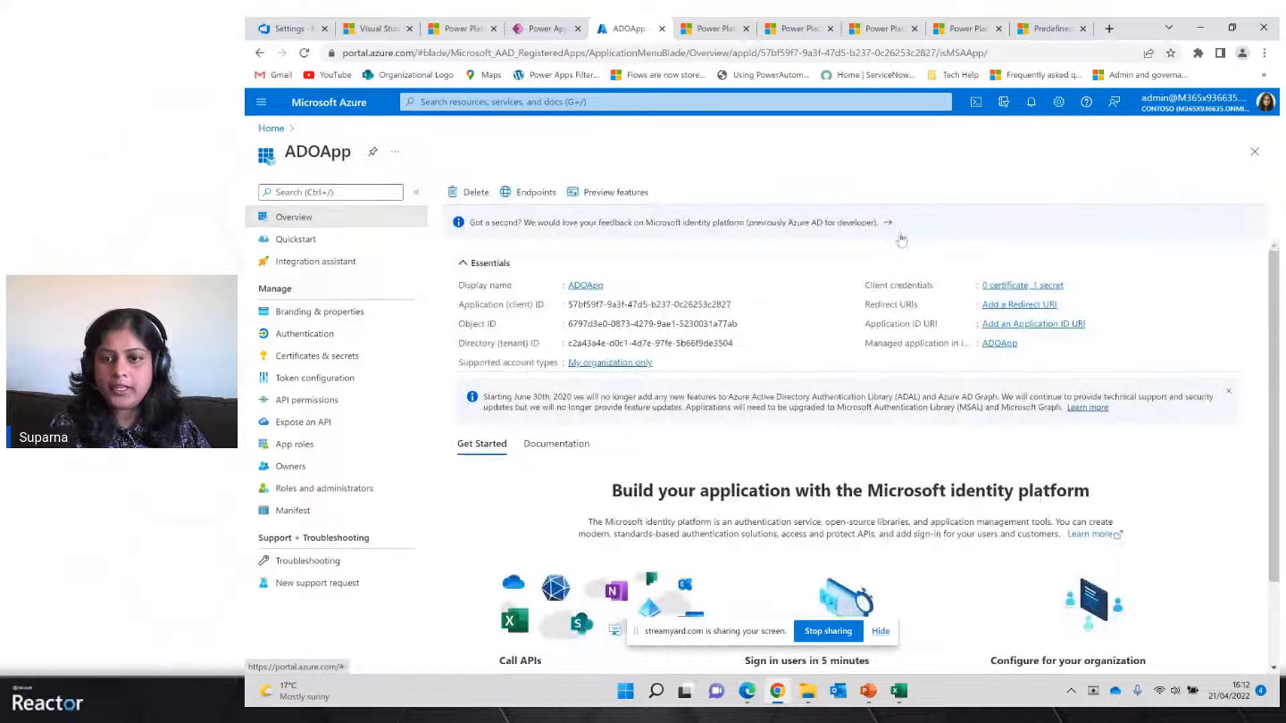
{"action": "left_click", "coordinate": [1034, 287]}
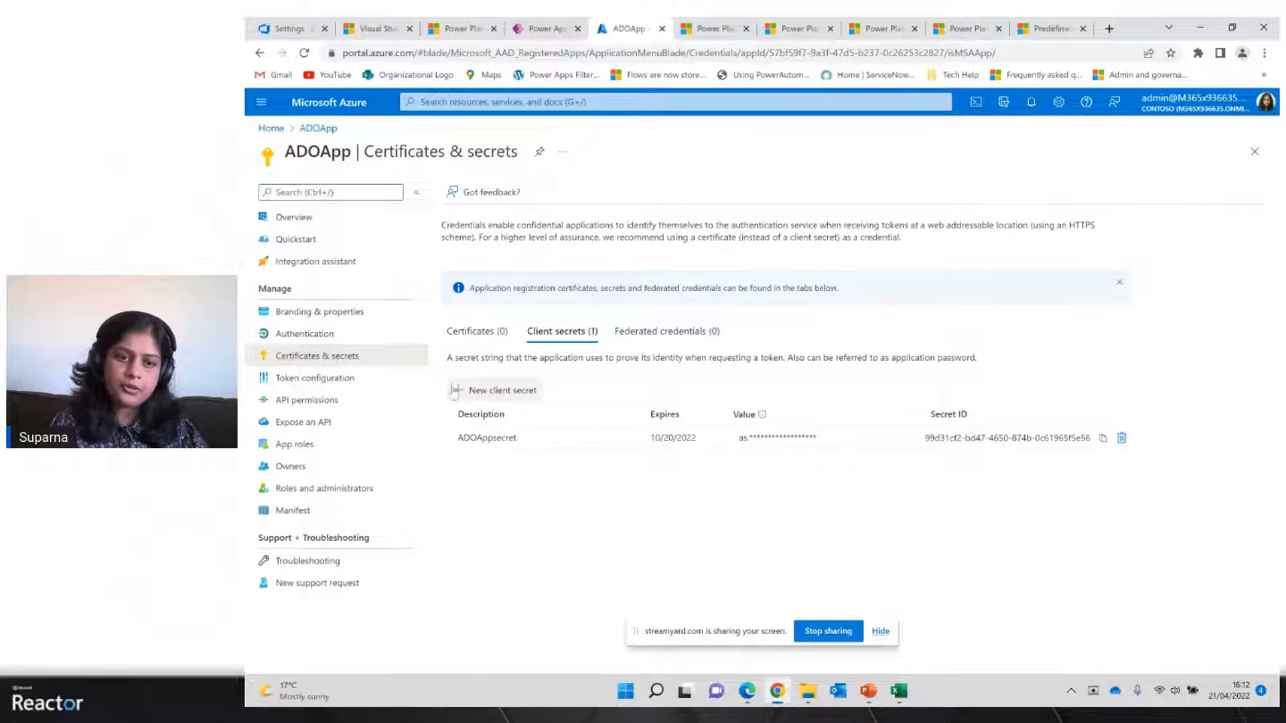
{"action": "left_click", "coordinate": [471, 392]}
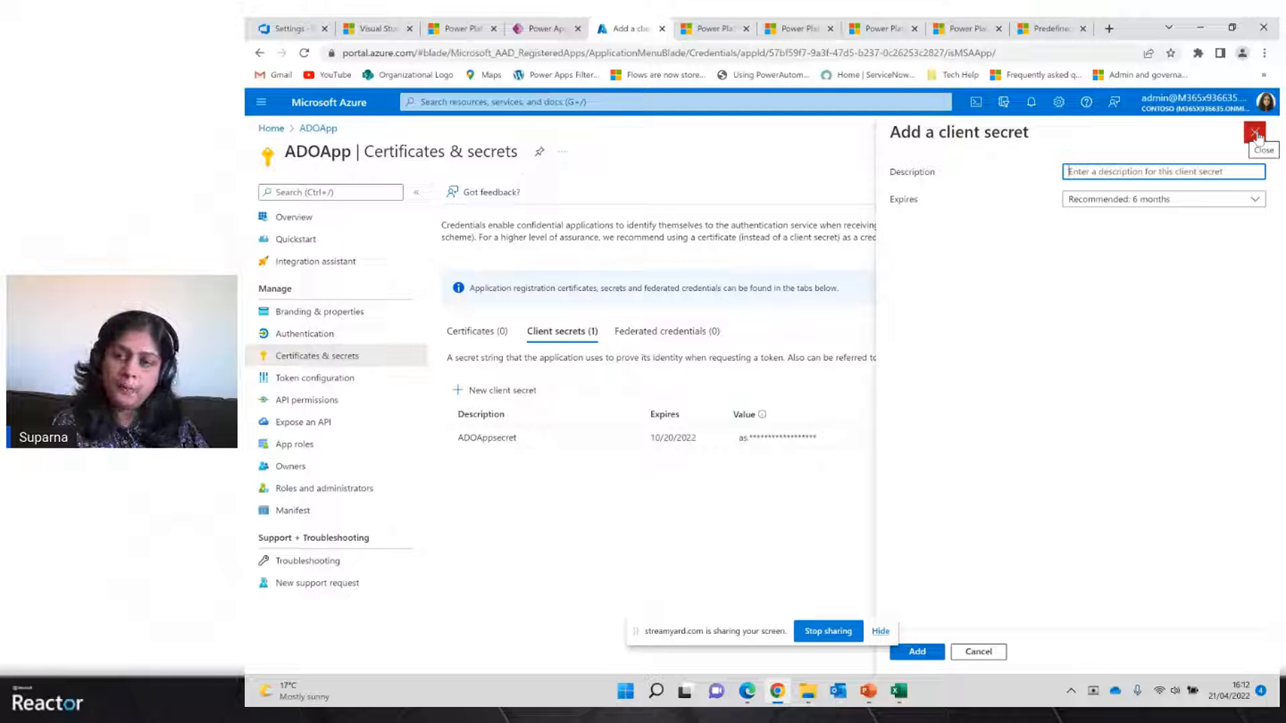
{"action": "left_click", "coordinate": [1256, 136]}
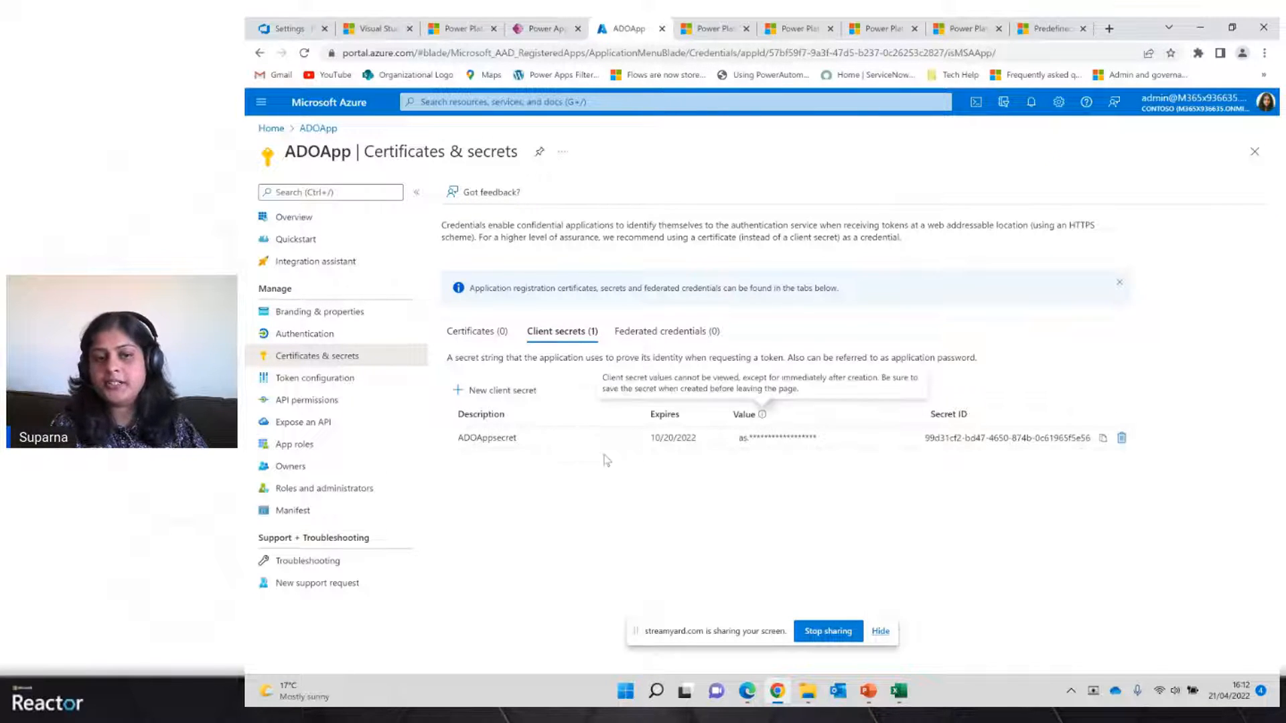
Switch to the Environments workbook and highlight the stored client secret, app ID and tenant ID rows
{"action": "left_click", "coordinate": [898, 692]}
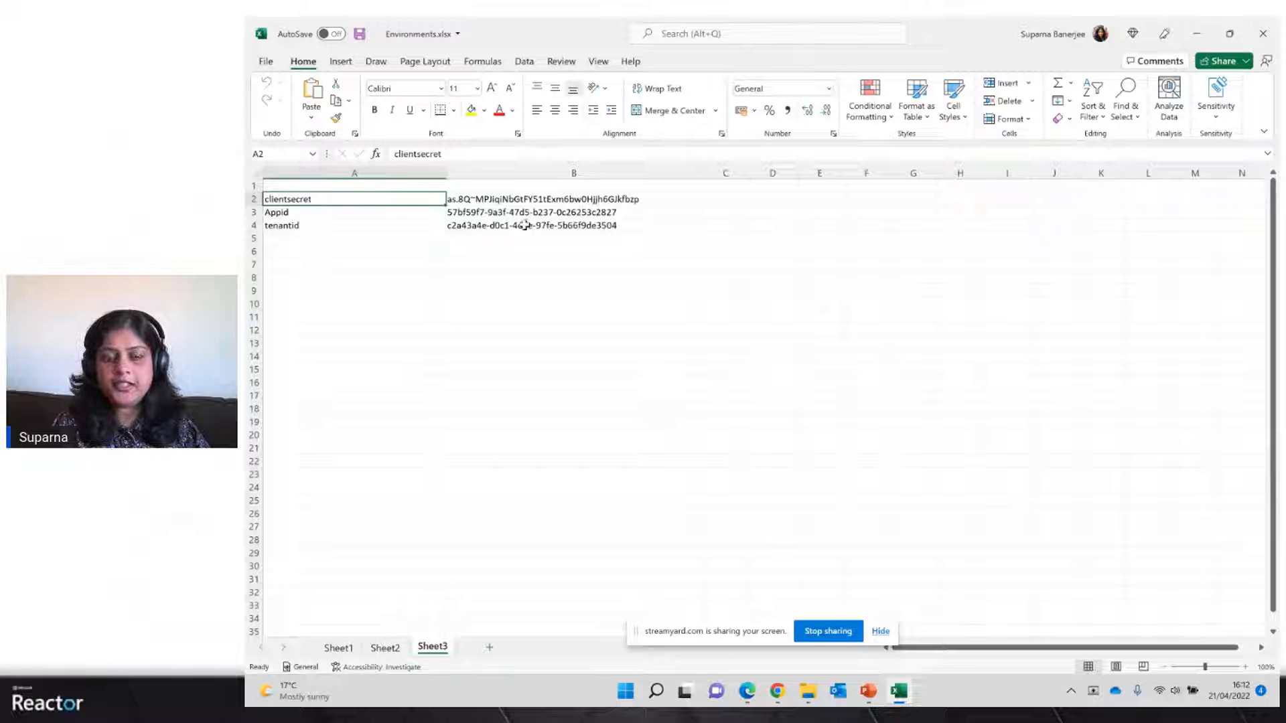
{"action": "left_click_drag", "start_coordinate": [308, 199], "coordinate": [514, 235]}
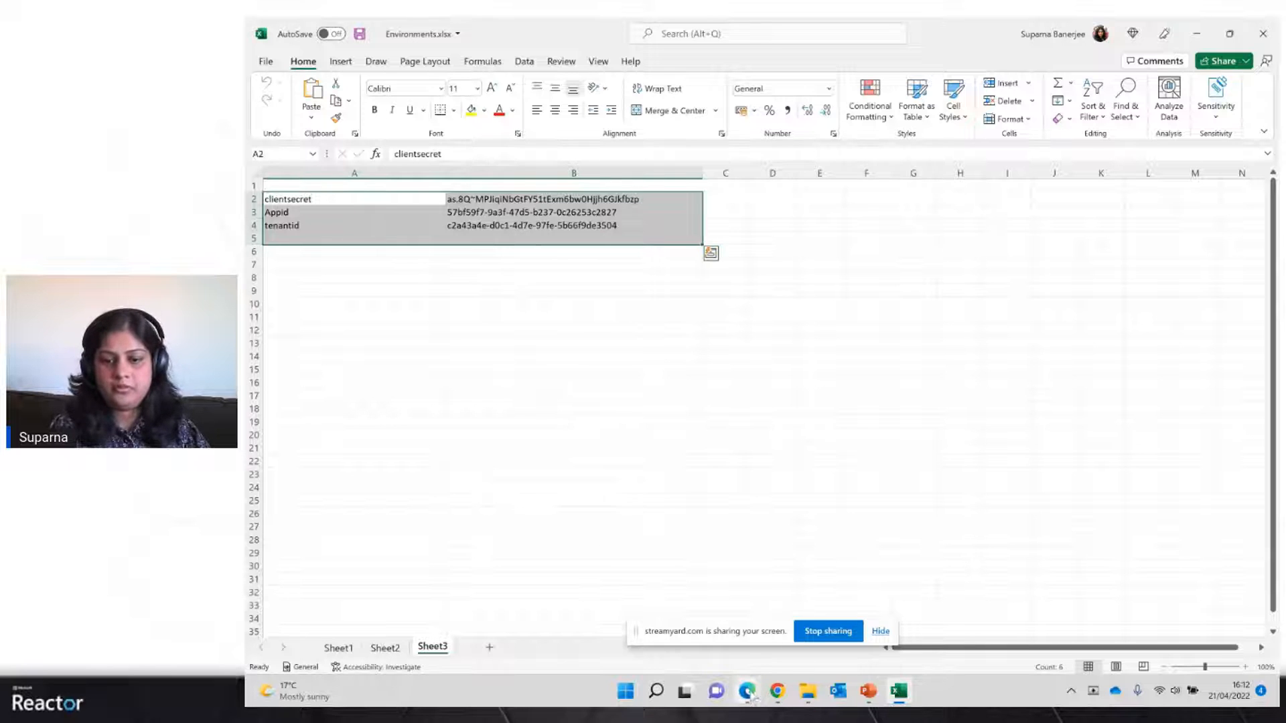
{"action": "mouse_move", "coordinate": [749, 692]}
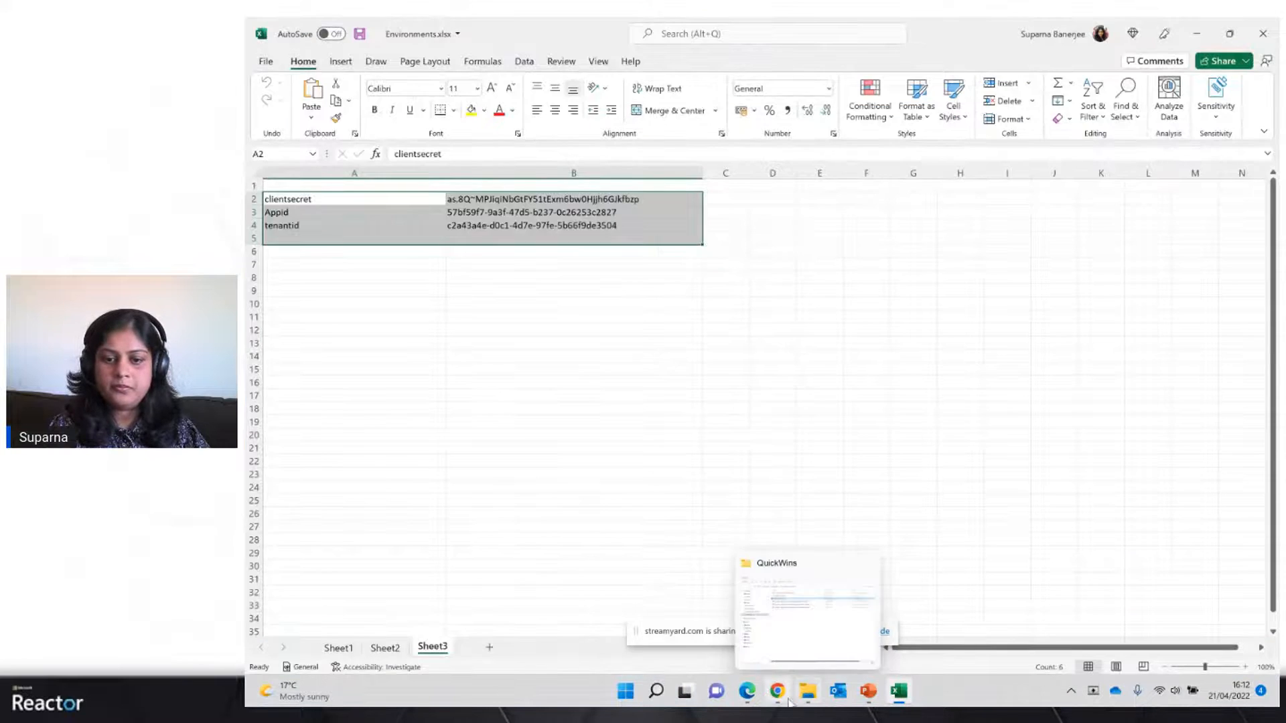
{"action": "left_click", "coordinate": [777, 692]}
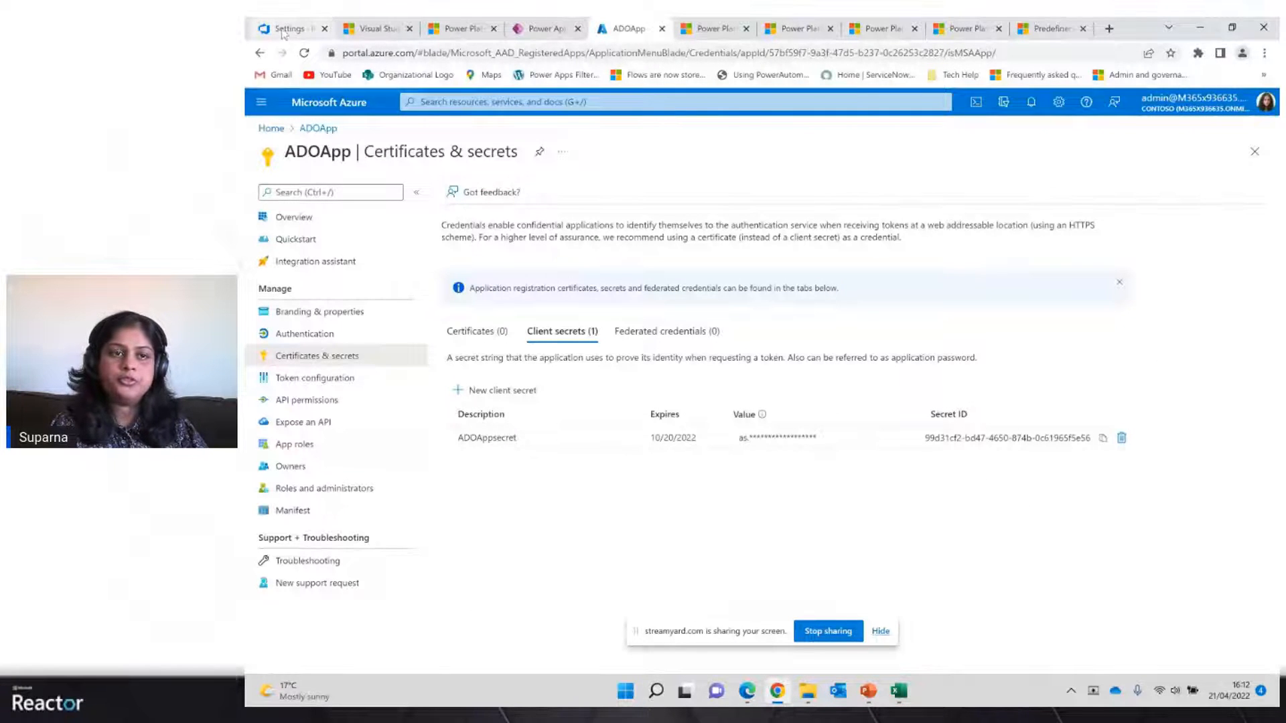
Return to the ALM Proj project settings and open the Service connections page
{"action": "left_click", "coordinate": [287, 30]}
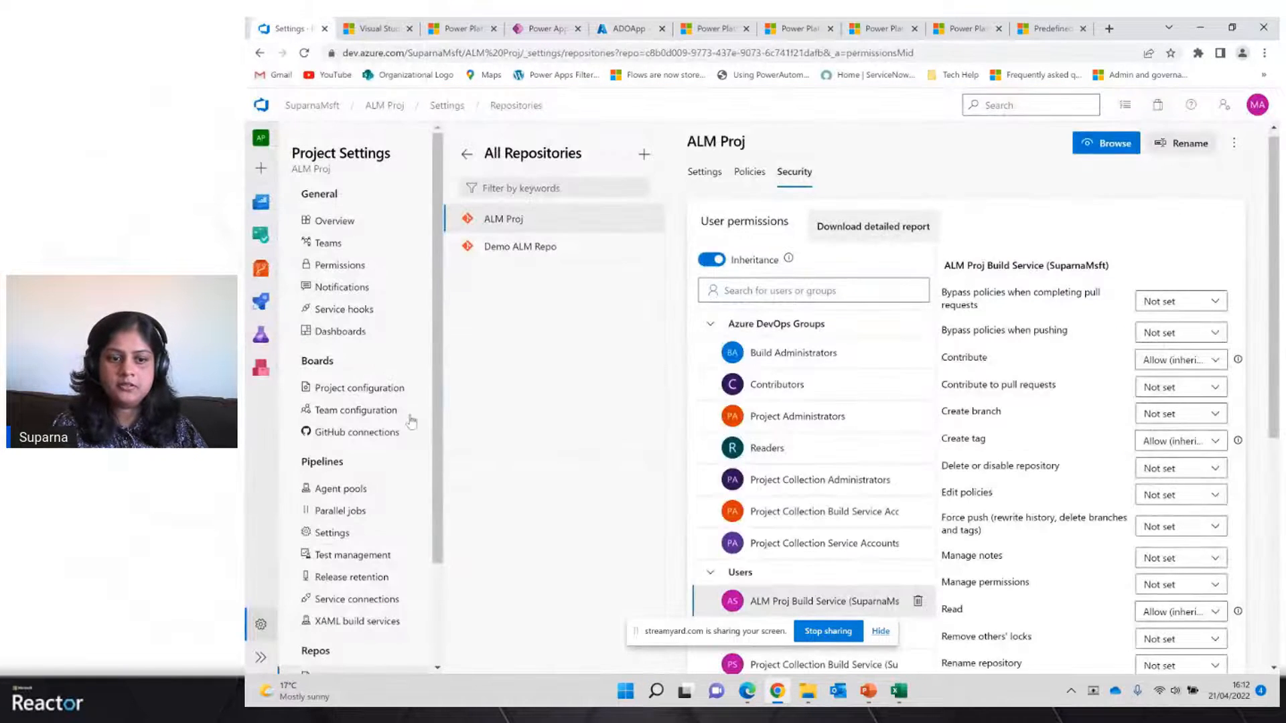
{"action": "left_click_drag", "start_coordinate": [439, 480], "coordinate": [433, 565]}
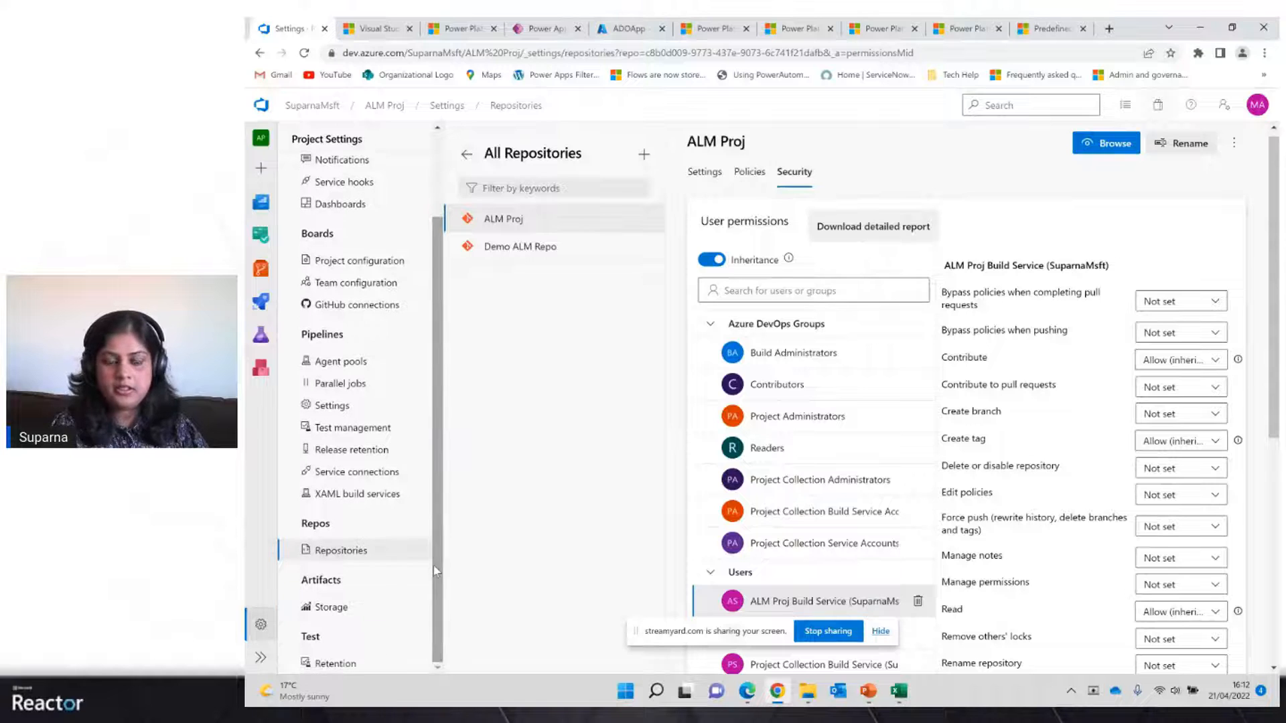
{"action": "left_click", "coordinate": [377, 473]}
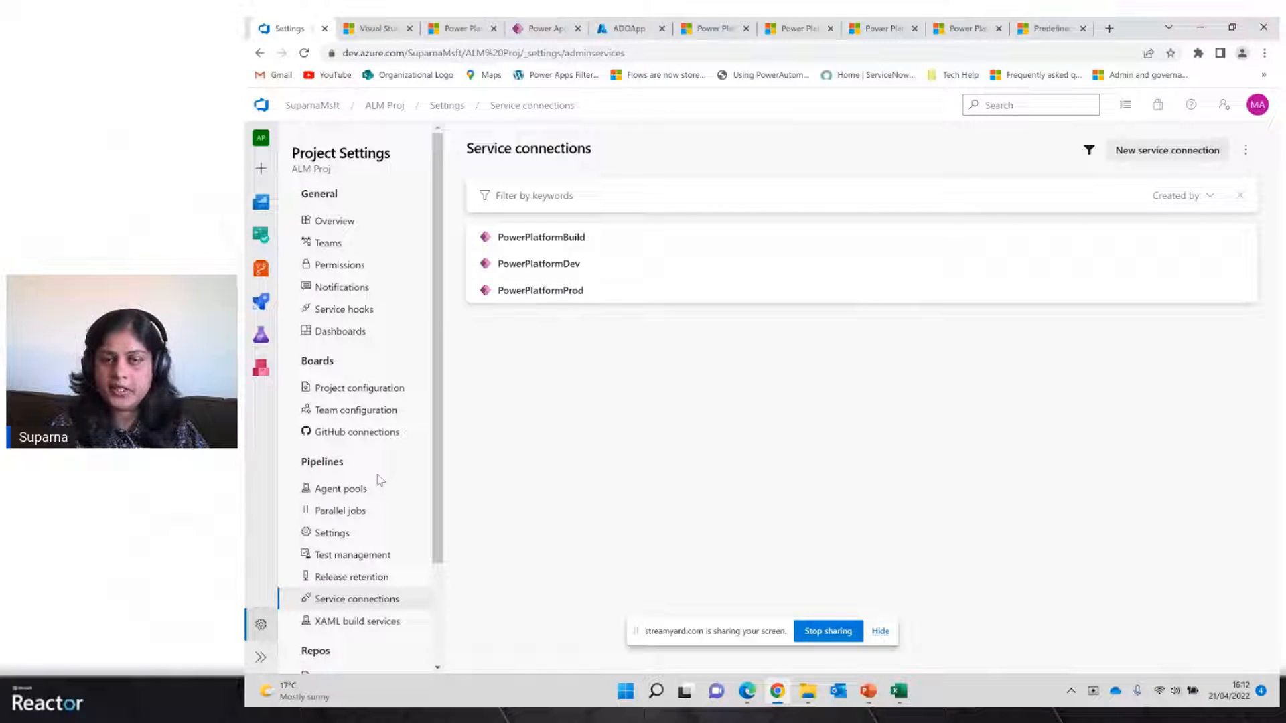
Start a new service connection of type Power Platform and continue to its details form
{"action": "left_click", "coordinate": [1163, 152]}
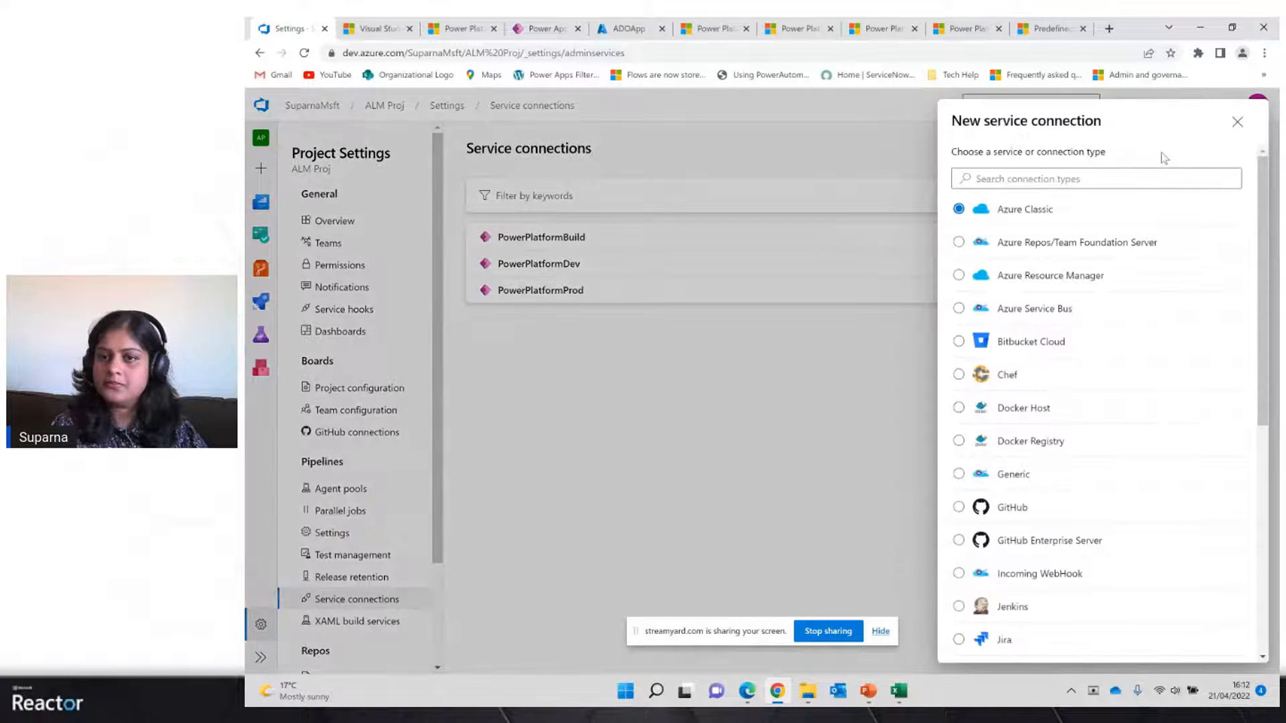
{"action": "left_click_drag", "start_coordinate": [1264, 349], "coordinate": [1263, 514]}
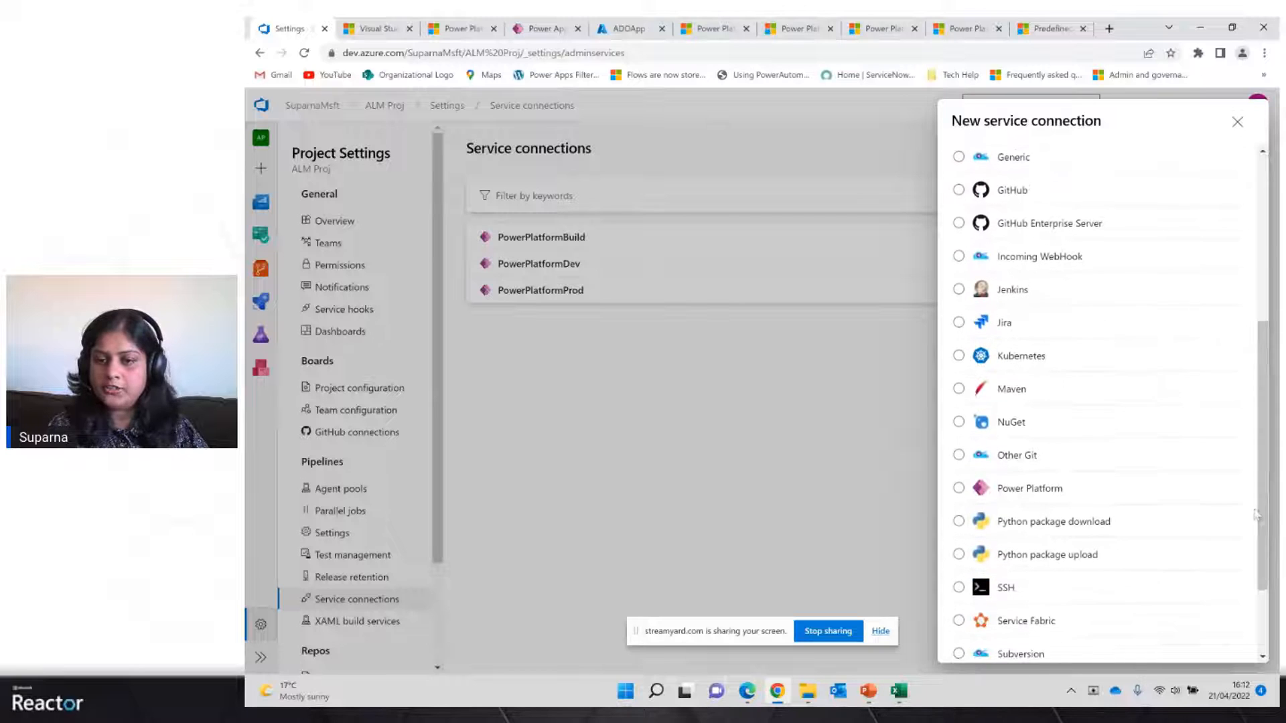
{"action": "left_click", "coordinate": [959, 488]}
{"action": "scroll", "coordinate": [1266, 563], "scroll_direction": "down", "scroll_amount": 2}
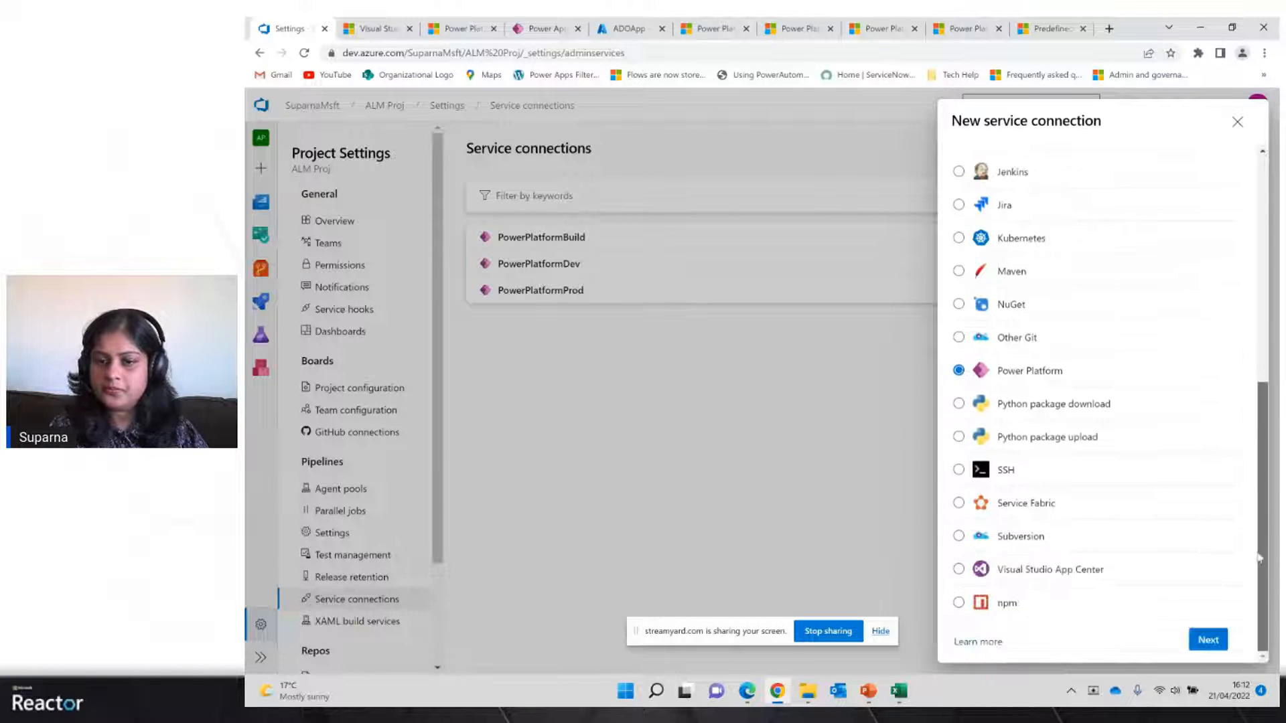
{"action": "left_click", "coordinate": [1208, 639]}
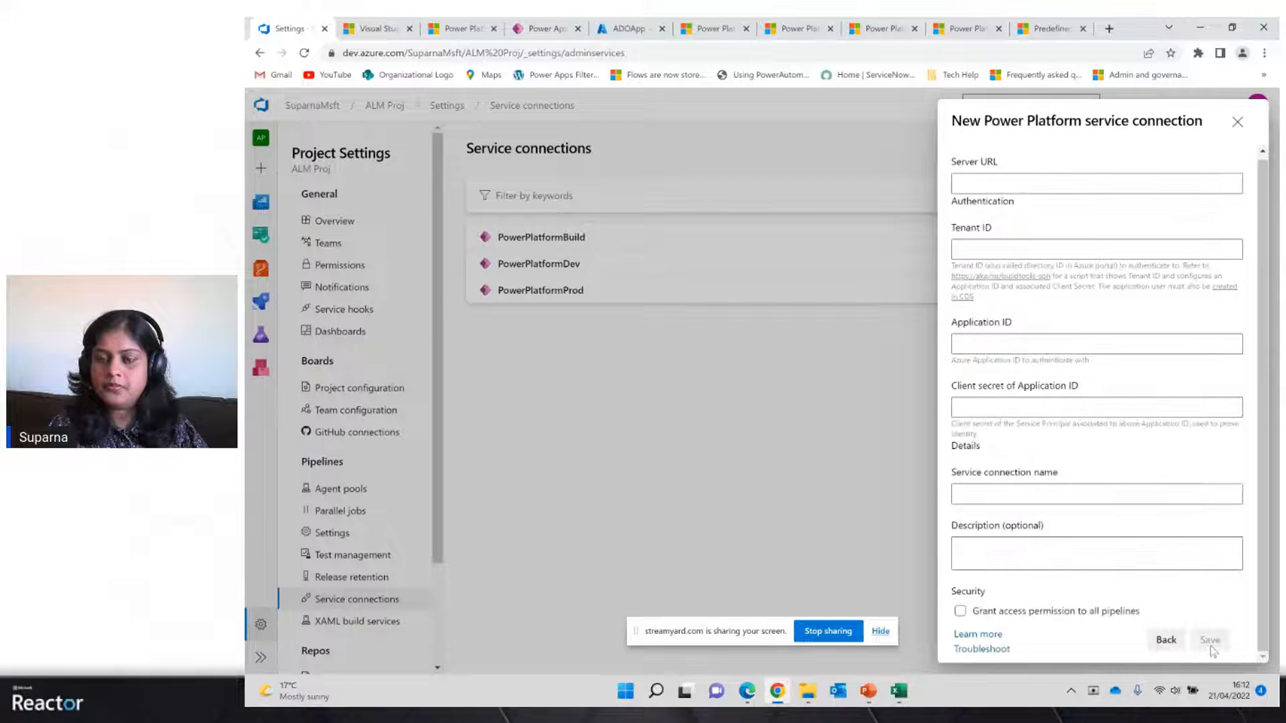
Walk through the server URL, tenant ID, application ID and client secret fields, then close the form without saving
{"action": "left_click", "coordinate": [973, 183]}
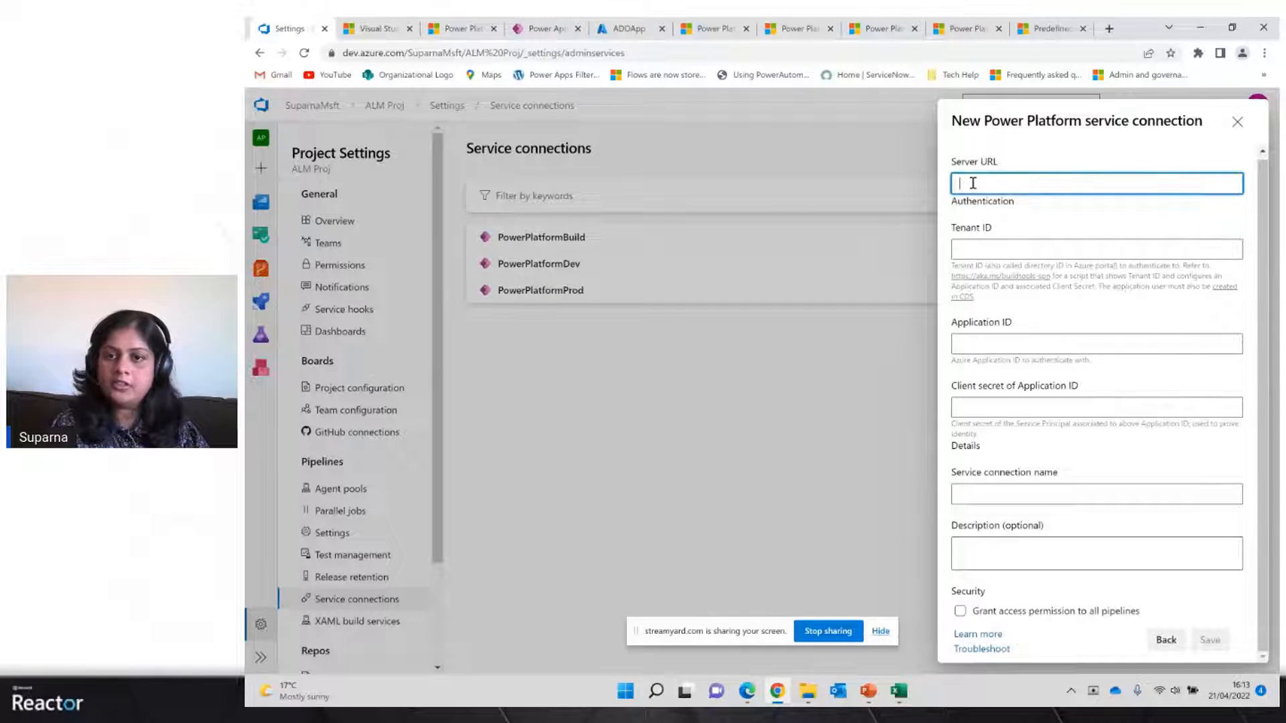
{"action": "left_click", "coordinate": [978, 245]}
{"action": "left_click", "coordinate": [979, 347]}
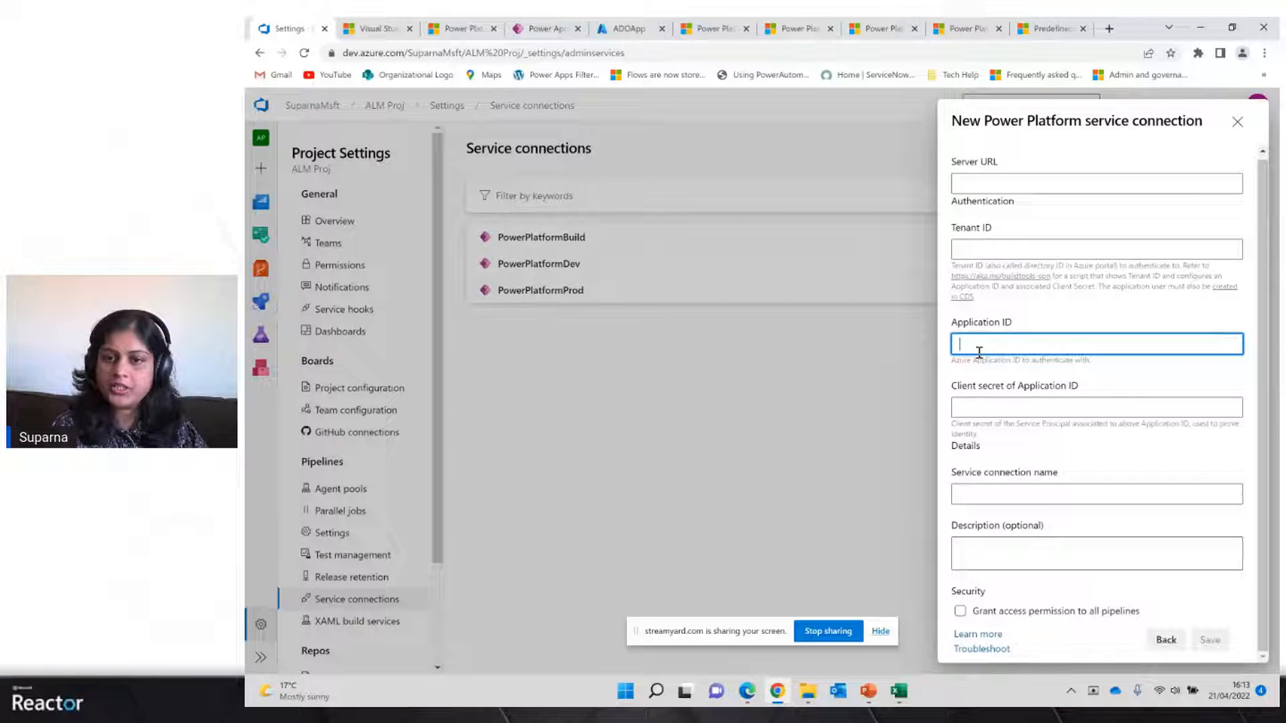
{"action": "left_click", "coordinate": [975, 405]}
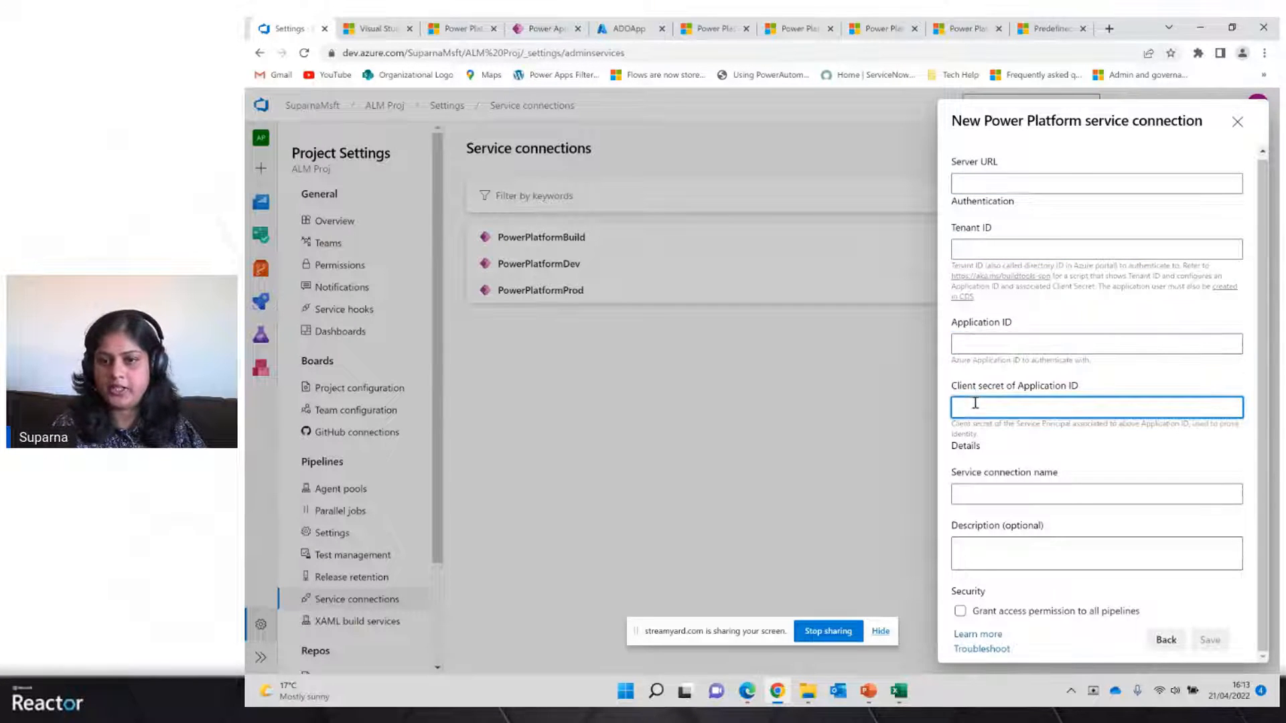
{"action": "mouse_move", "coordinate": [899, 704]}
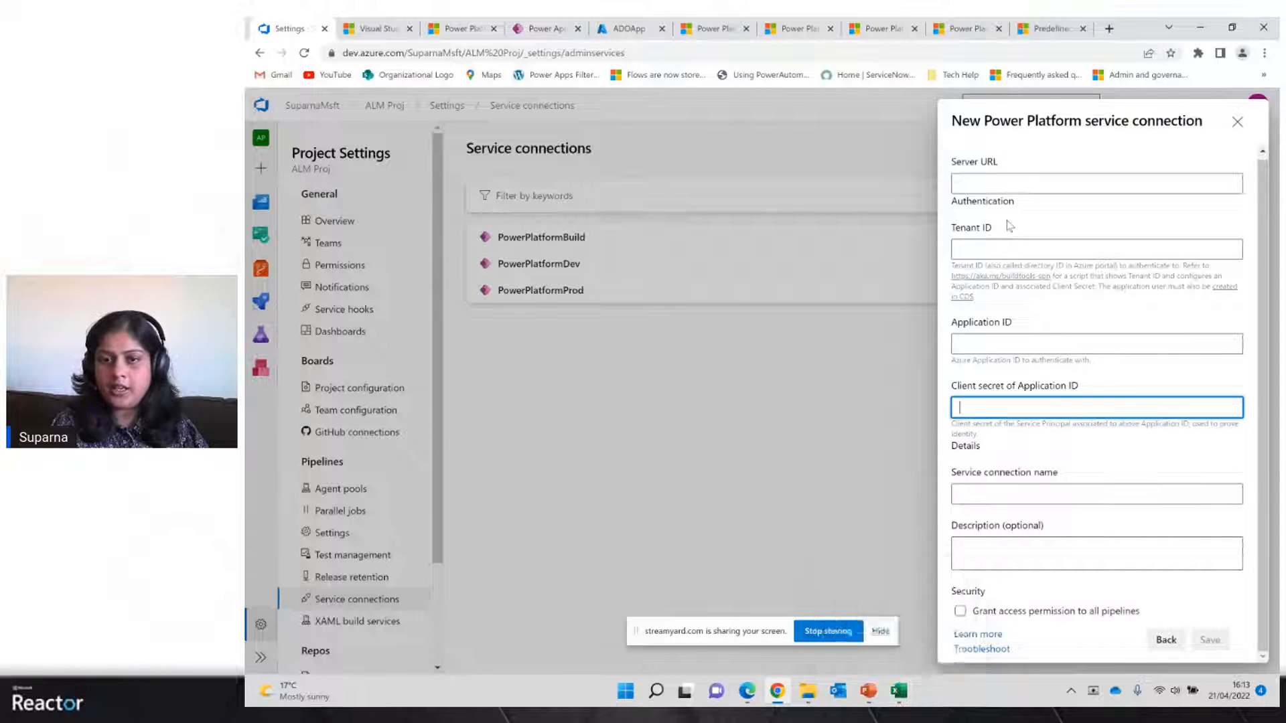
{"action": "left_click", "coordinate": [1003, 180]}
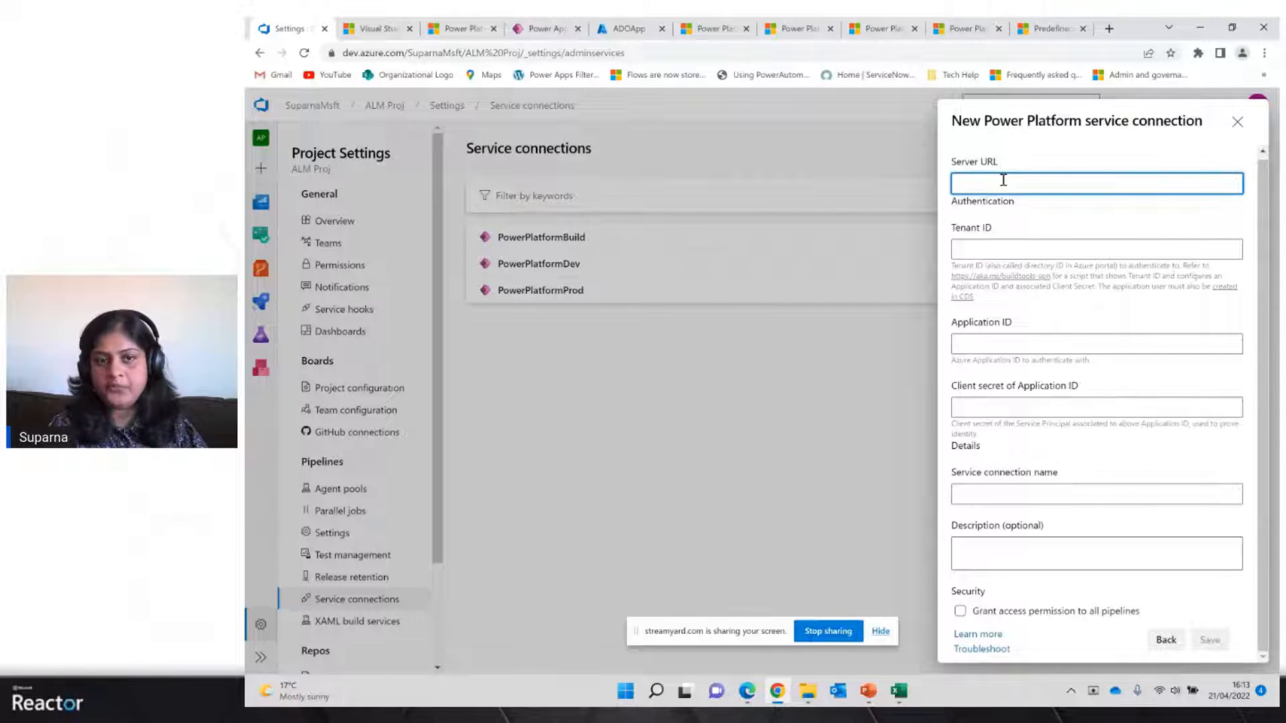
{"action": "left_click", "coordinate": [1239, 124]}
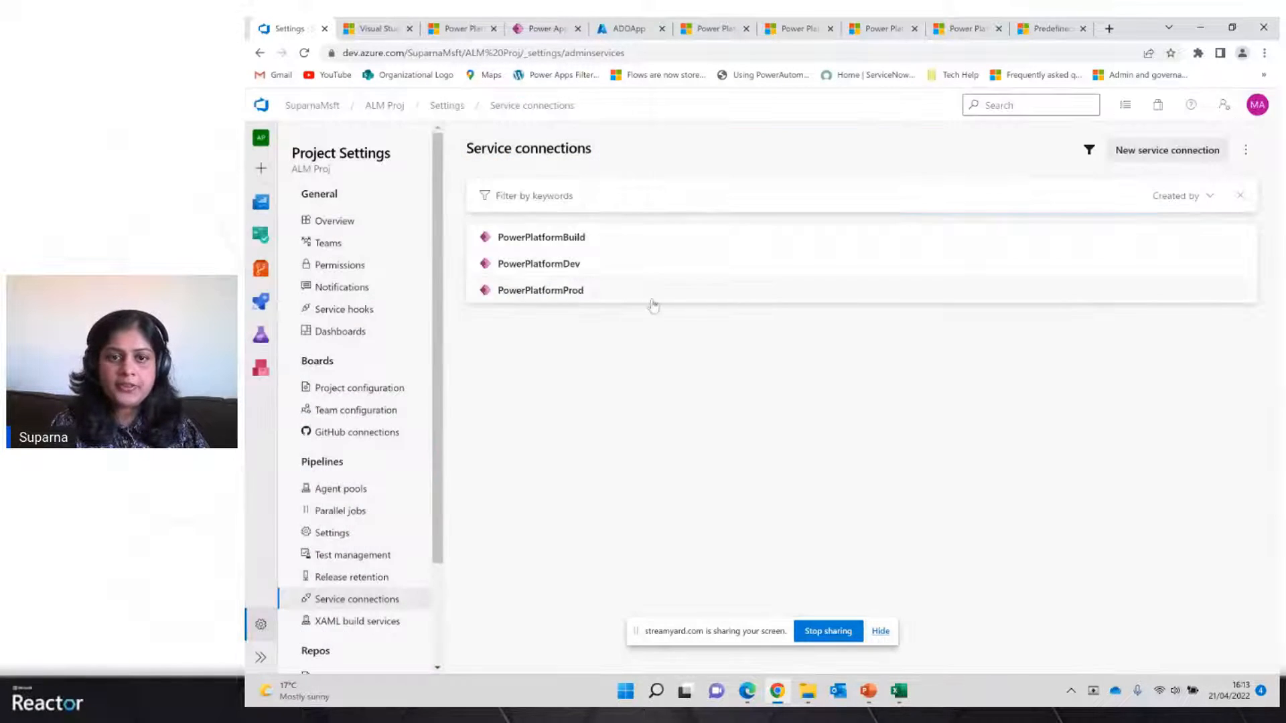
Open the PowerPlatformDev service connection's edit panel to review its settings
{"action": "left_click", "coordinate": [562, 265]}
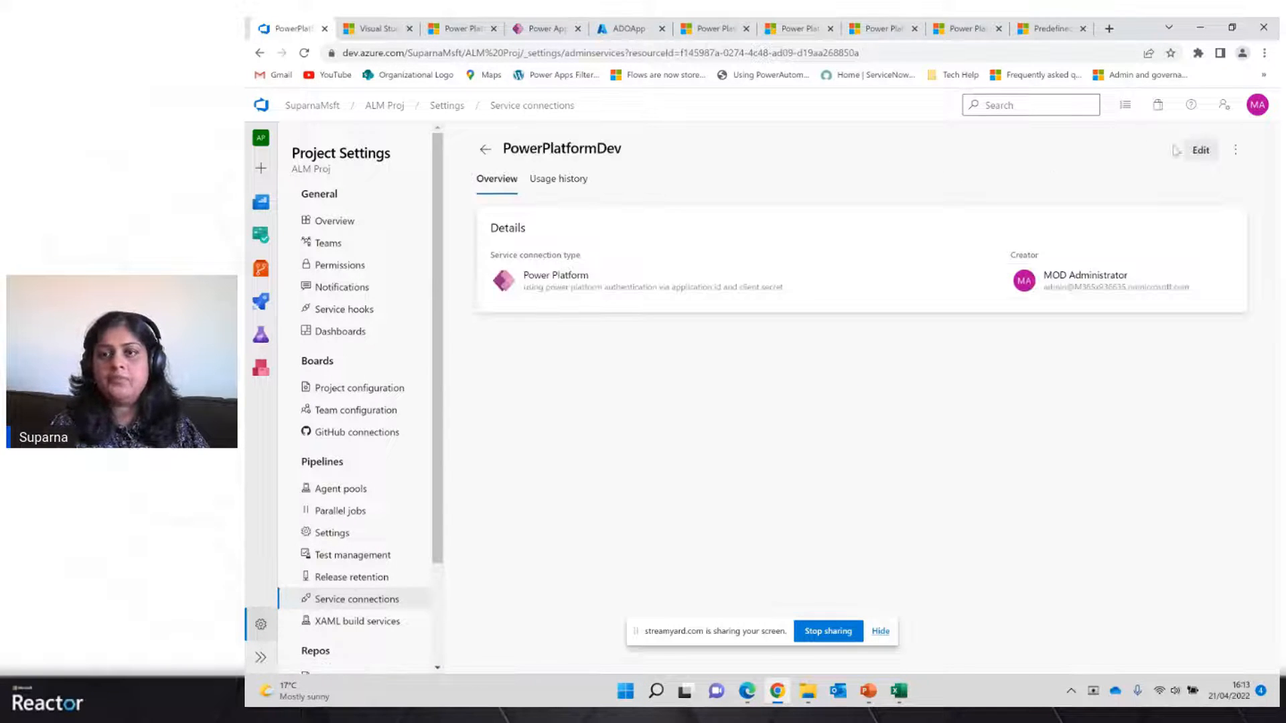
{"action": "left_click", "coordinate": [1200, 153]}
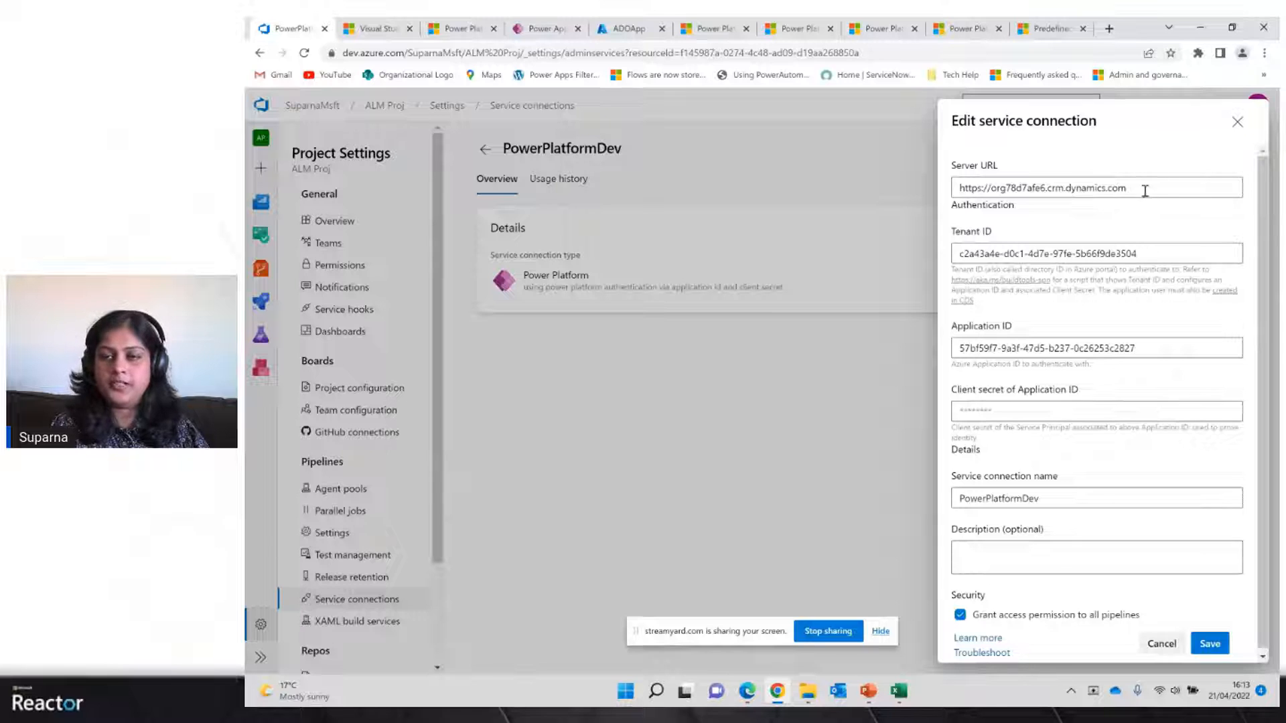
Look up the environment's instance URL in the Power Apps session details, then close the dialog
{"action": "left_click", "coordinate": [540, 29]}
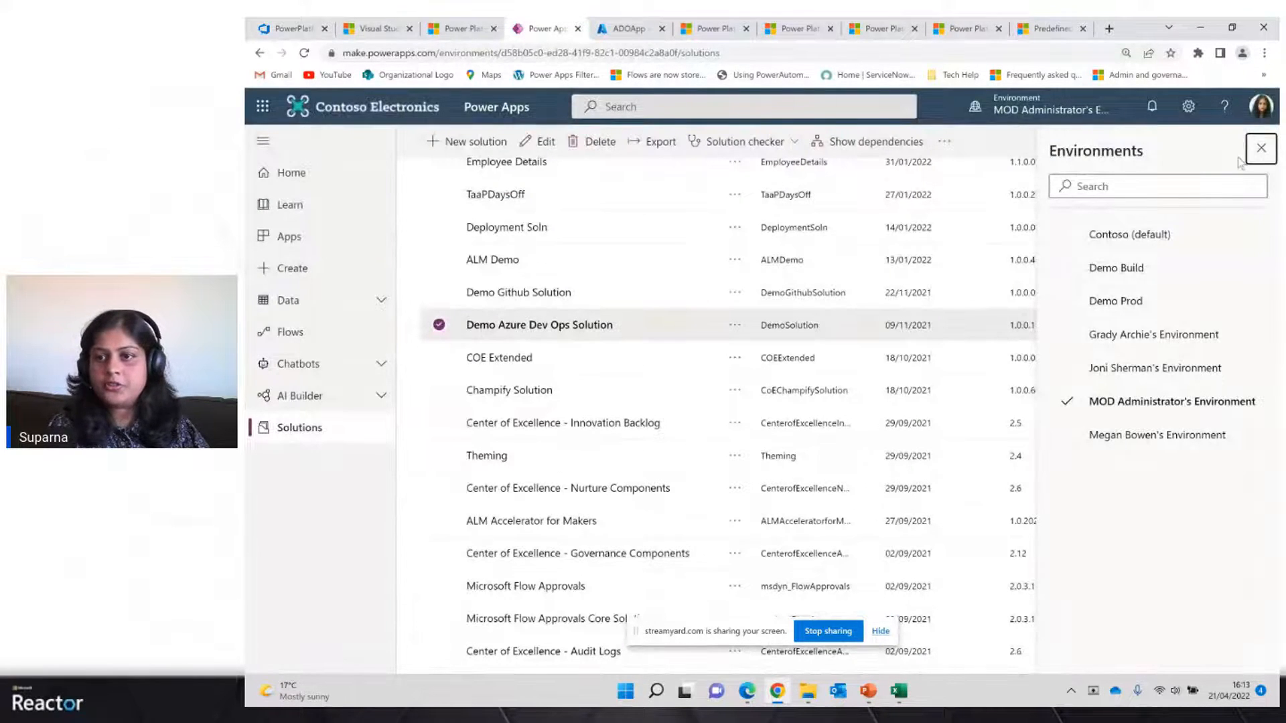
{"action": "left_click", "coordinate": [1187, 108]}
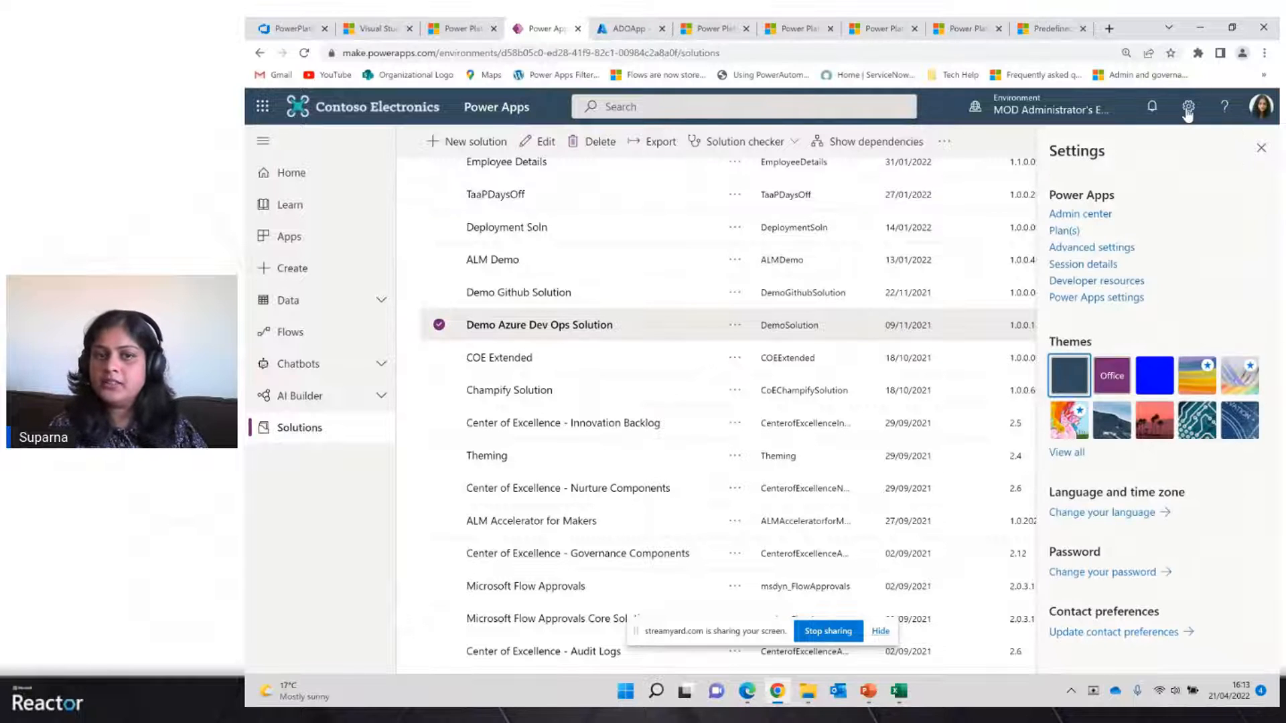
{"action": "left_click", "coordinate": [1064, 266]}
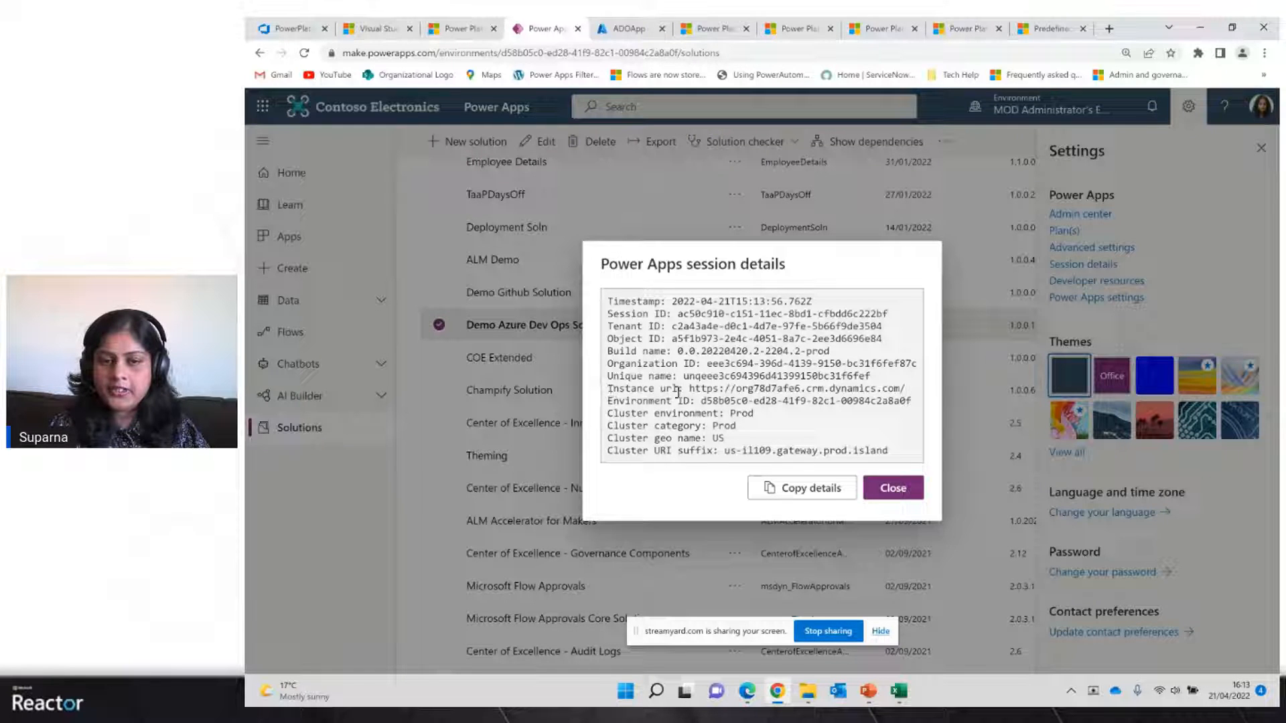
{"action": "left_click_drag", "start_coordinate": [690, 389], "coordinate": [912, 401]}
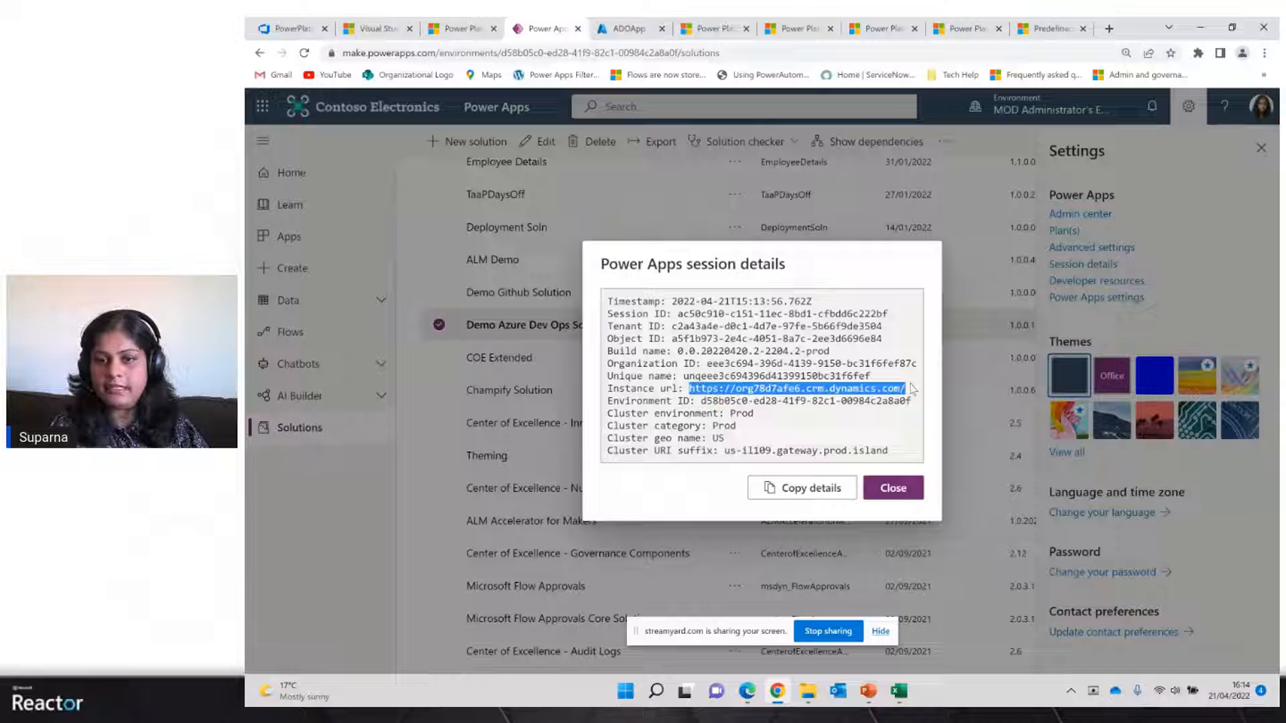
{"action": "left_click", "coordinate": [896, 488]}
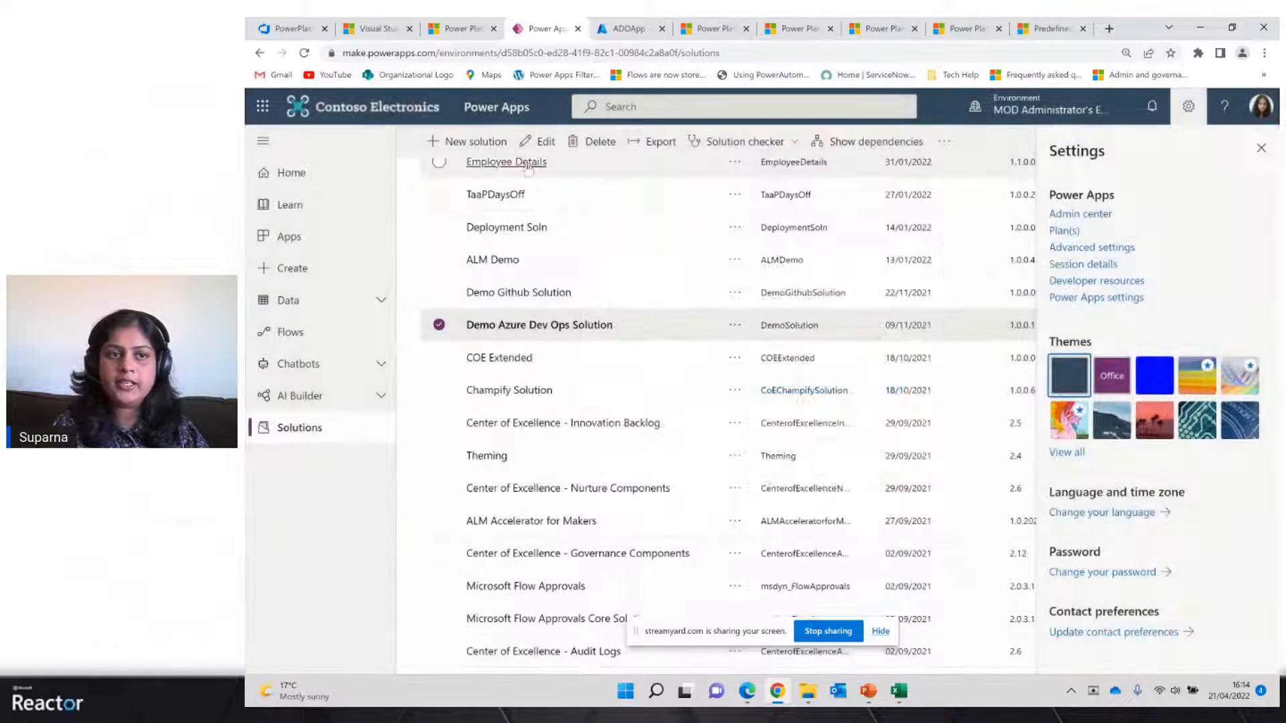
Close the PowerPlatformDev edit panel and return to the service connections list
{"action": "left_click", "coordinate": [292, 28]}
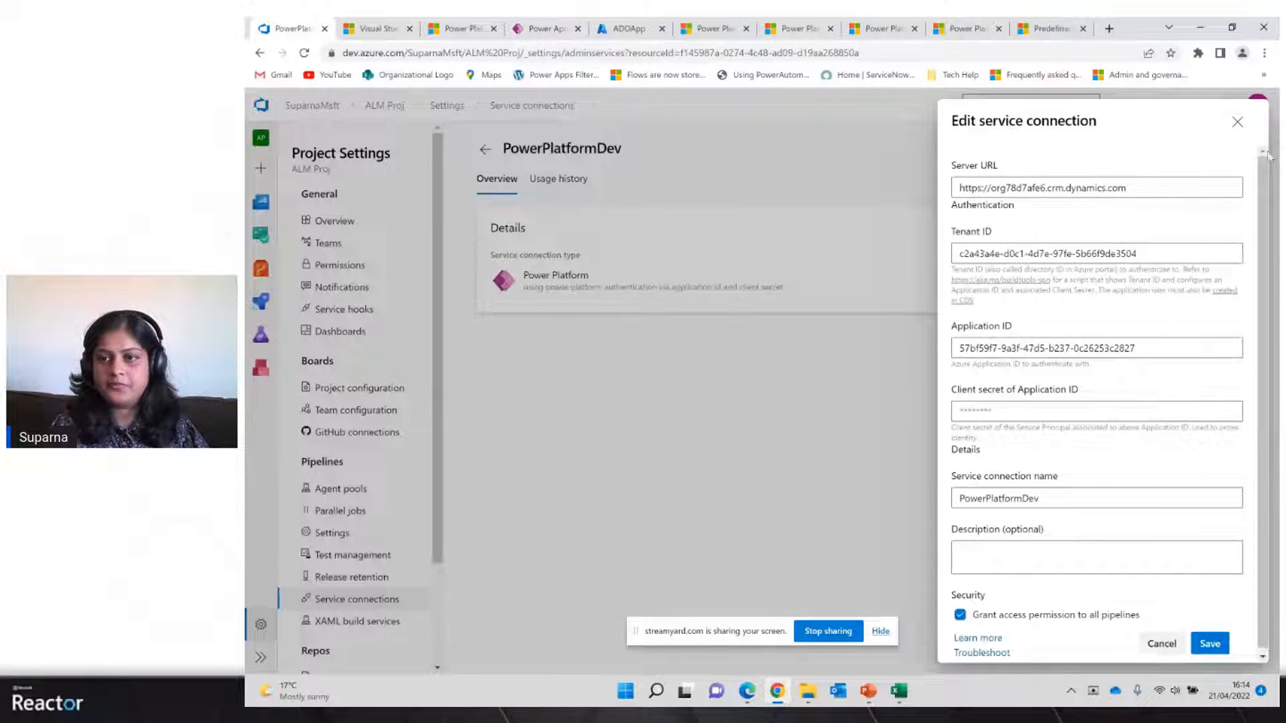
{"action": "left_click", "coordinate": [1237, 122]}
{"action": "left_click", "coordinate": [483, 148]}
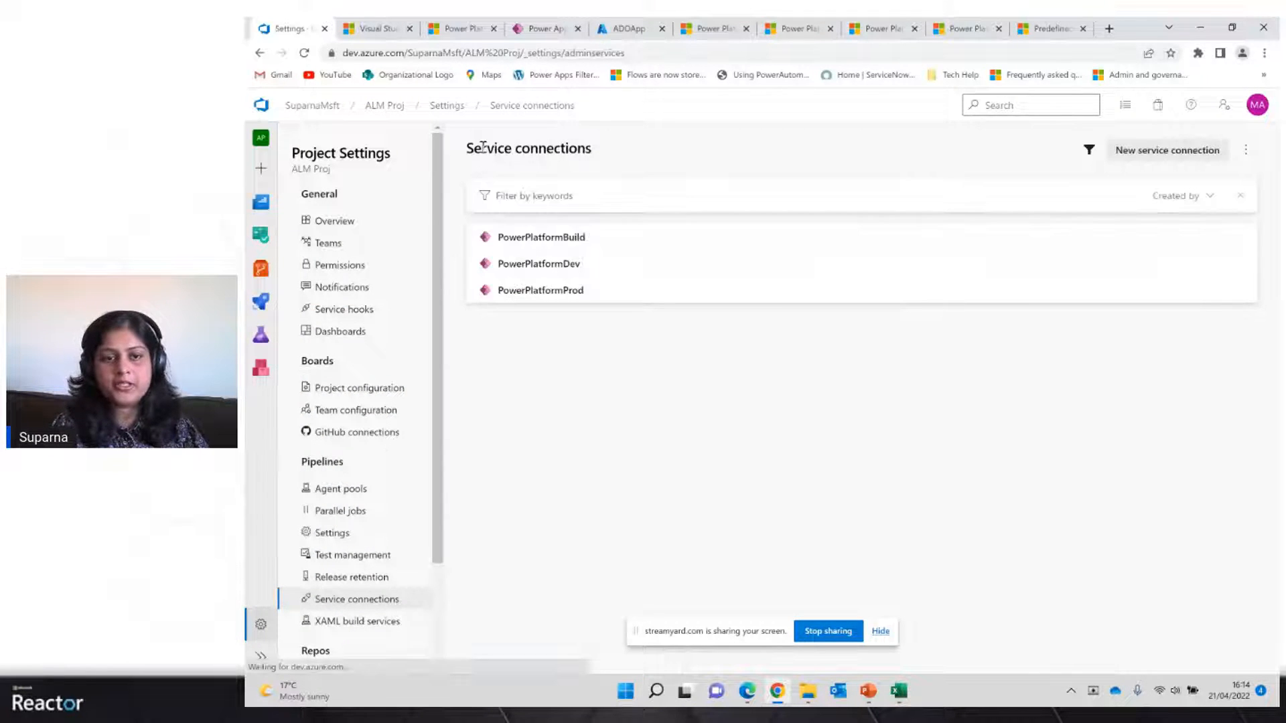
Review the PowerPlatformBuild service connection's edit panel, close it without saving, and return to the service connections list
{"action": "left_click", "coordinate": [584, 240]}
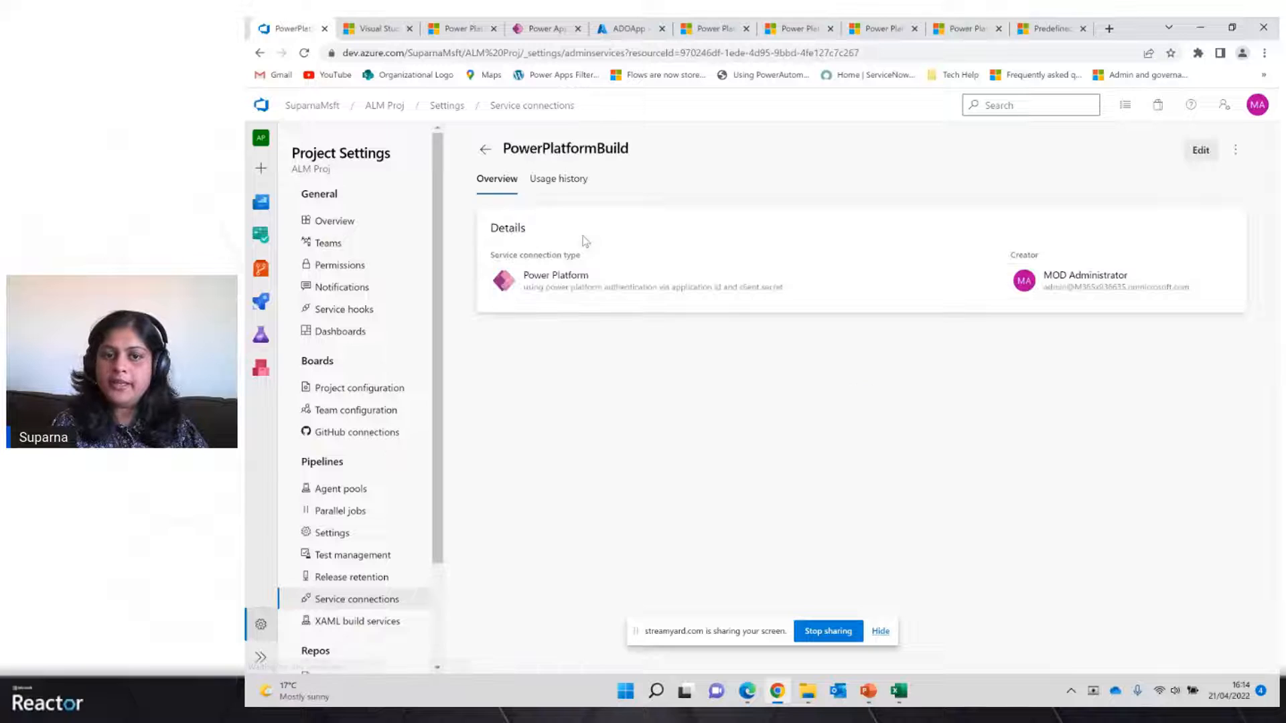
{"action": "left_click", "coordinate": [1201, 151]}
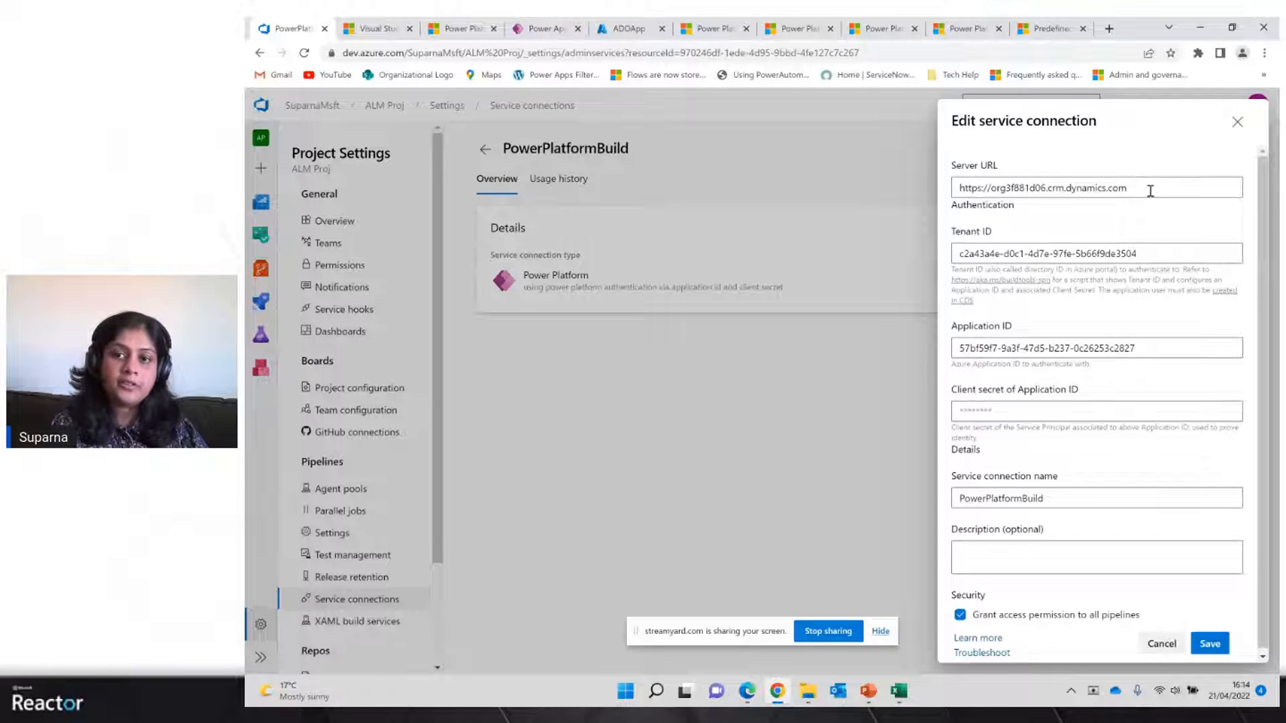
{"action": "left_click", "coordinate": [1237, 122]}
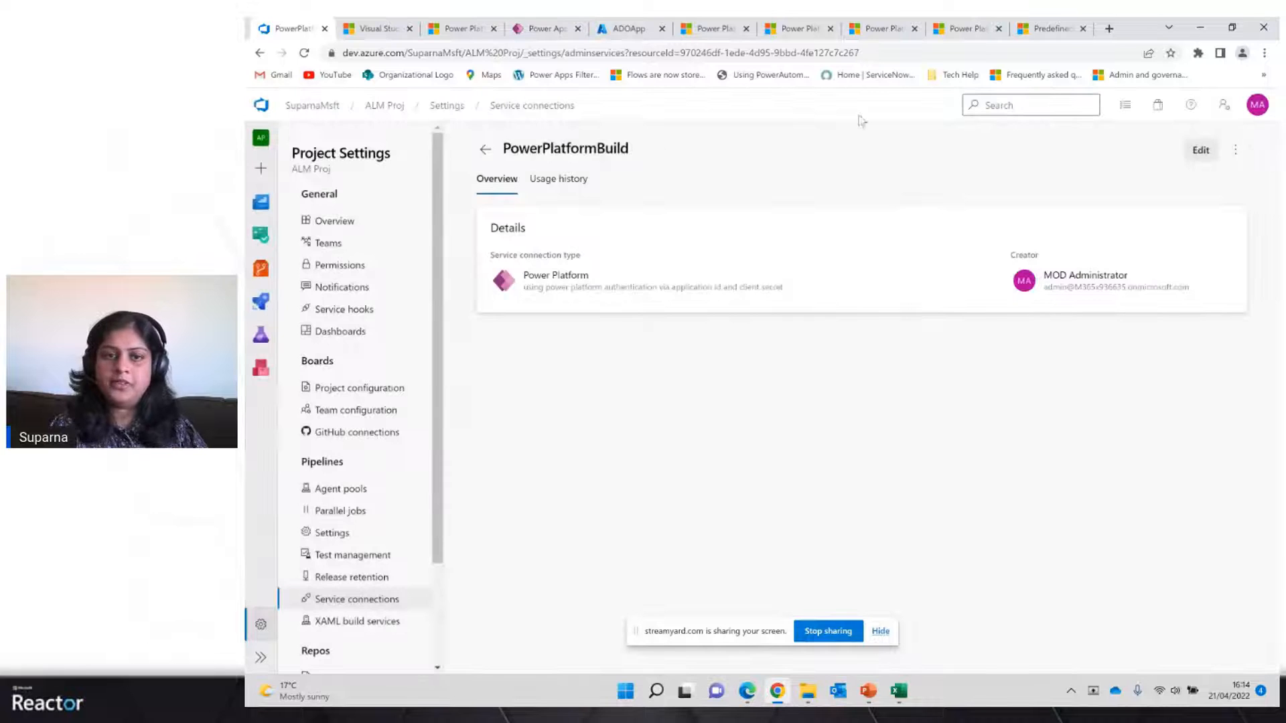
{"action": "left_click", "coordinate": [485, 159]}
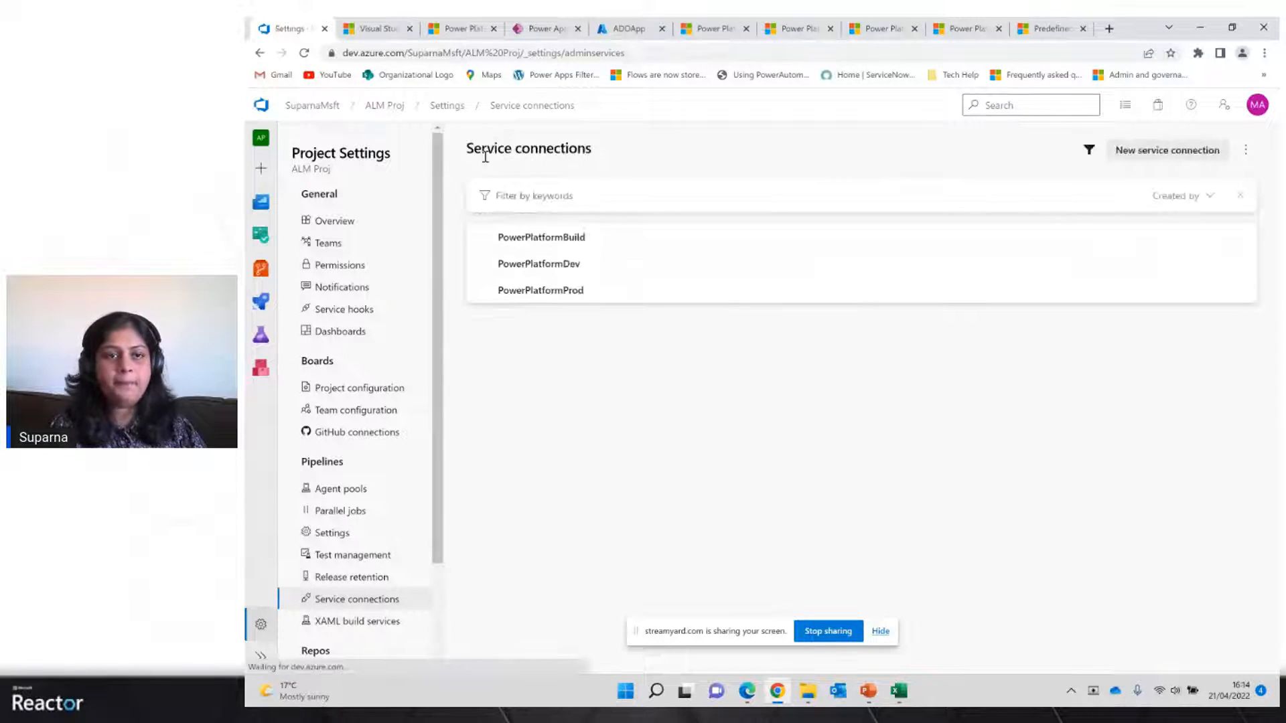
Start a new classic-editor pipeline from an empty job, search its tasks for power platform, then leave without saving
{"action": "left_click", "coordinate": [260, 305]}
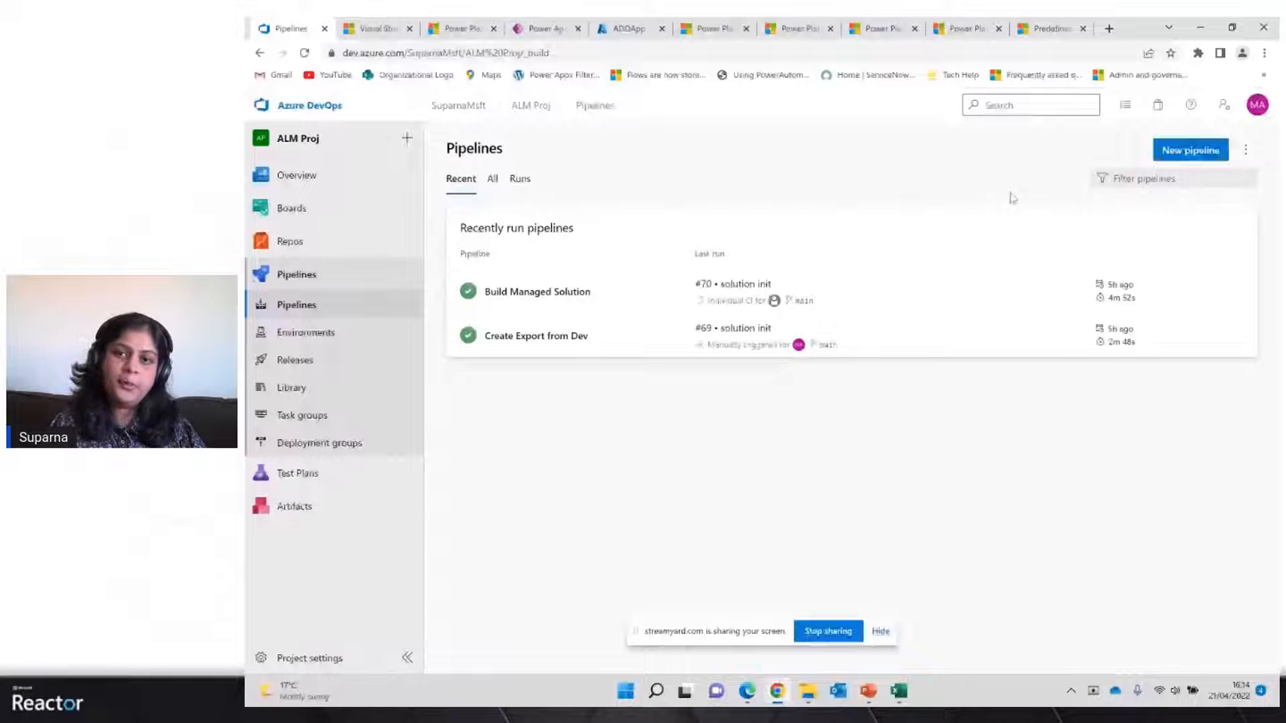
{"action": "left_click", "coordinate": [1192, 151]}
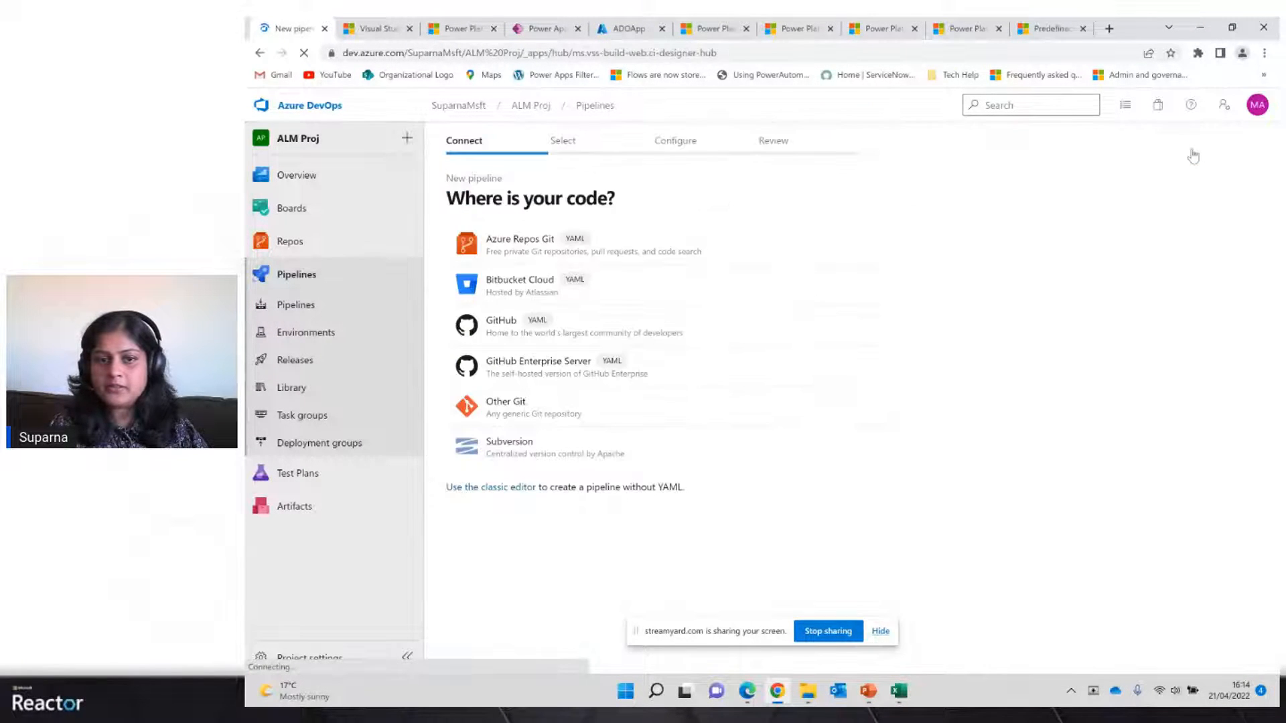
{"action": "left_click", "coordinate": [466, 495]}
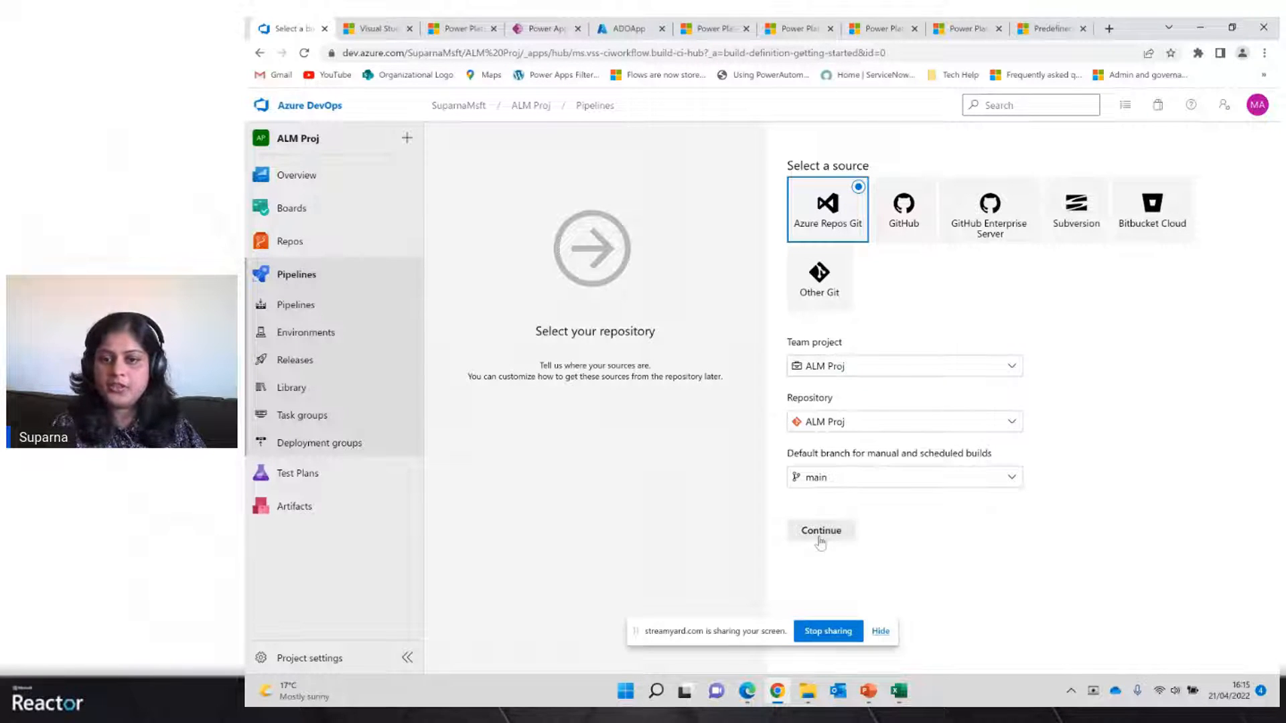
{"action": "left_click", "coordinate": [821, 532]}
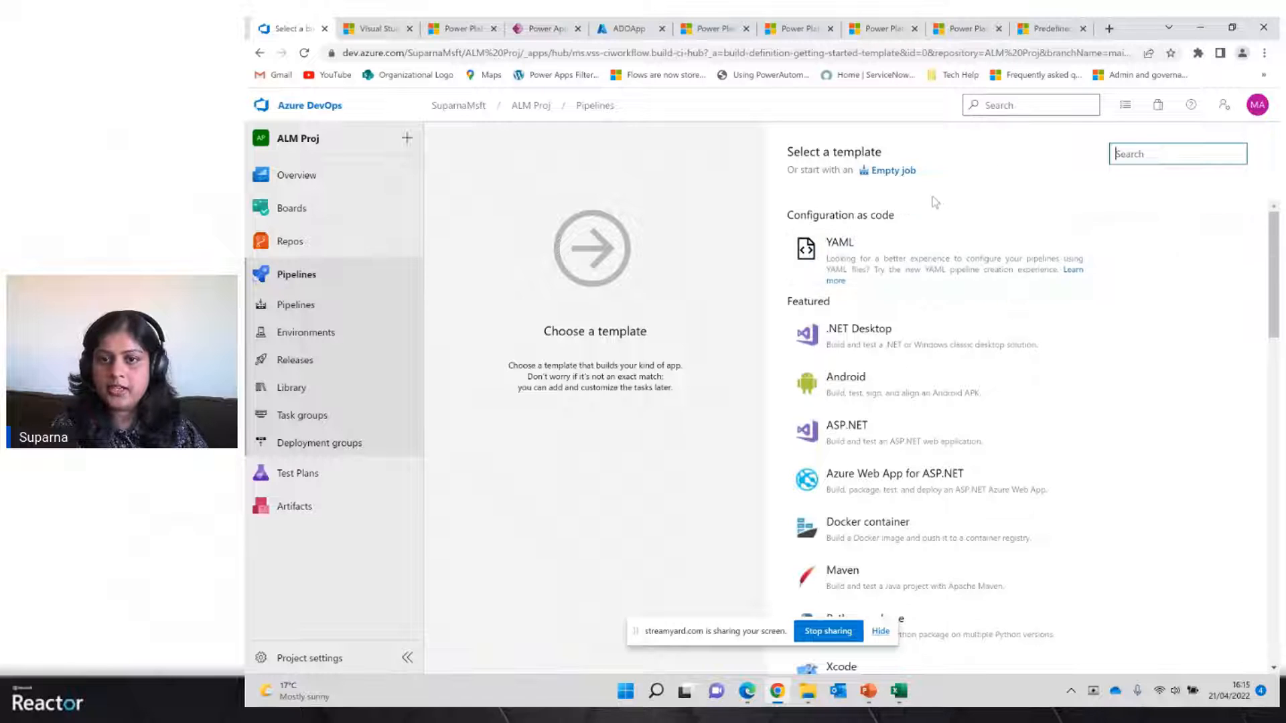
{"action": "left_click", "coordinate": [891, 171]}
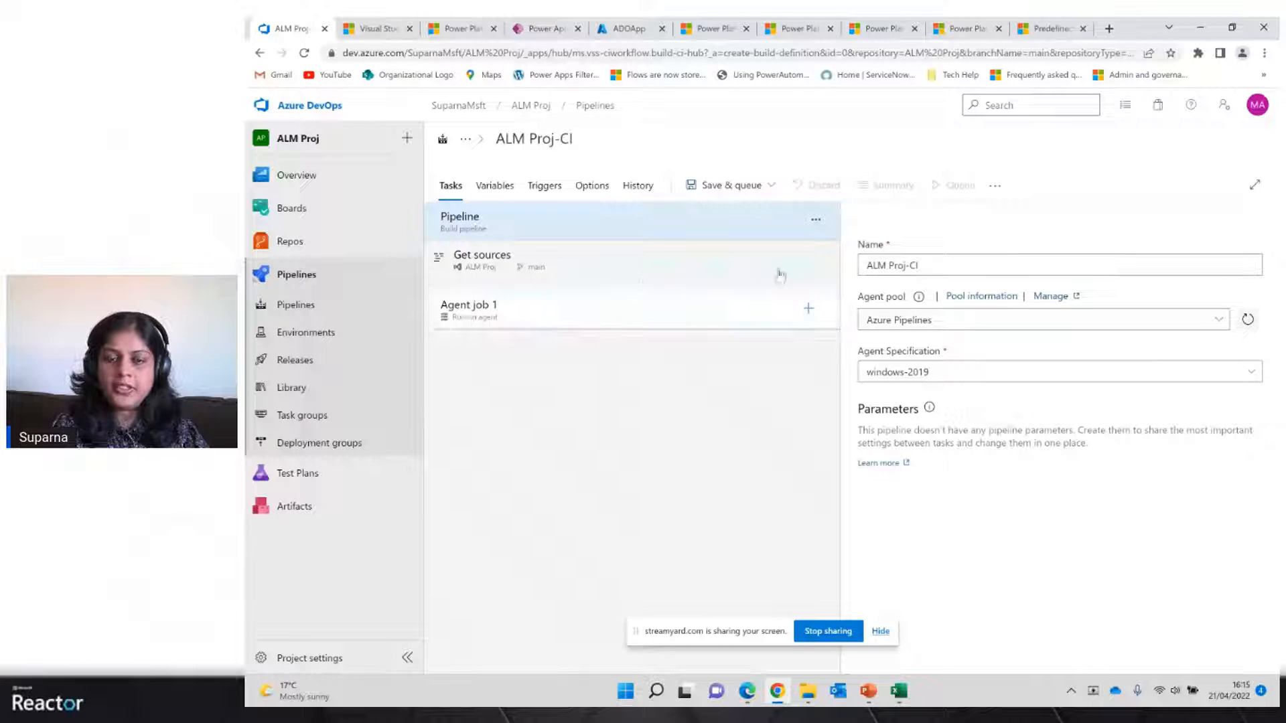
{"action": "left_click", "coordinate": [810, 309]}
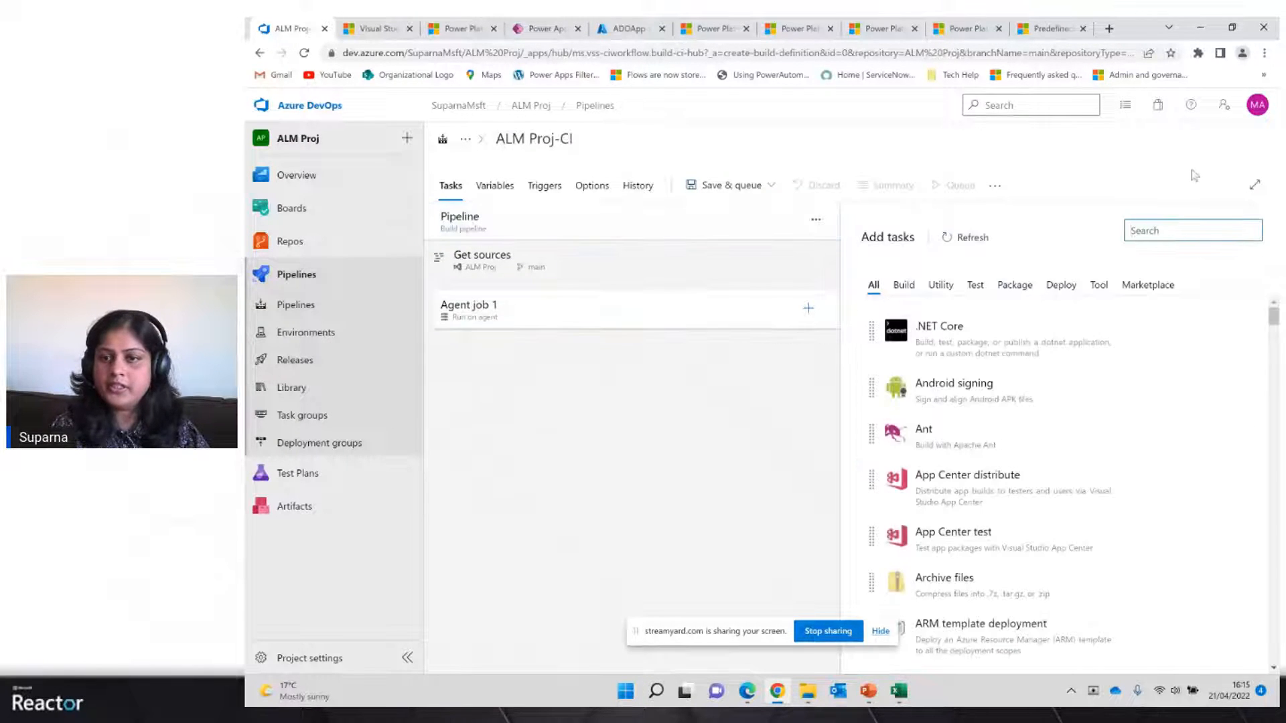
{"action": "type", "text": "powe"}
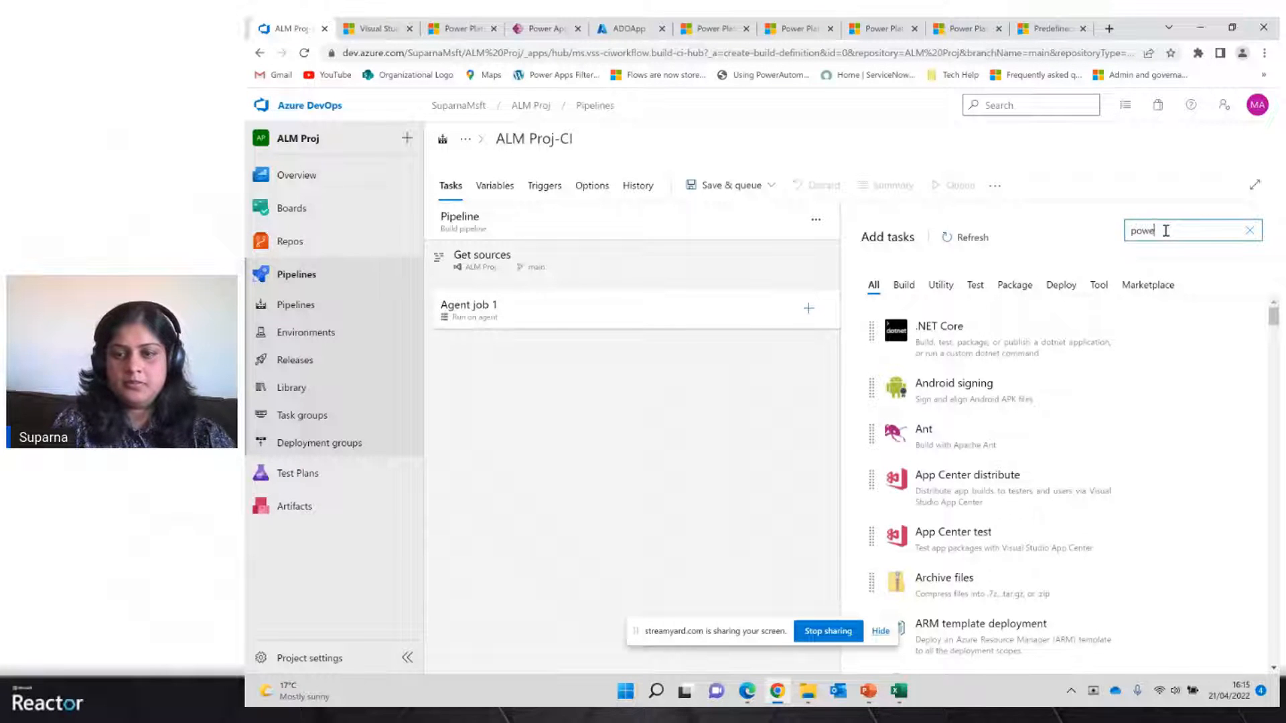
{"action": "type", "text": "r platform"}
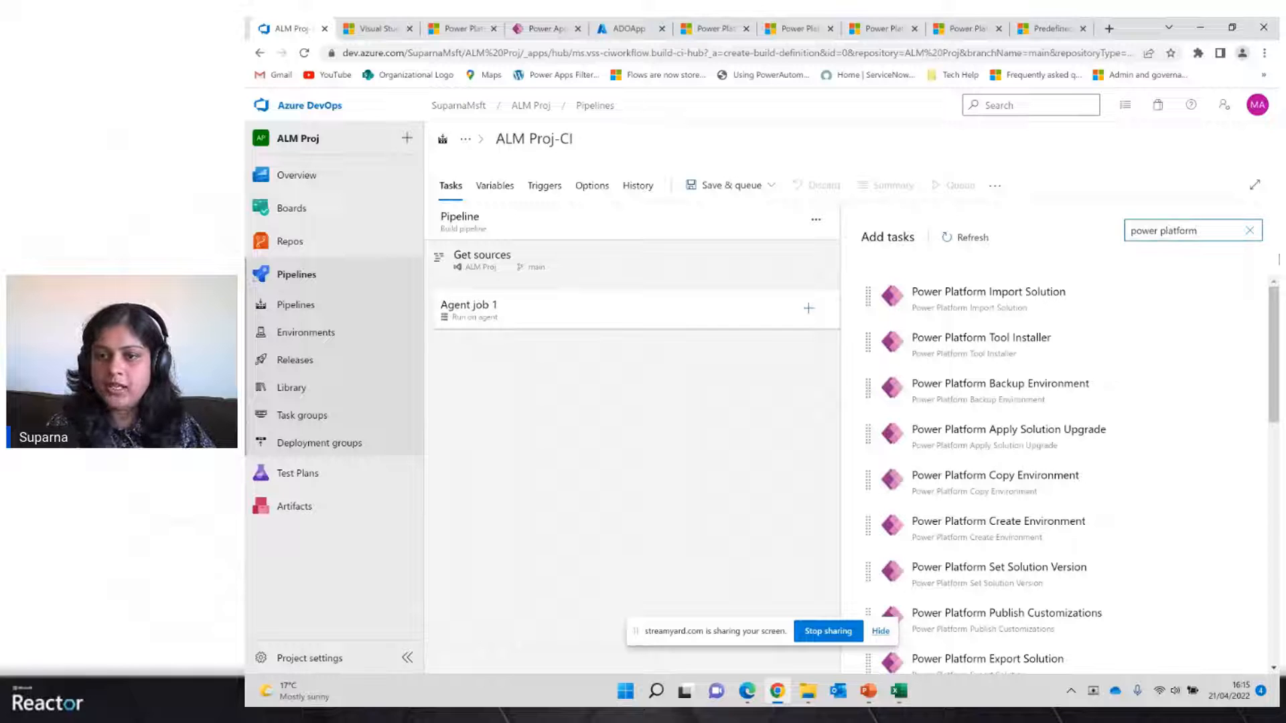
{"action": "mouse_move", "coordinate": [1079, 319]}
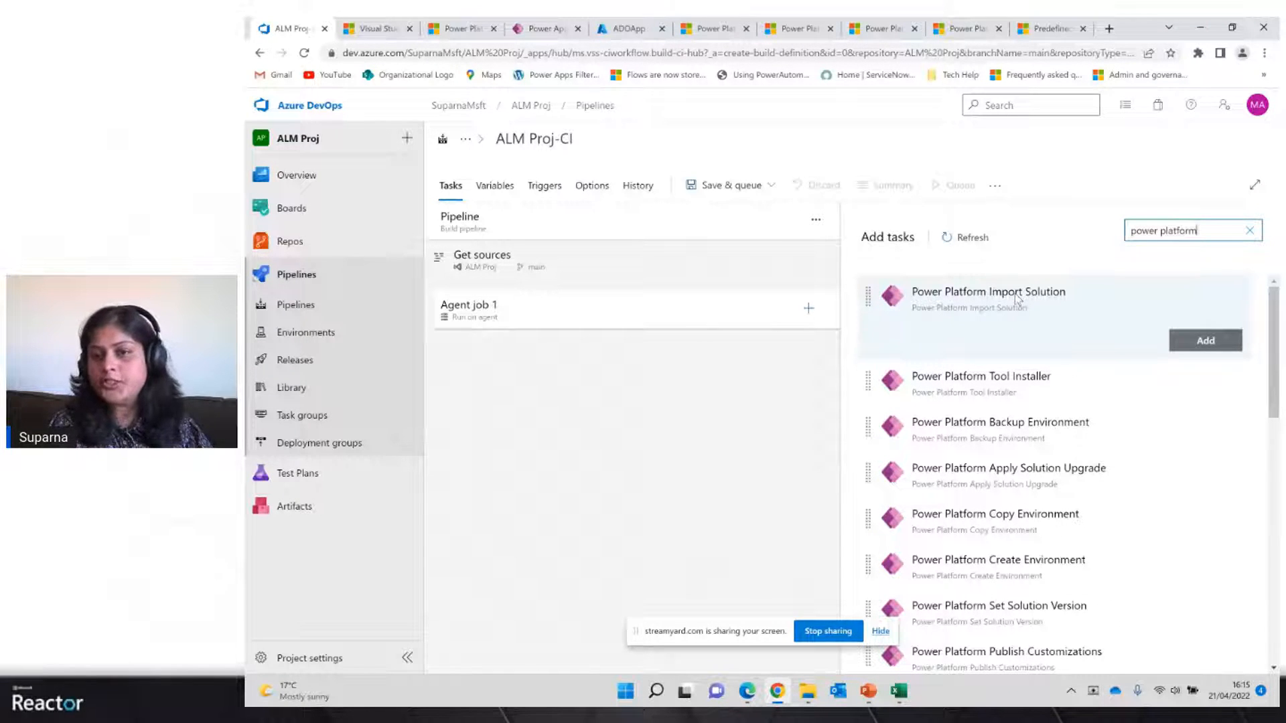
{"action": "mouse_move", "coordinate": [1015, 434]}
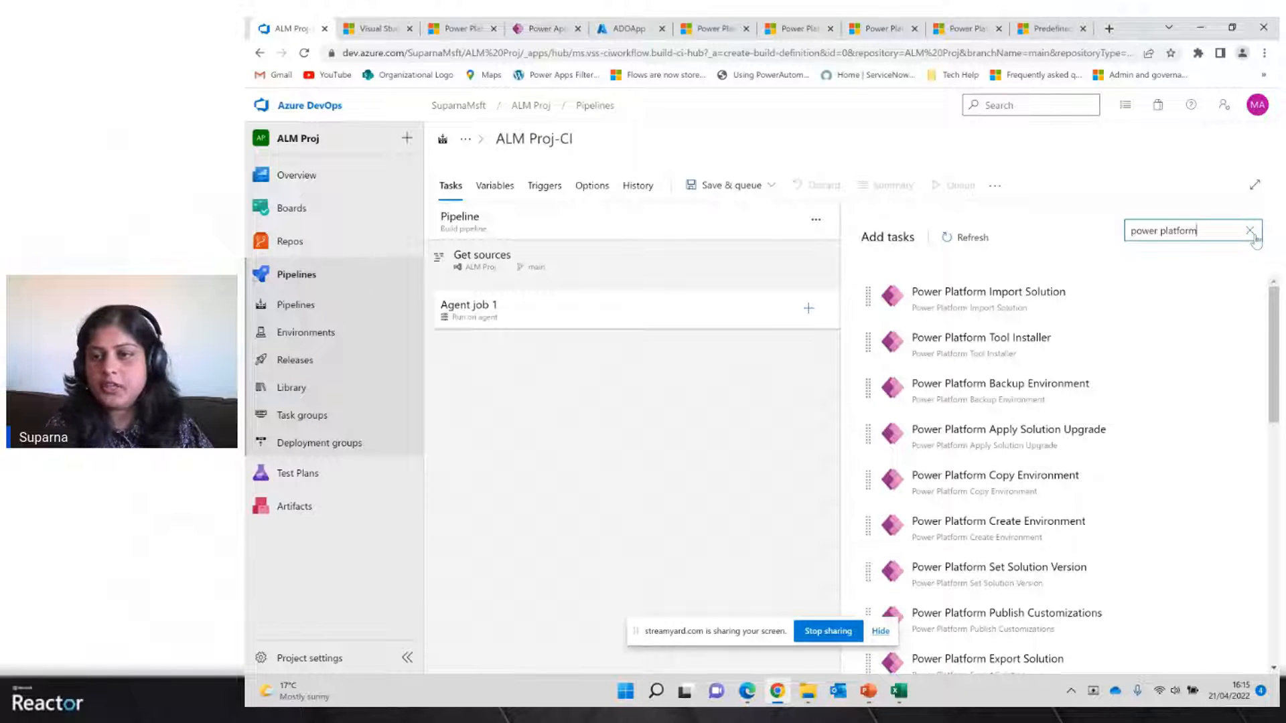
{"action": "left_click", "coordinate": [319, 275]}
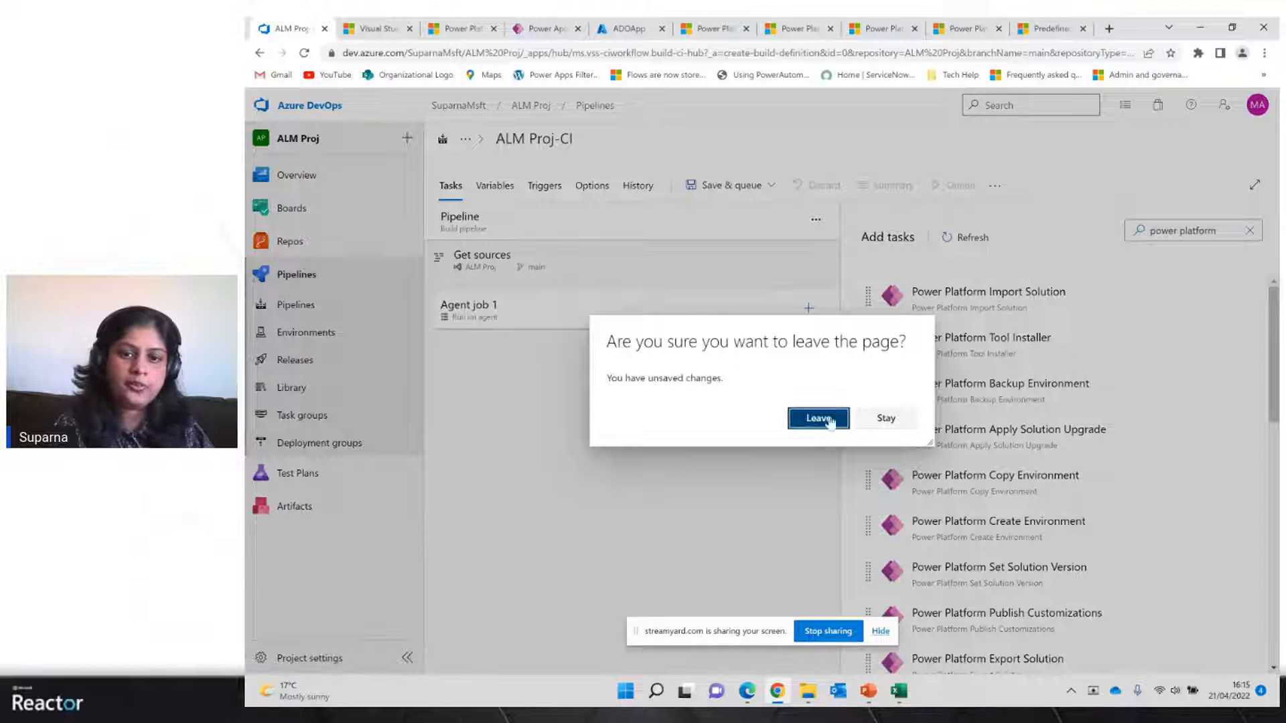
{"action": "left_click", "coordinate": [819, 419]}
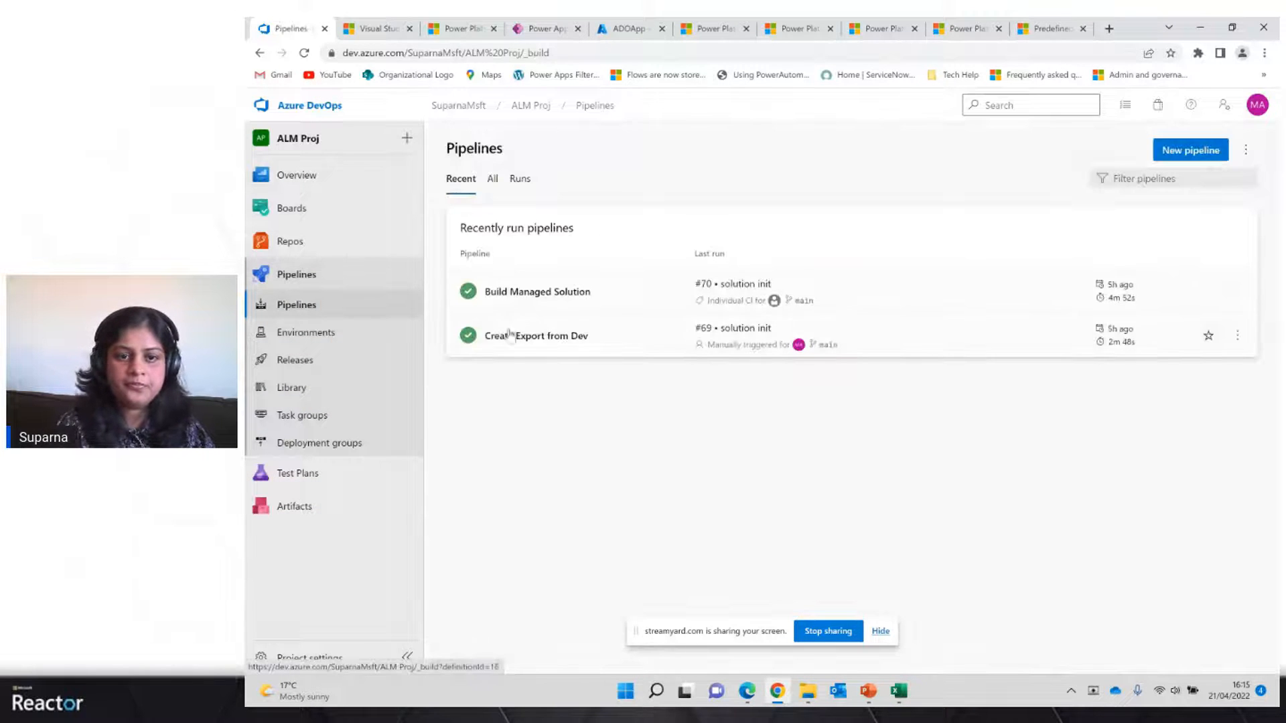
Open the Create Export from Dev pipeline for editing and review its agent job, Tool Installer and Export Solution tasks
{"action": "left_click", "coordinate": [513, 354]}
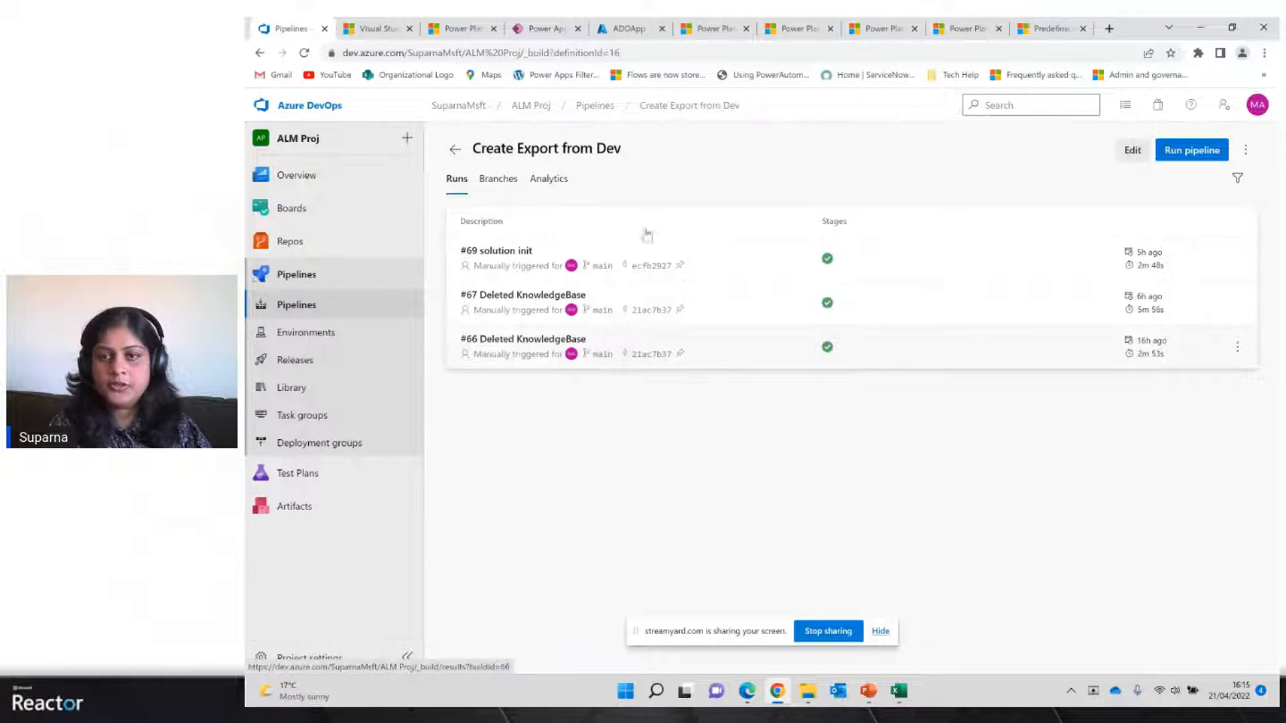
{"action": "left_click", "coordinate": [1129, 151]}
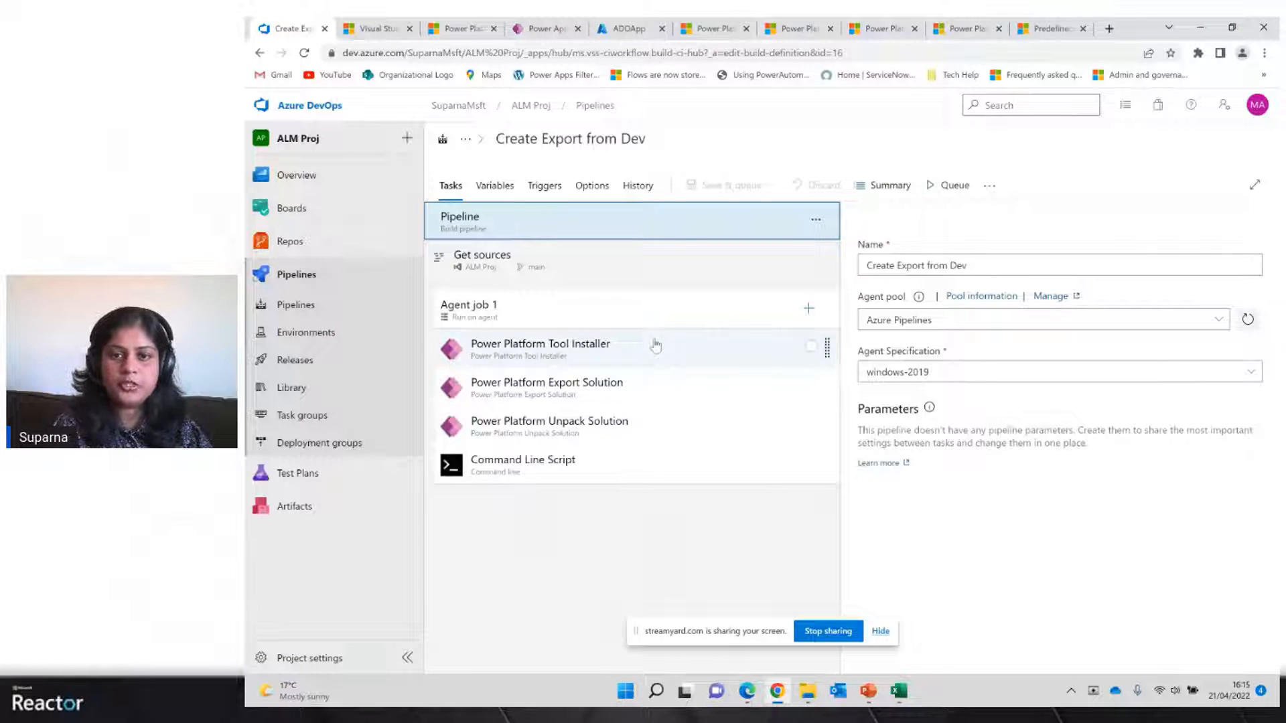
{"action": "left_click", "coordinate": [494, 321]}
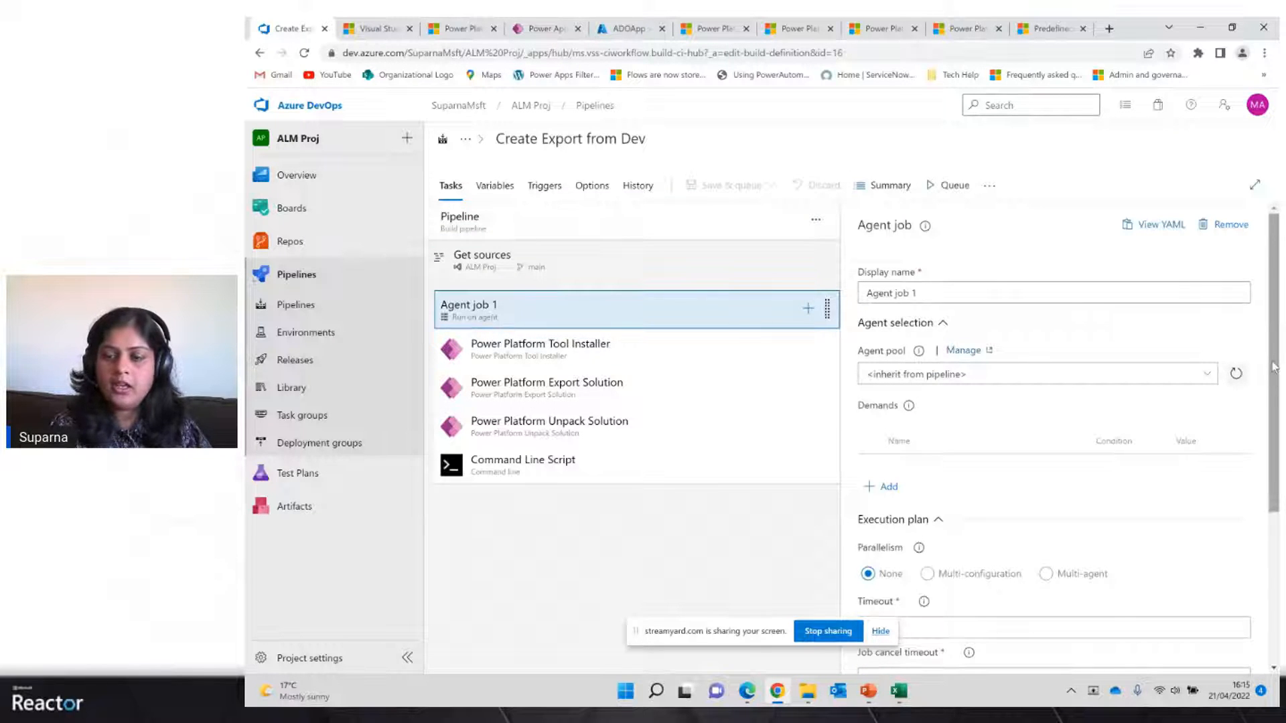
{"action": "scroll", "coordinate": [1272, 367], "scroll_direction": "down", "scroll_amount": 4}
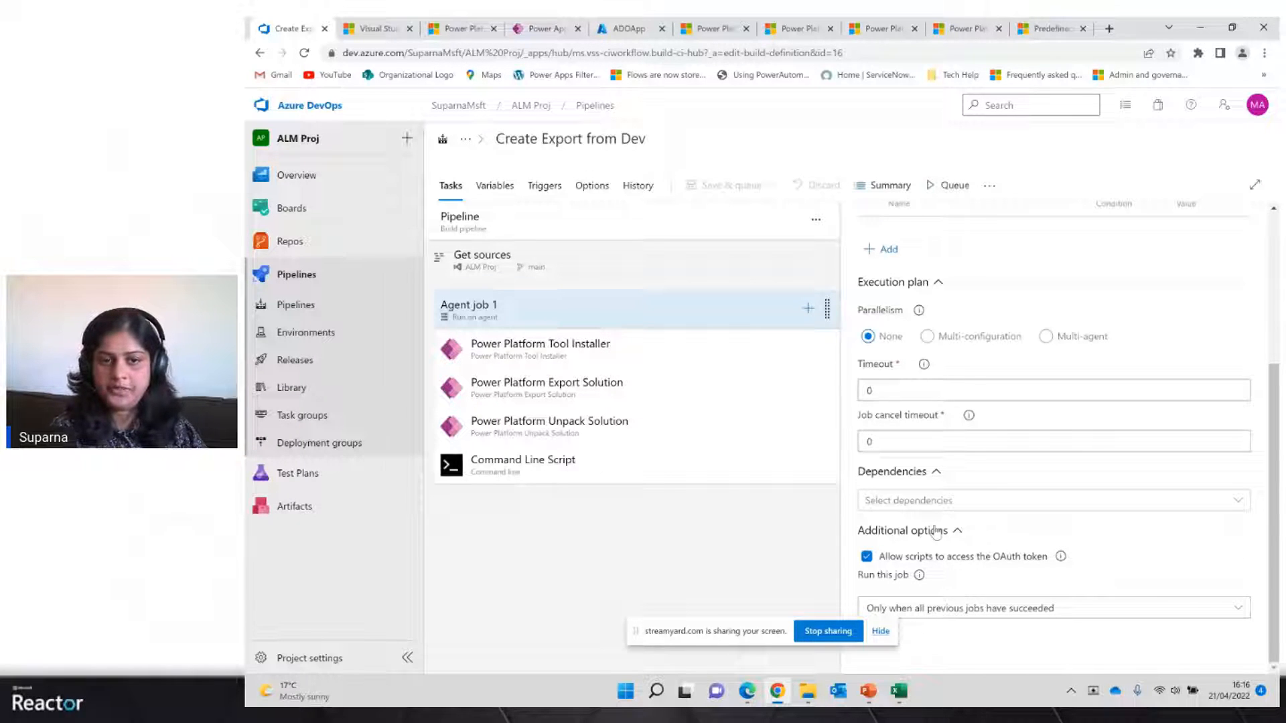
{"action": "left_click", "coordinate": [609, 354]}
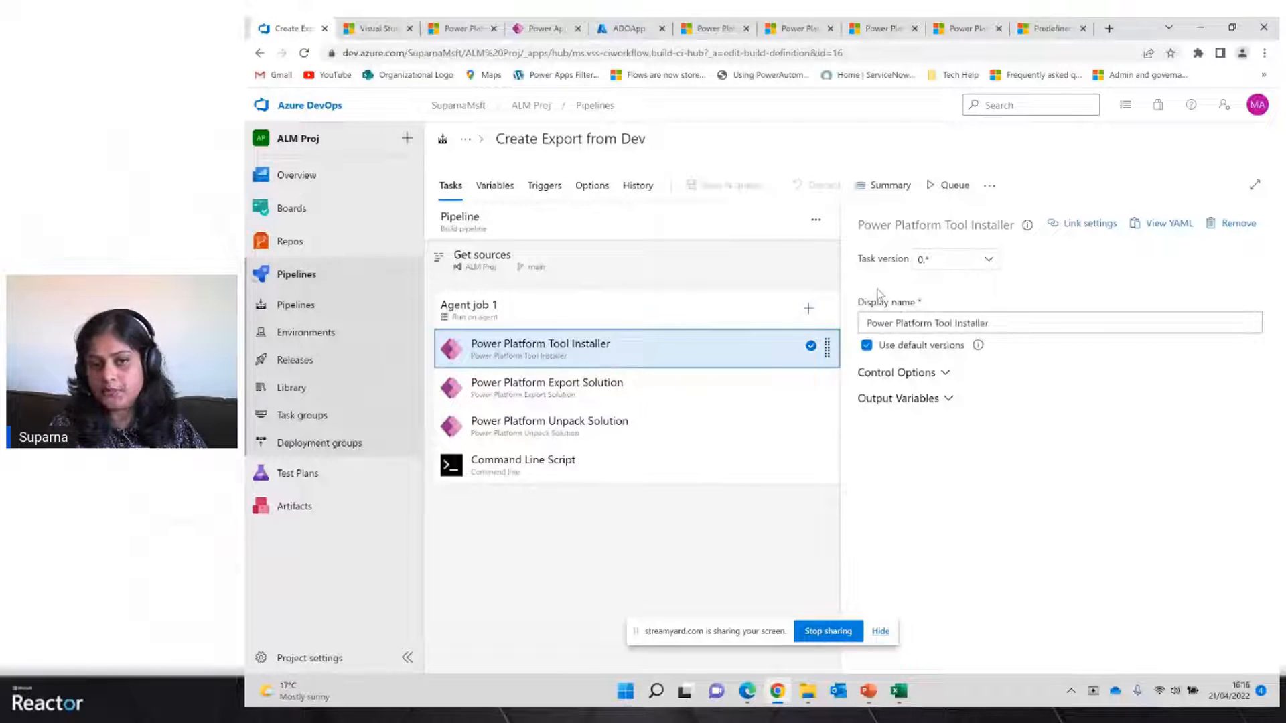
{"action": "left_click", "coordinate": [574, 400]}
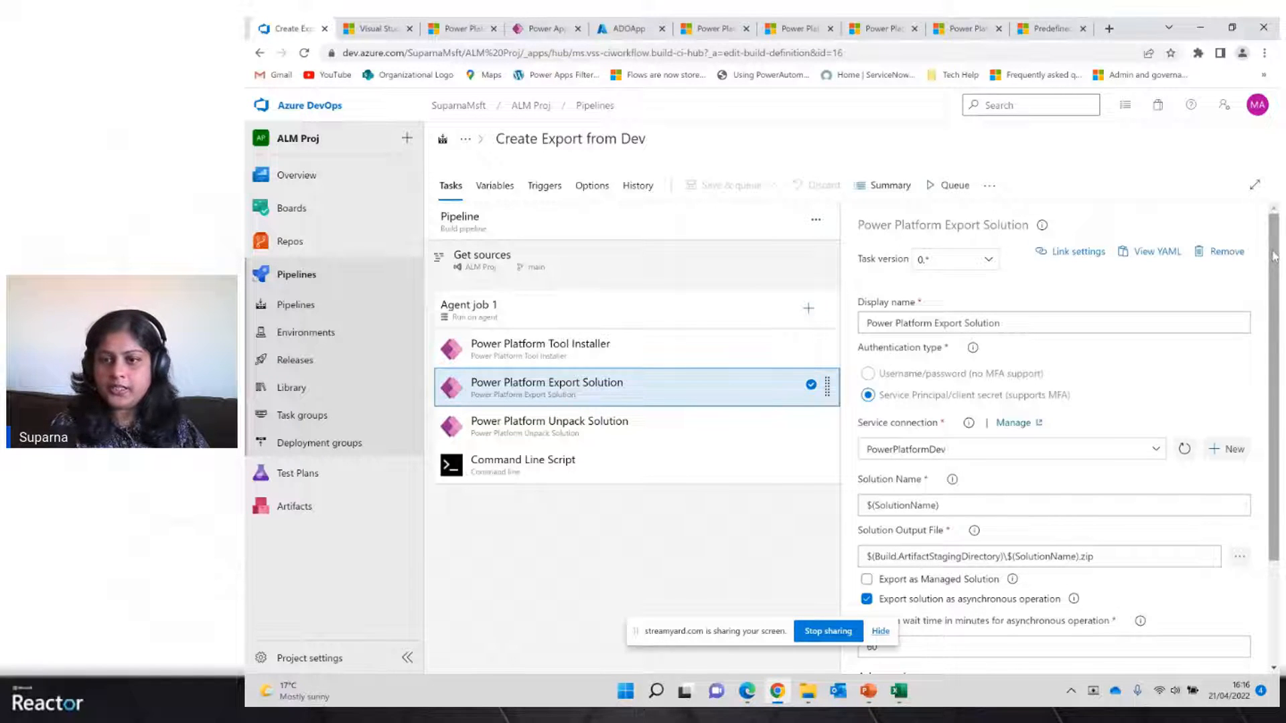
{"action": "left_click_drag", "start_coordinate": [1274, 257], "coordinate": [1274, 303]}
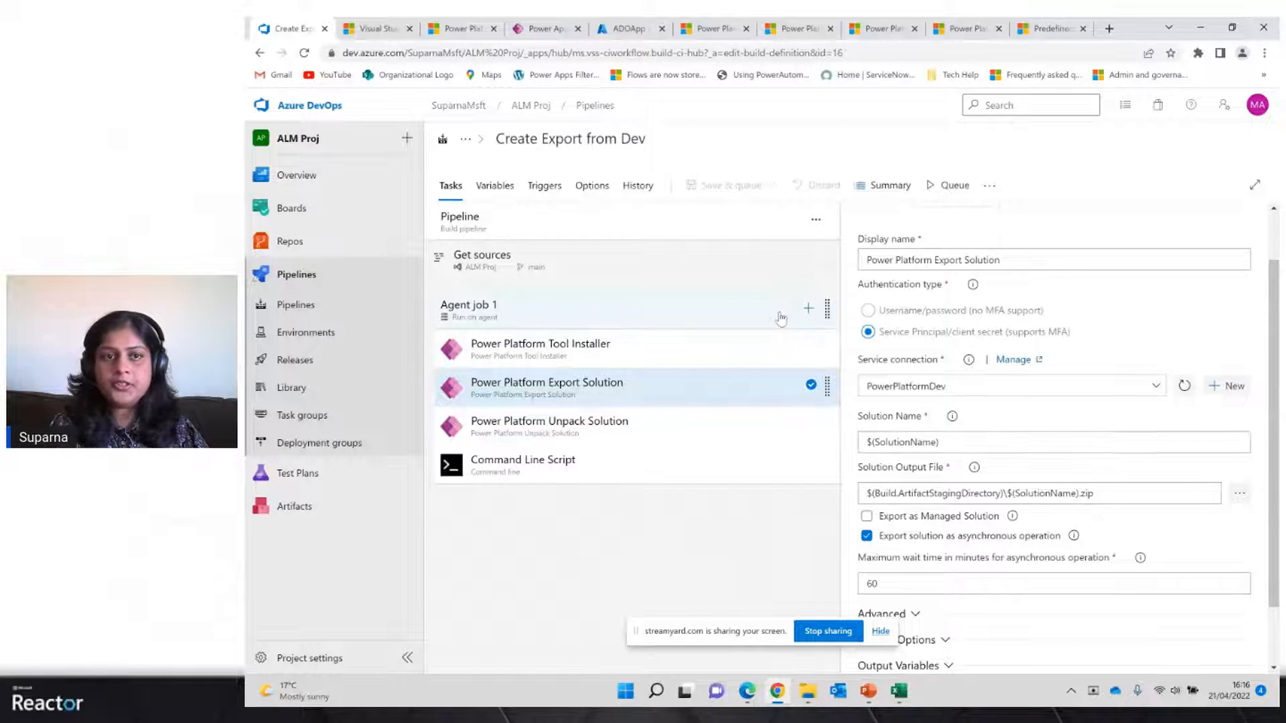
Check the Demo Azure Dev Ops Solution's unique name in the Power Apps solutions list, then return to the pipeline
{"action": "left_click", "coordinate": [534, 35]}
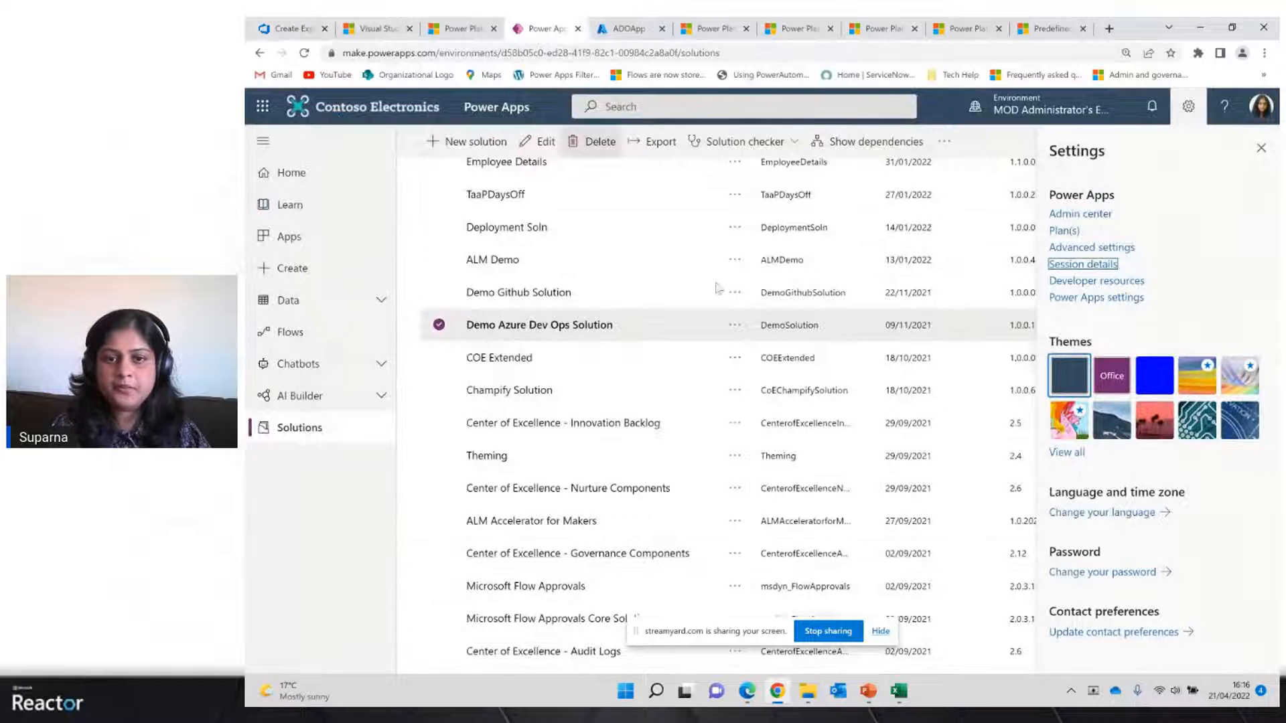
{"action": "left_click", "coordinate": [1261, 148]}
{"action": "left_click_drag", "start_coordinate": [1274, 379], "coordinate": [1263, 246]}
{"action": "scroll", "coordinate": [938, 301], "scroll_direction": "down", "scroll_amount": 3}
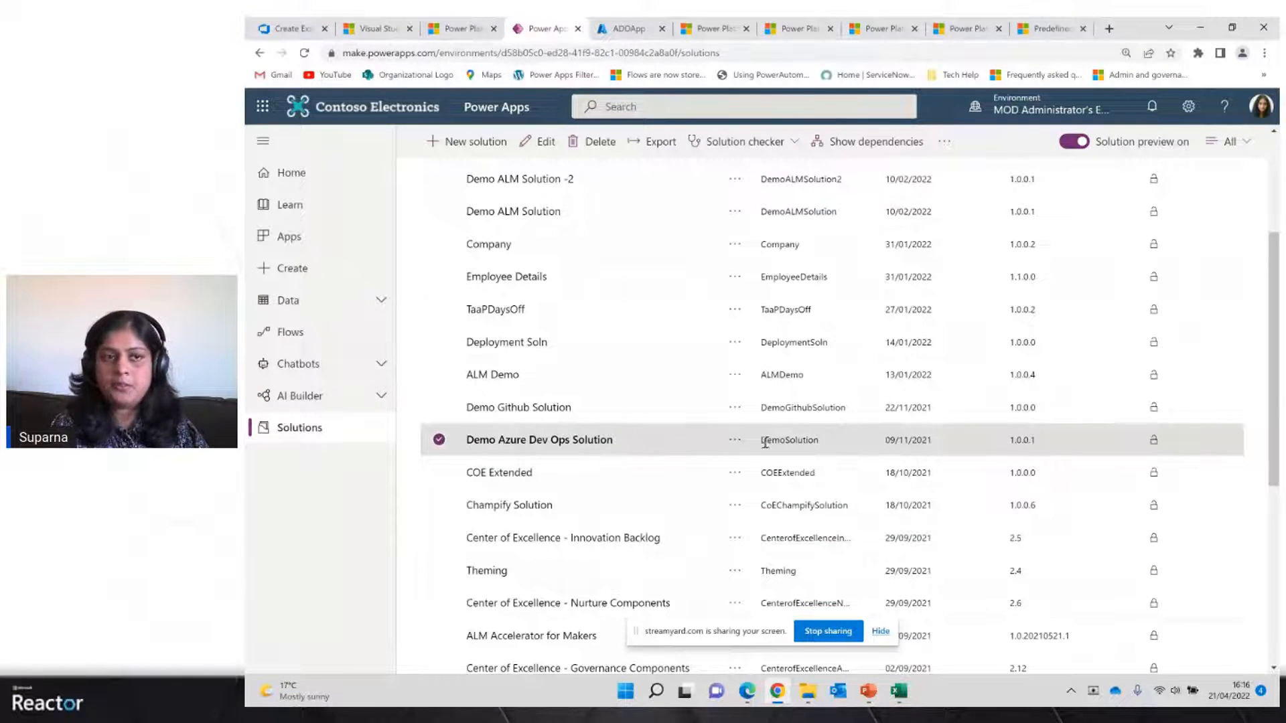
{"action": "left_click", "coordinate": [280, 30]}
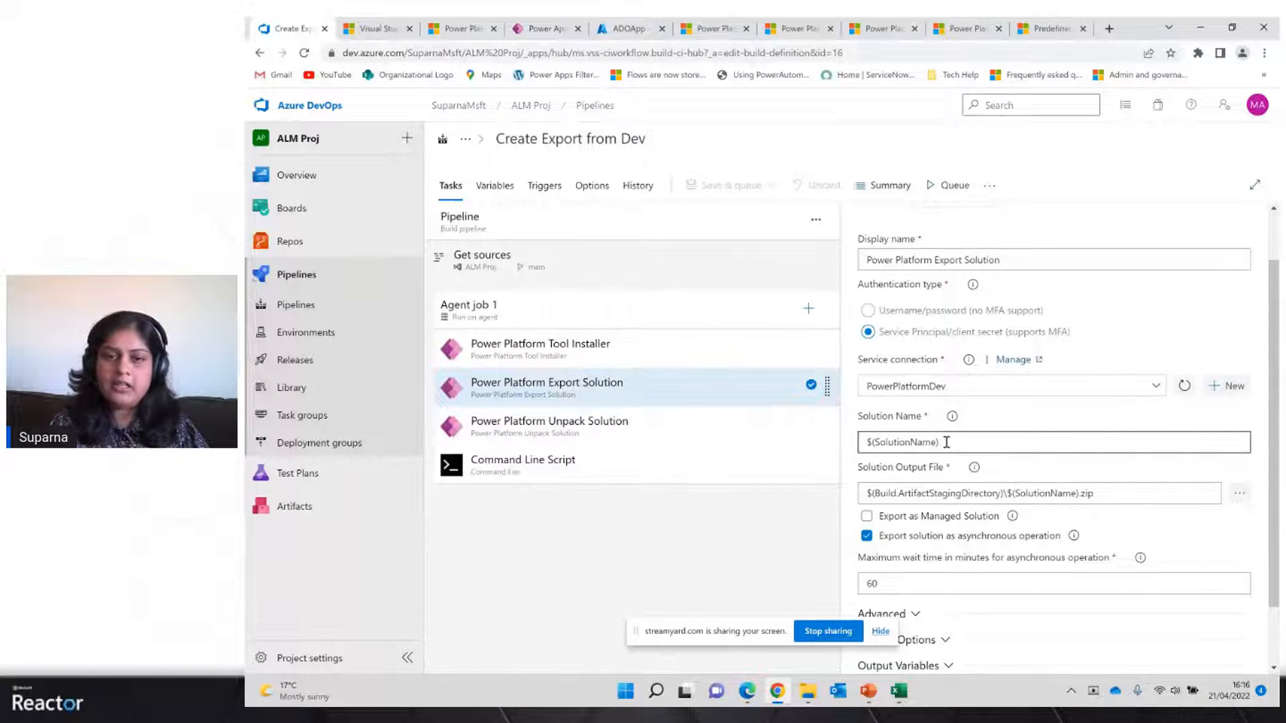
Review the SolutionName pipeline variable and the Export Solution task's output file path using the artifact staging directory
{"action": "left_click", "coordinate": [496, 188]}
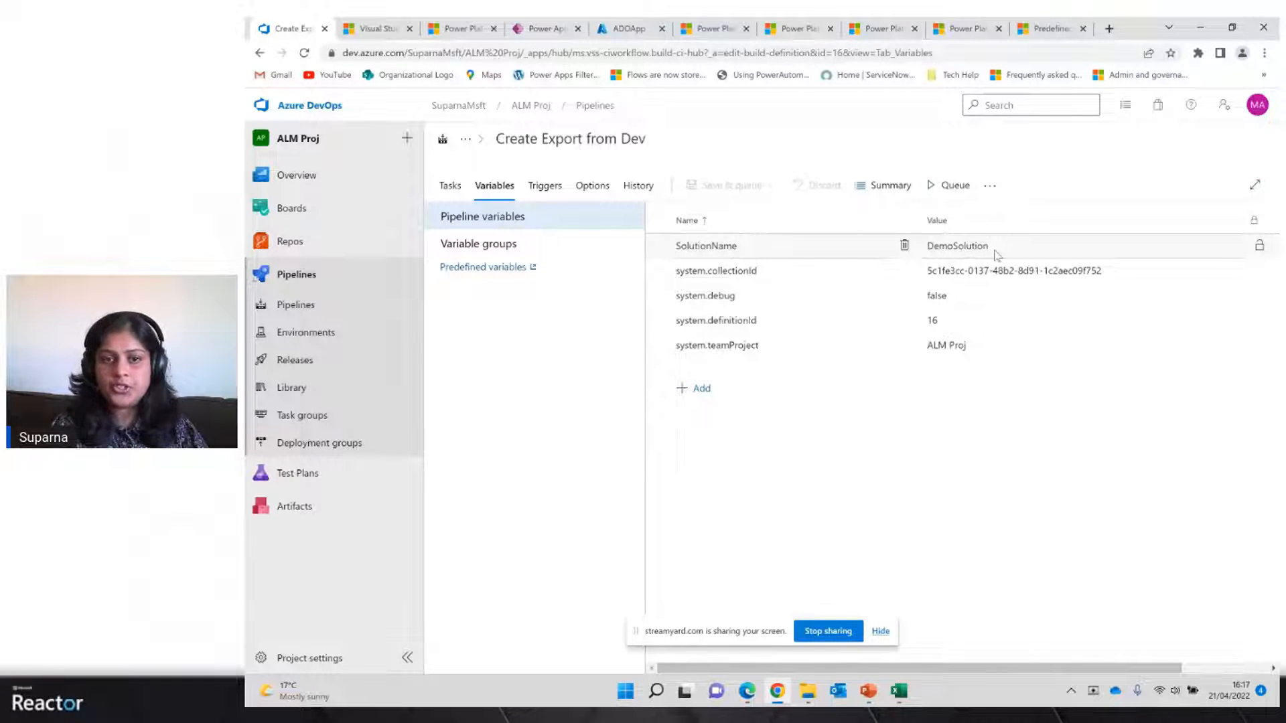
{"action": "left_click", "coordinate": [449, 187]}
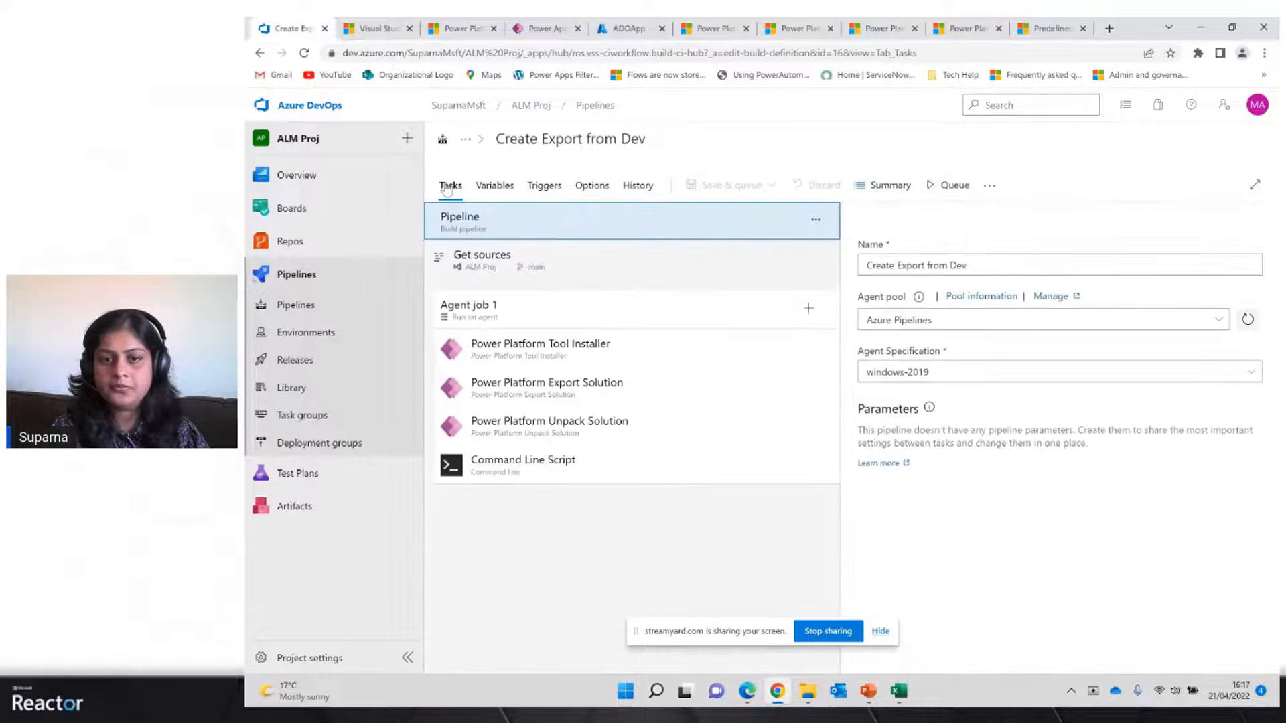
{"action": "left_click", "coordinate": [627, 386]}
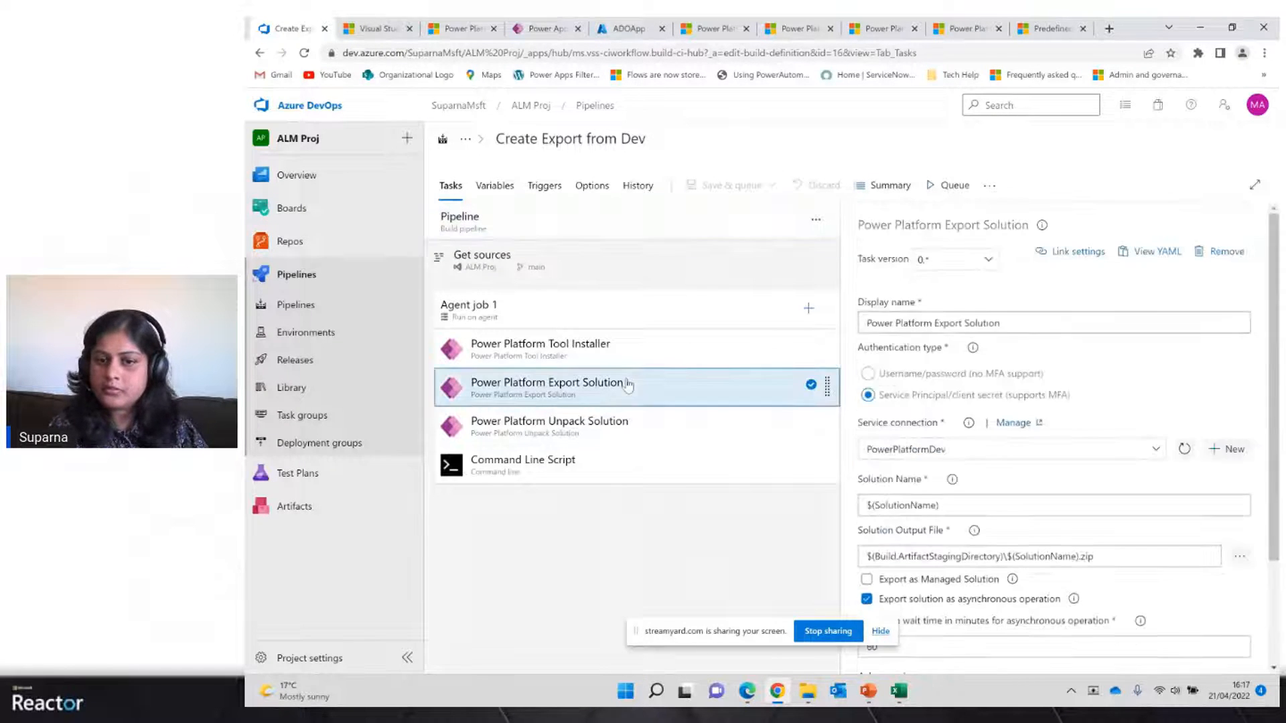
{"action": "scroll", "coordinate": [1275, 292], "scroll_direction": "down", "scroll_amount": 3}
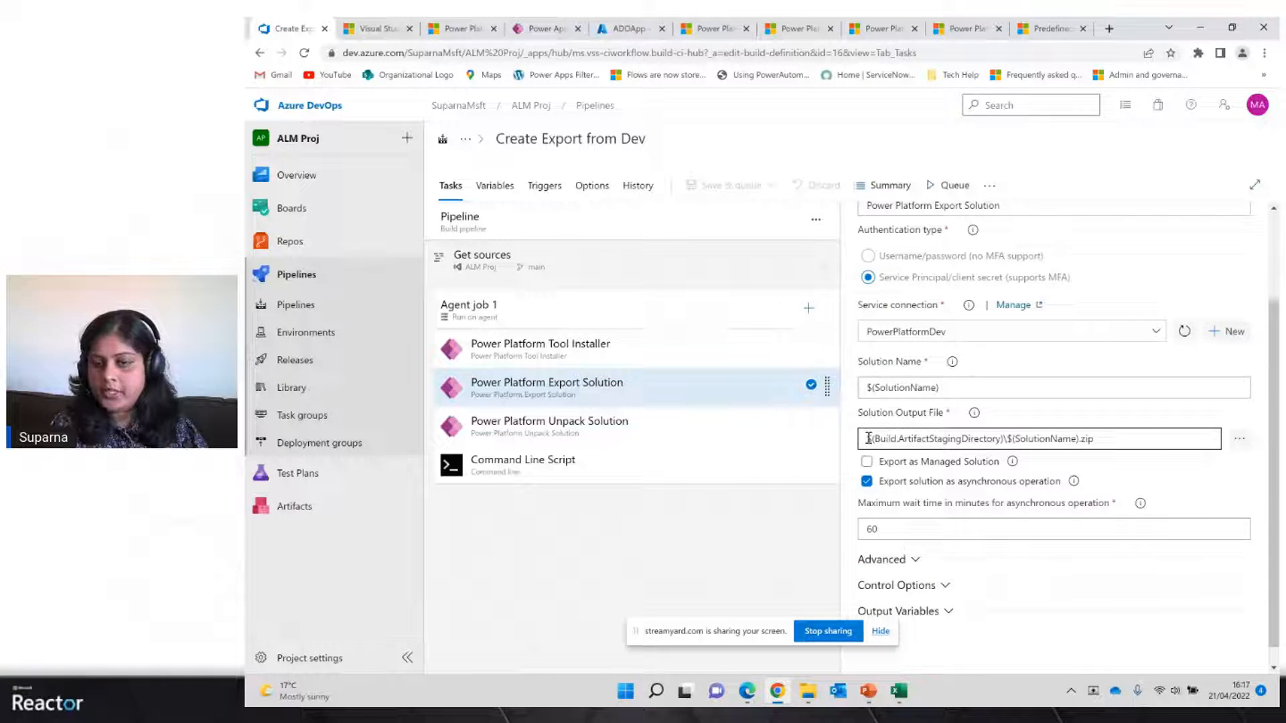
{"action": "left_click_drag", "start_coordinate": [879, 437], "coordinate": [999, 447]}
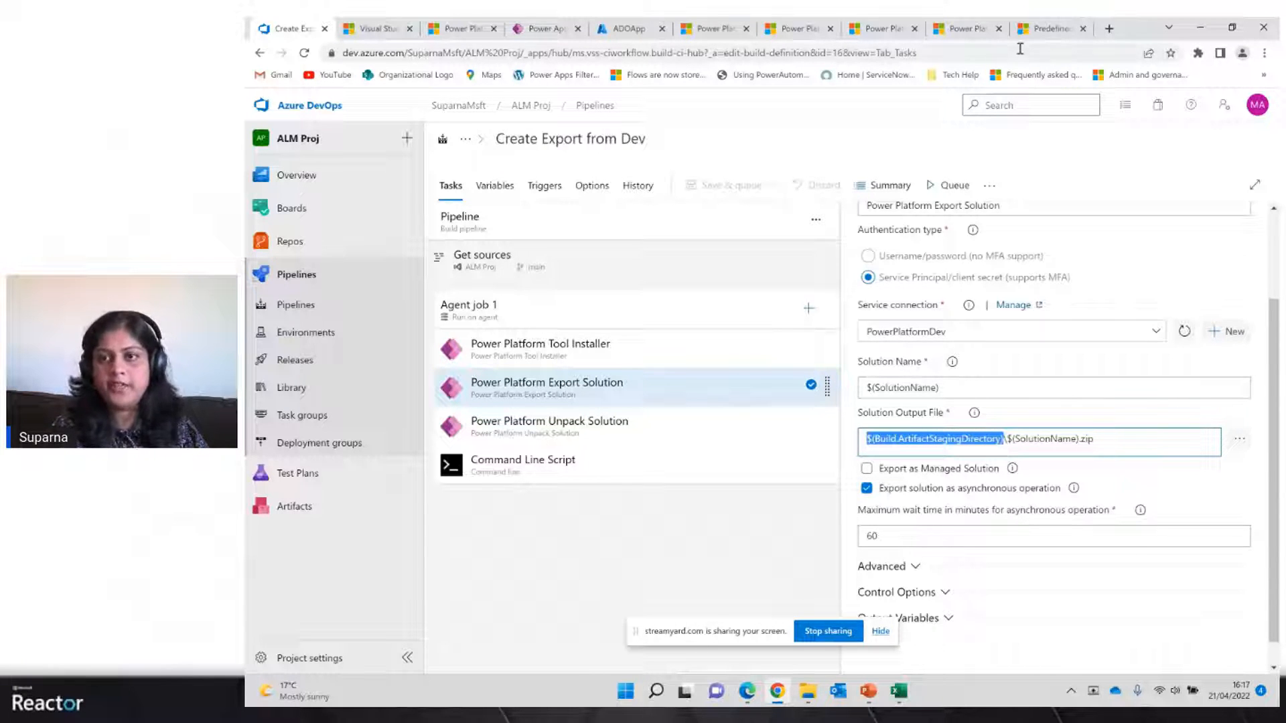
Look up Build.ArtifactStagingDirectory in the predefined variables documentation and compare it with the task's output path
{"action": "left_click", "coordinate": [1043, 30]}
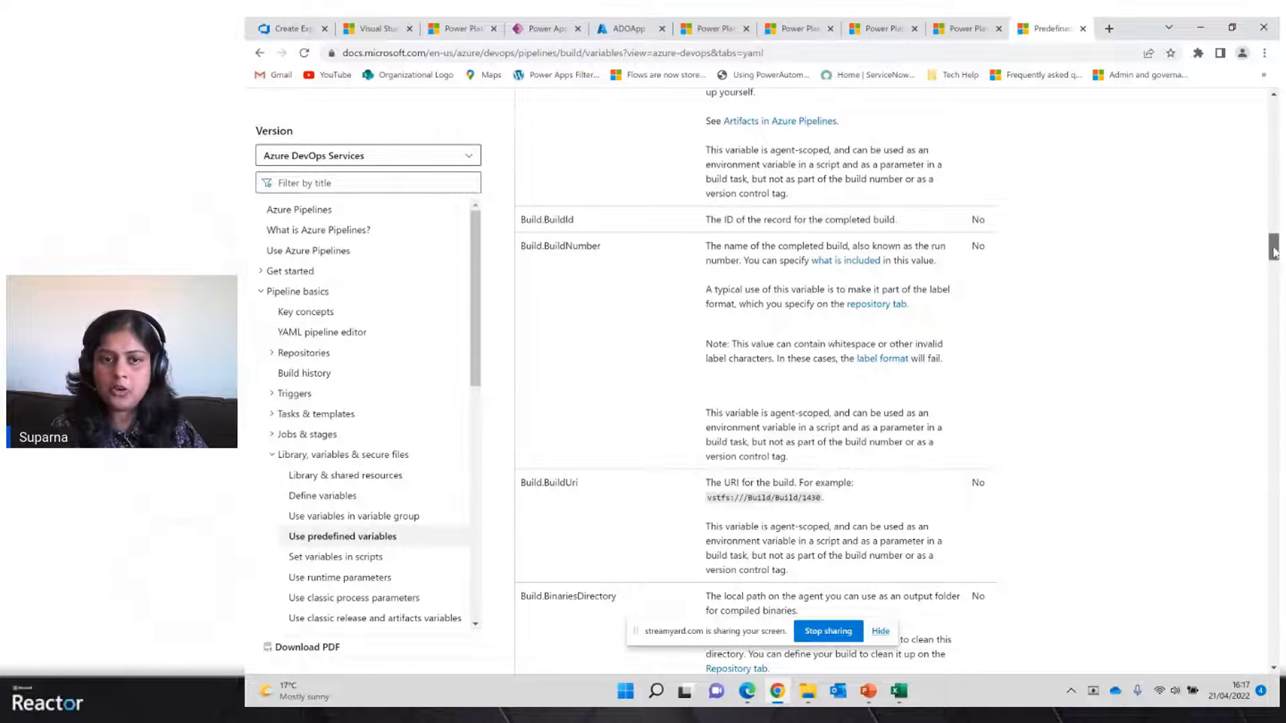
{"action": "left_click_drag", "start_coordinate": [1274, 252], "coordinate": [1274, 241]}
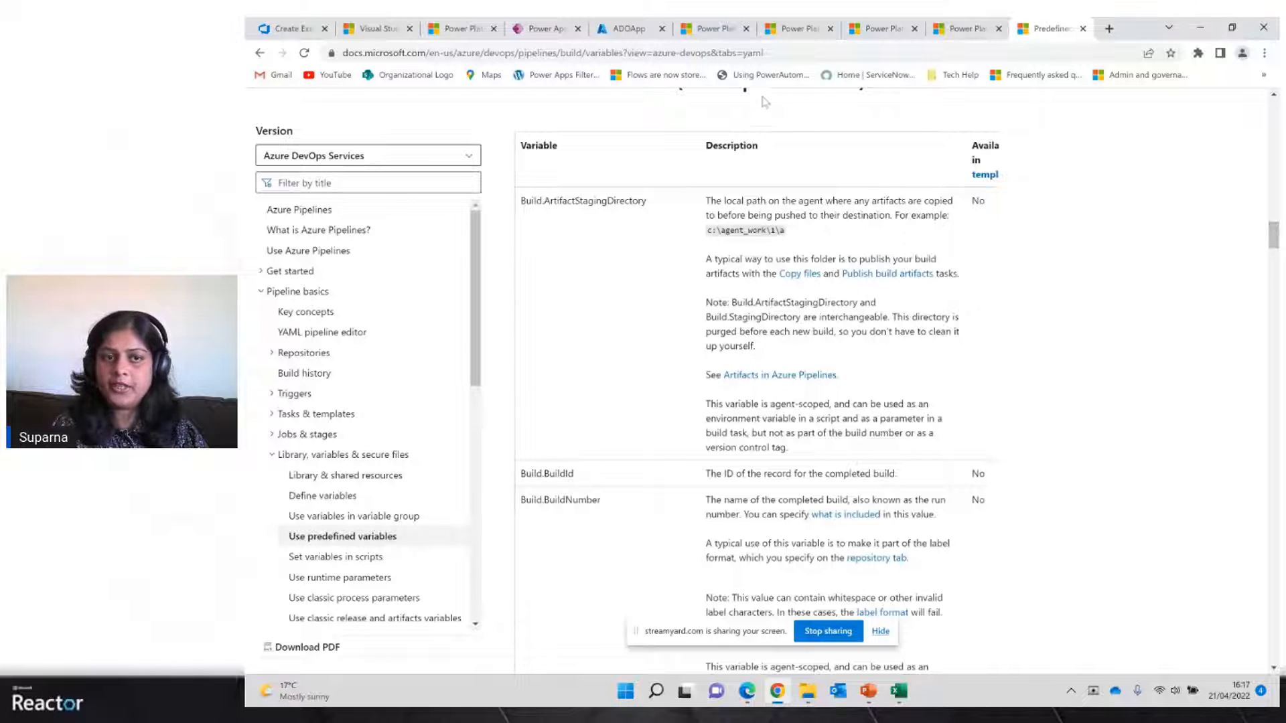
{"action": "left_click", "coordinate": [292, 32]}
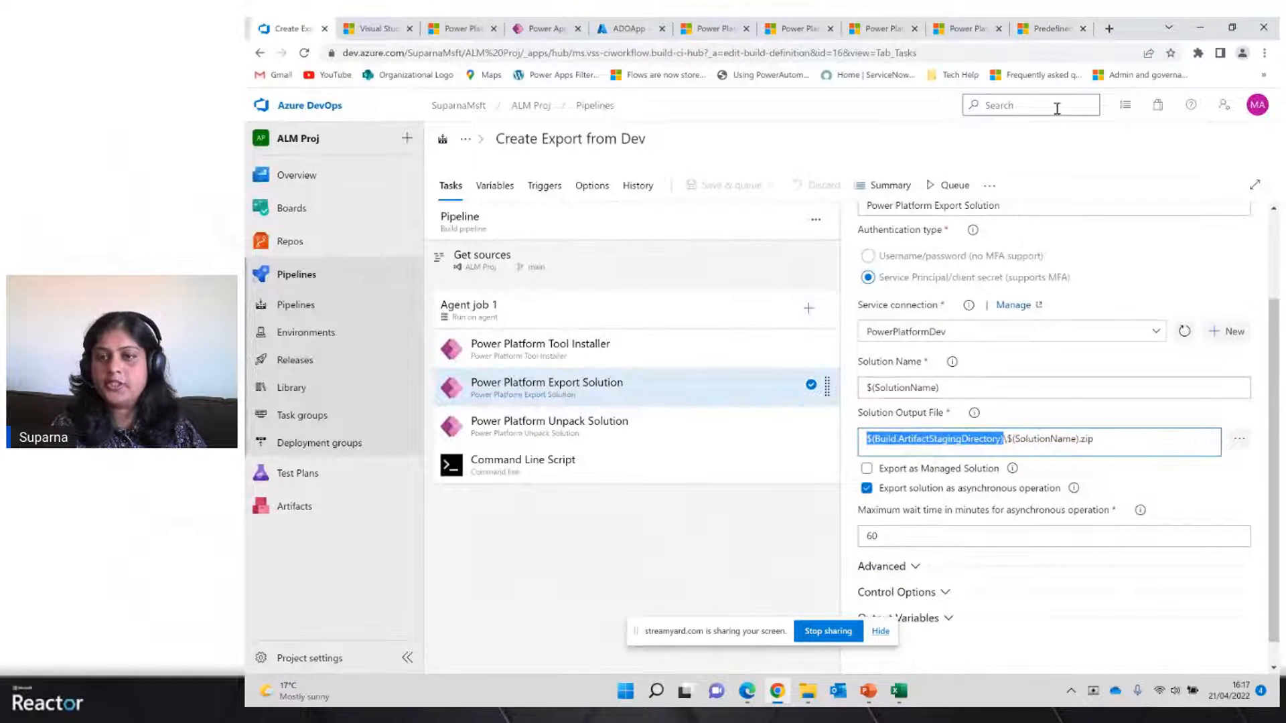
{"action": "left_click", "coordinate": [1050, 32]}
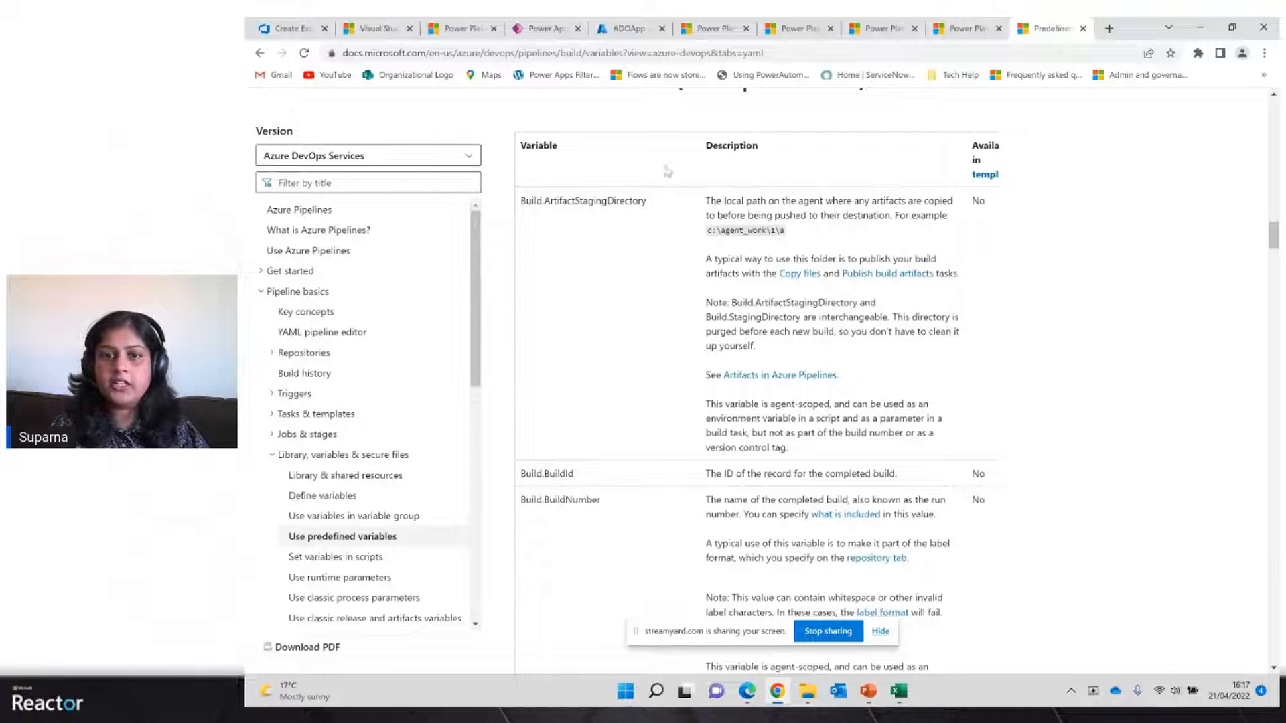
Return to the Create Export from Dev pipeline and review its Unpack Solution and Command Line Script tasks
{"action": "left_click", "coordinate": [279, 29]}
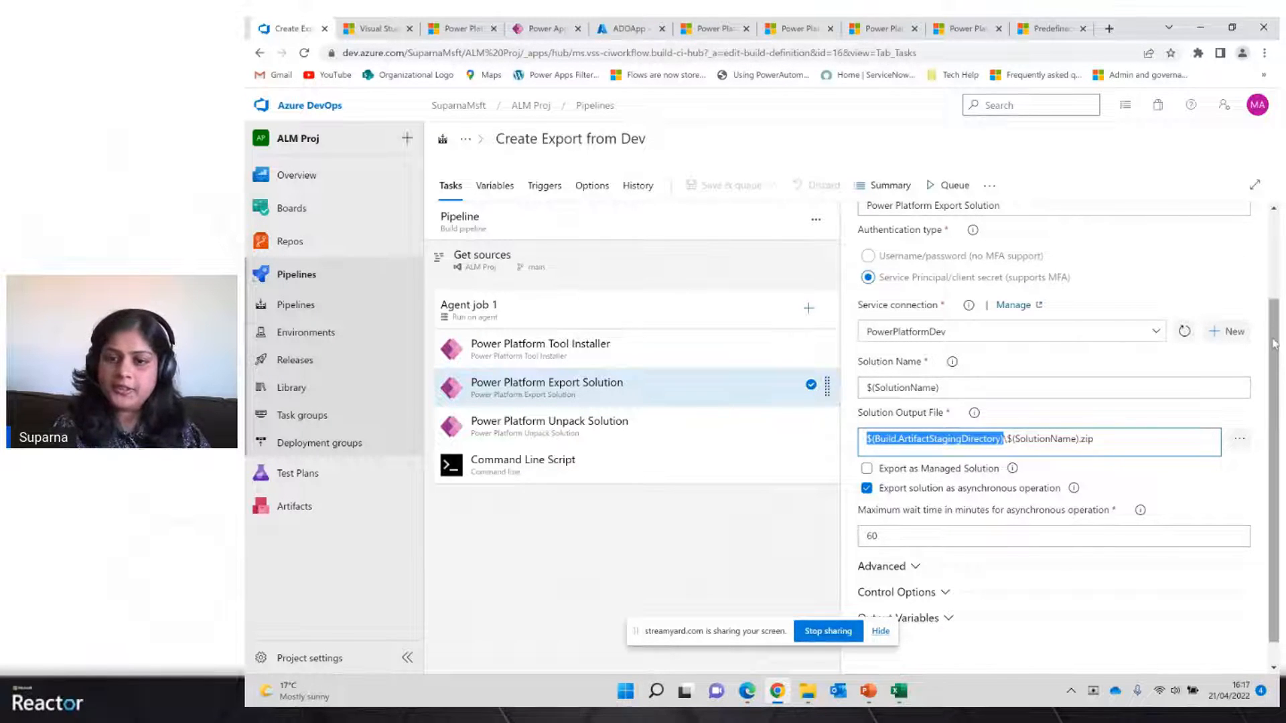
{"action": "left_click_drag", "start_coordinate": [1274, 344], "coordinate": [1274, 375]}
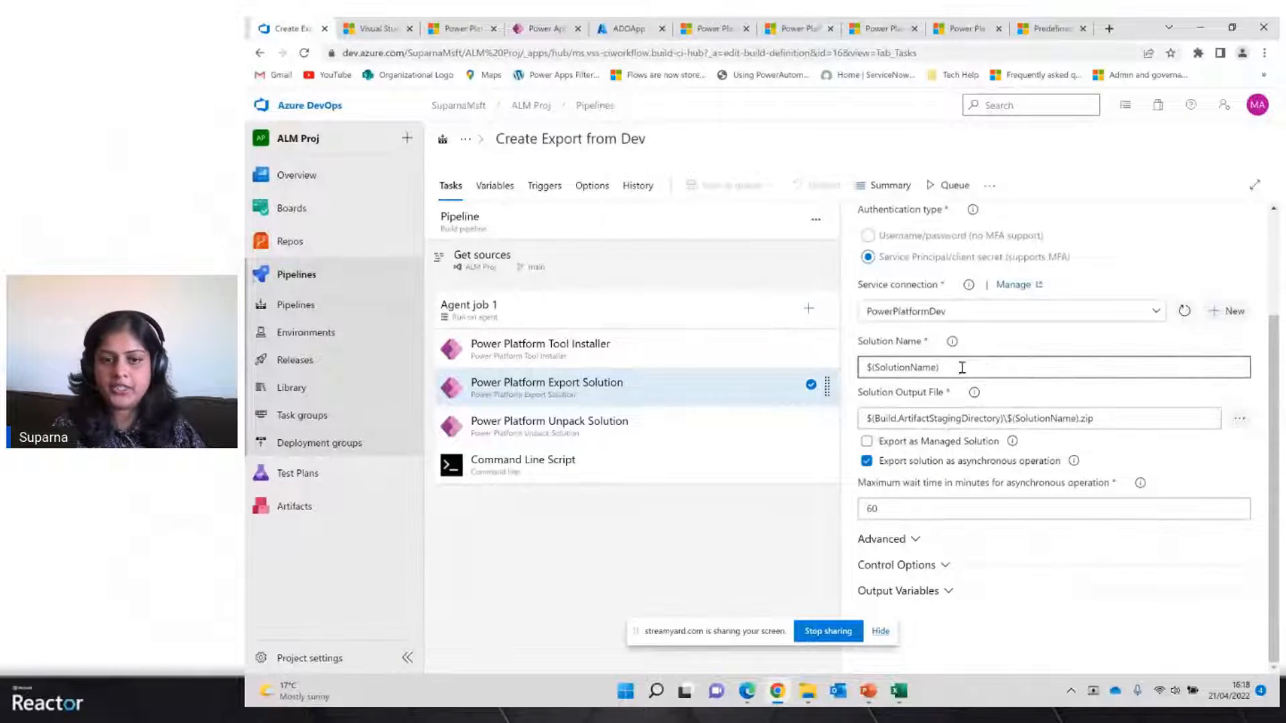
{"action": "left_click", "coordinate": [628, 428]}
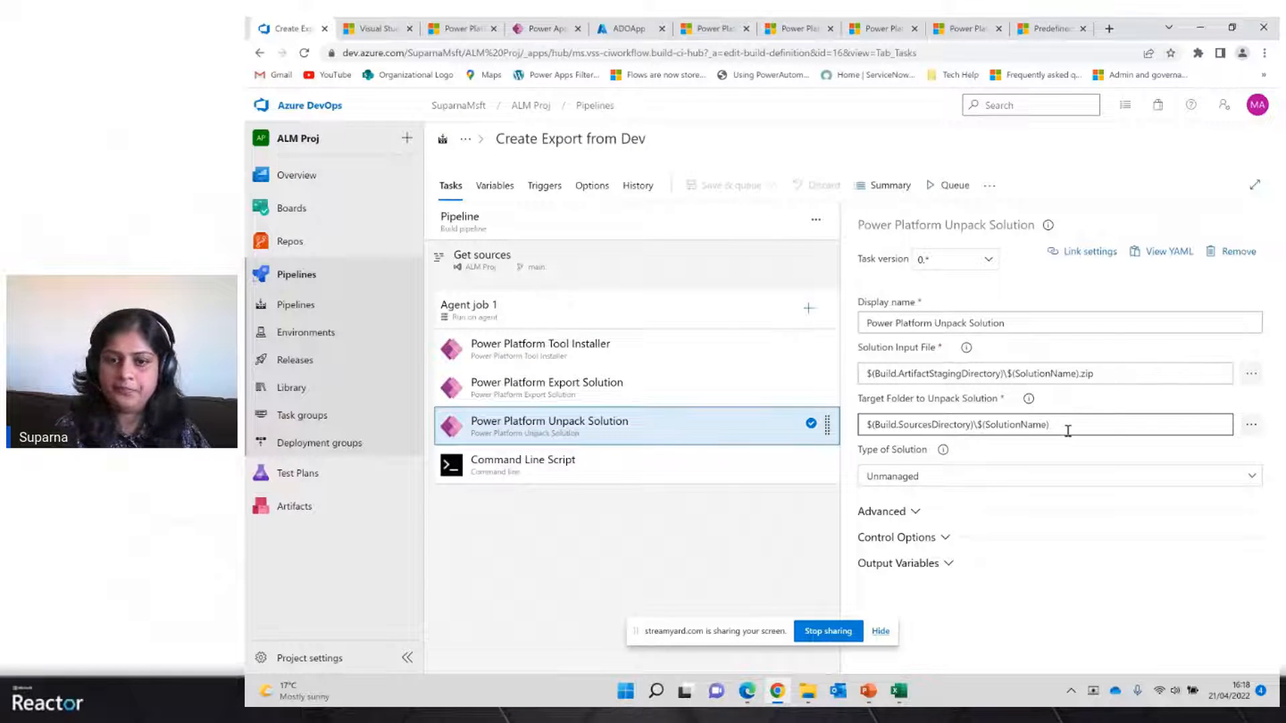
{"action": "left_click", "coordinate": [706, 471]}
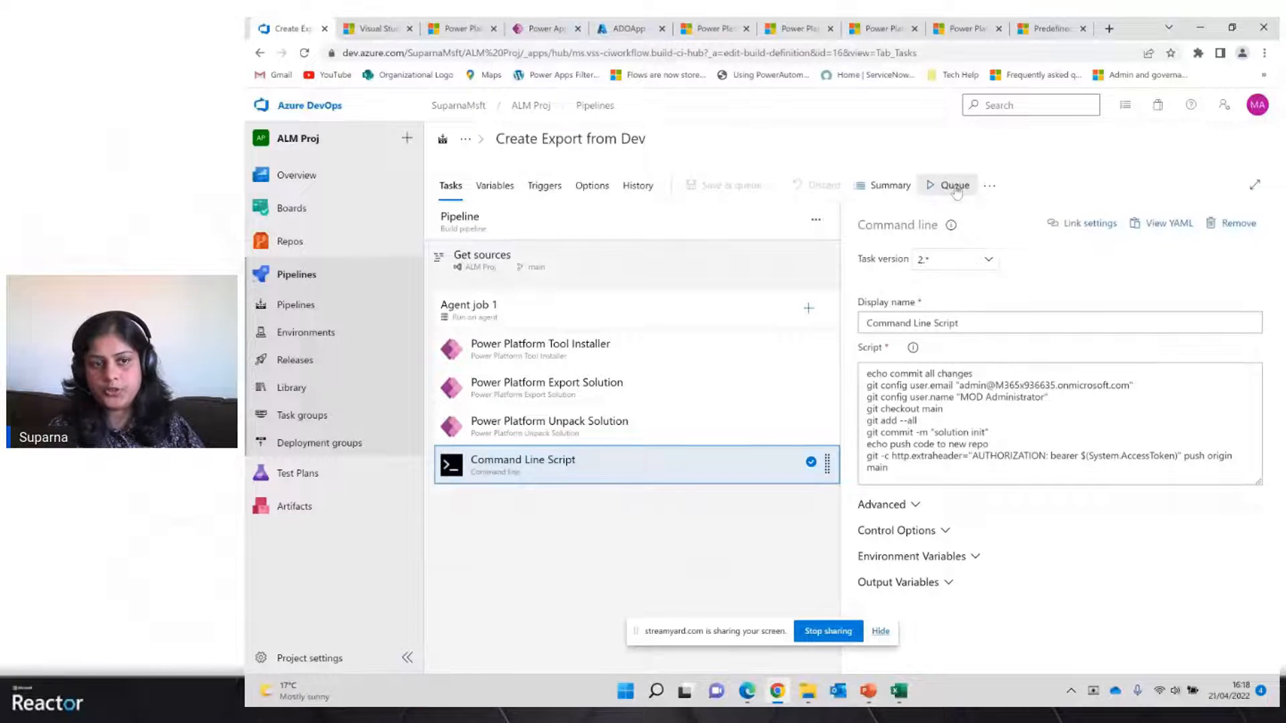
Browse the repository's DemoSolution folder, expanding CanvasApps, Entities and cr582_Cities to inspect the unpacked solution files
{"action": "mouse_move", "coordinate": [334, 249]}
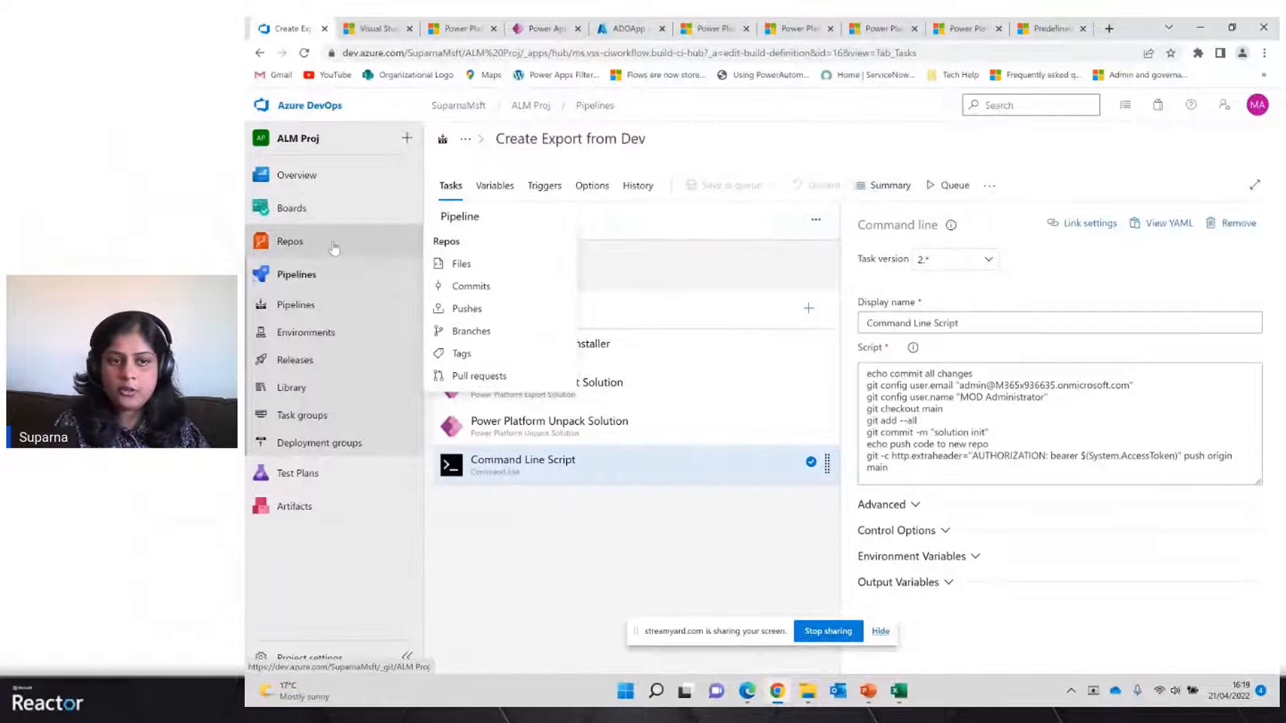
{"action": "left_click", "coordinate": [298, 247]}
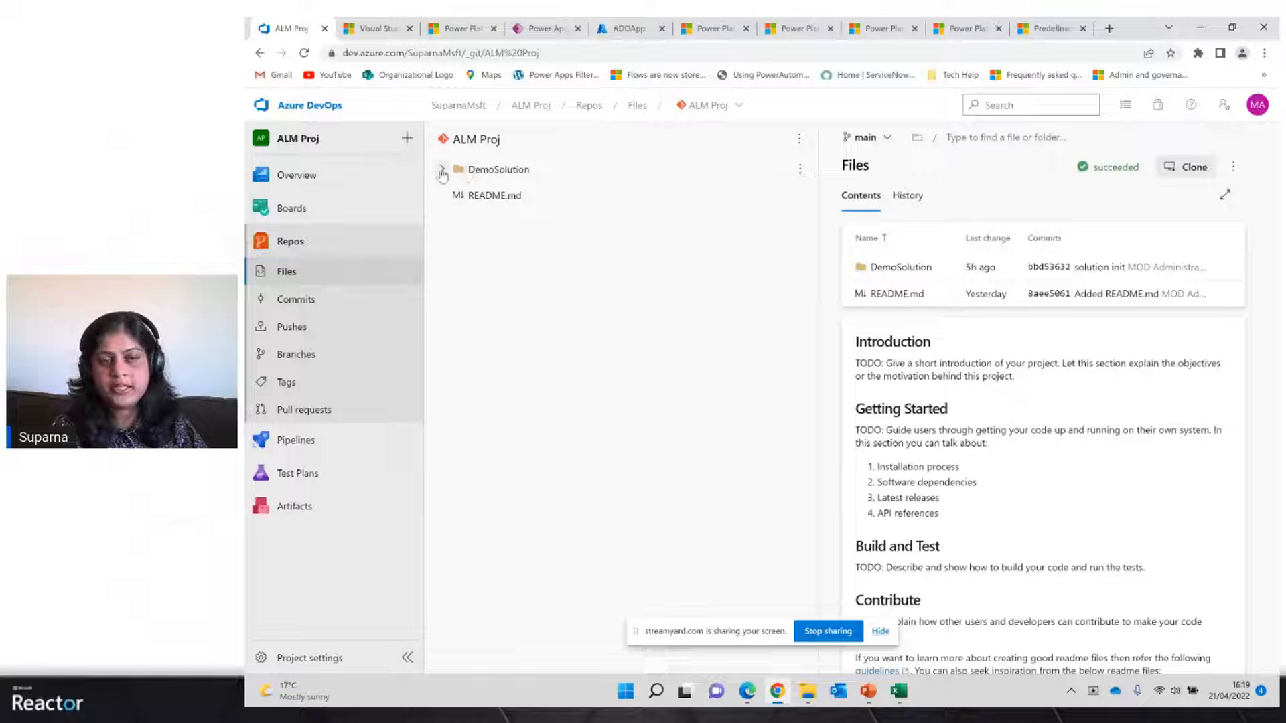
{"action": "left_click", "coordinate": [488, 174]}
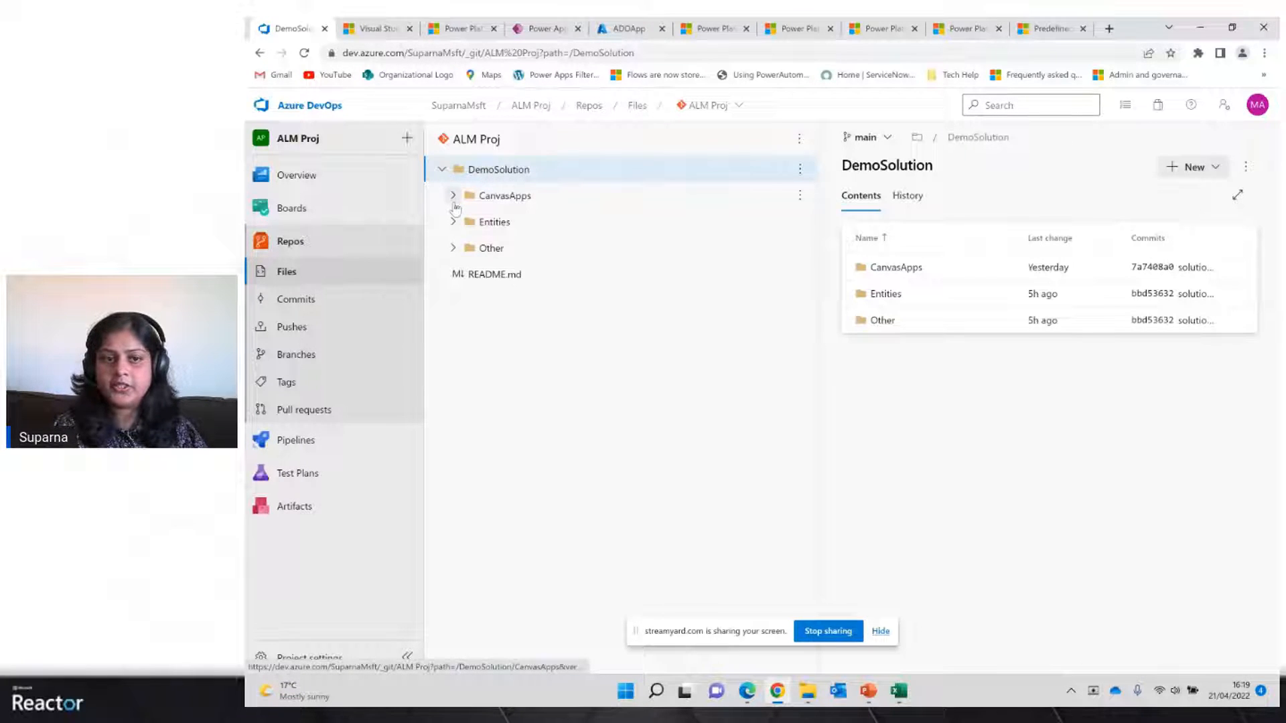
{"action": "left_click", "coordinate": [453, 196]}
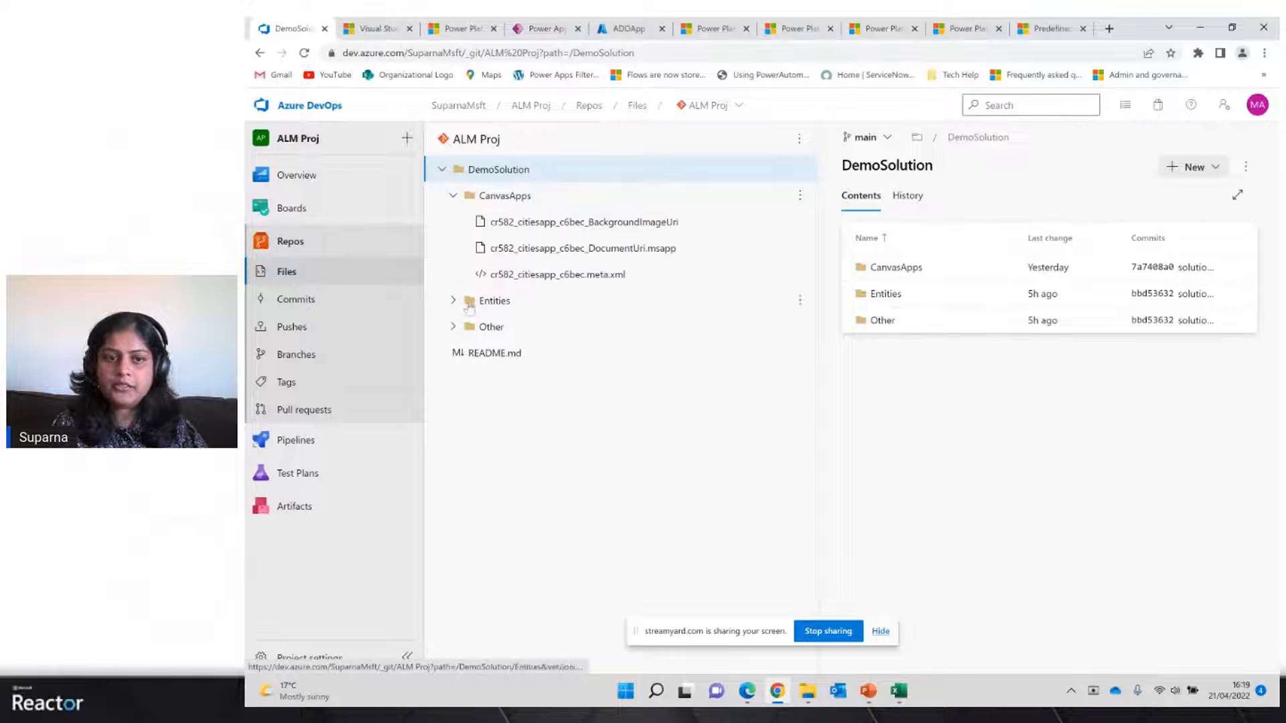
{"action": "left_click", "coordinate": [458, 301]}
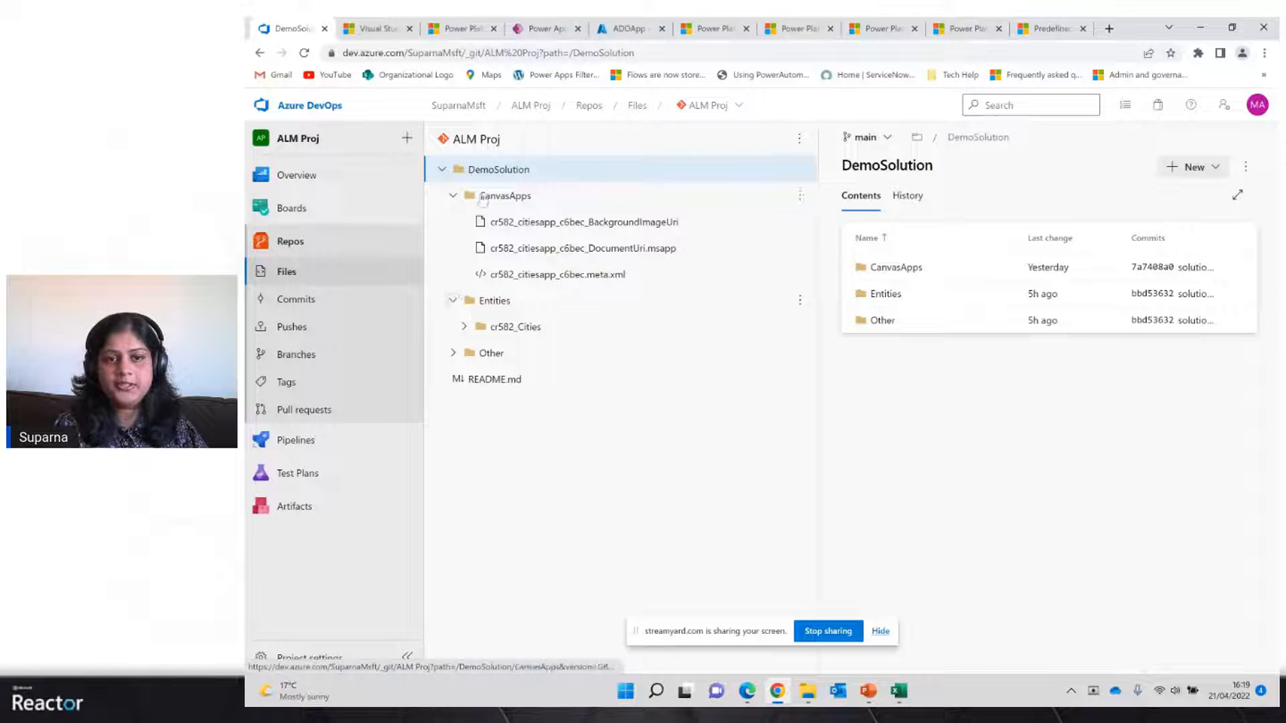
{"action": "left_click", "coordinate": [465, 327]}
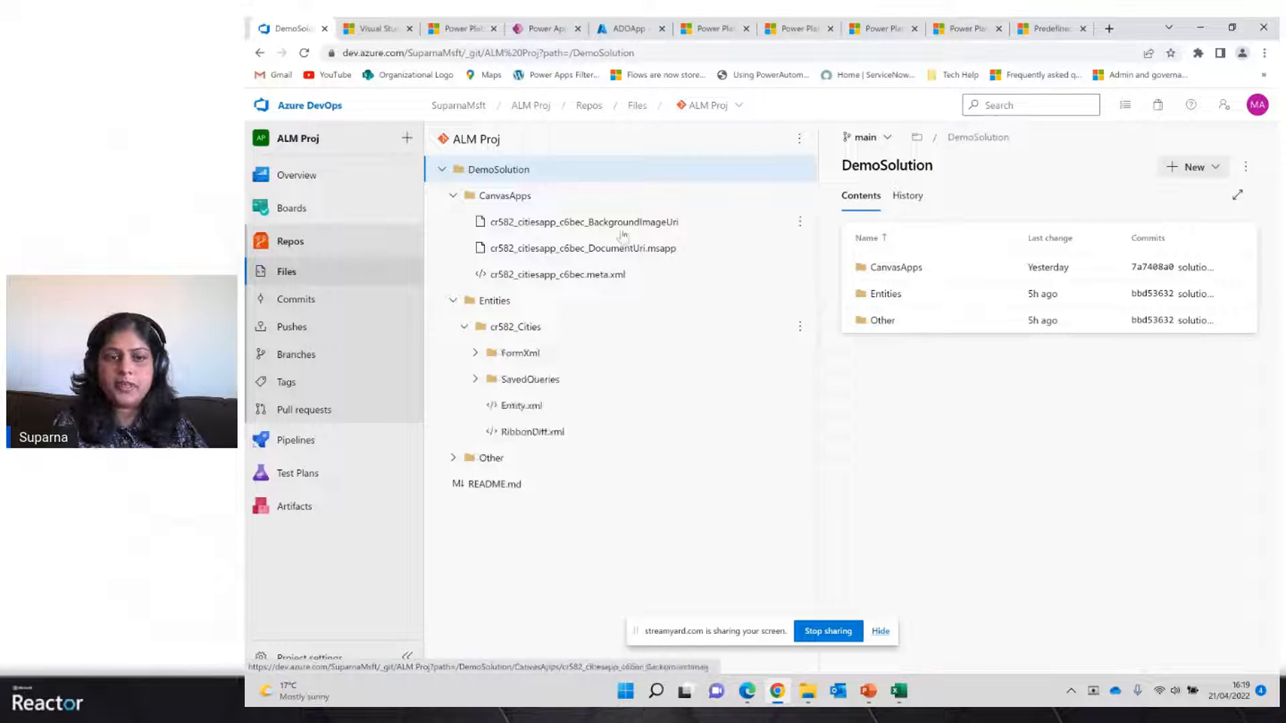
Open the Demo Azure Dev Ops Solution in Power Apps to compare its components, then return to the repository
{"action": "left_click", "coordinate": [539, 28]}
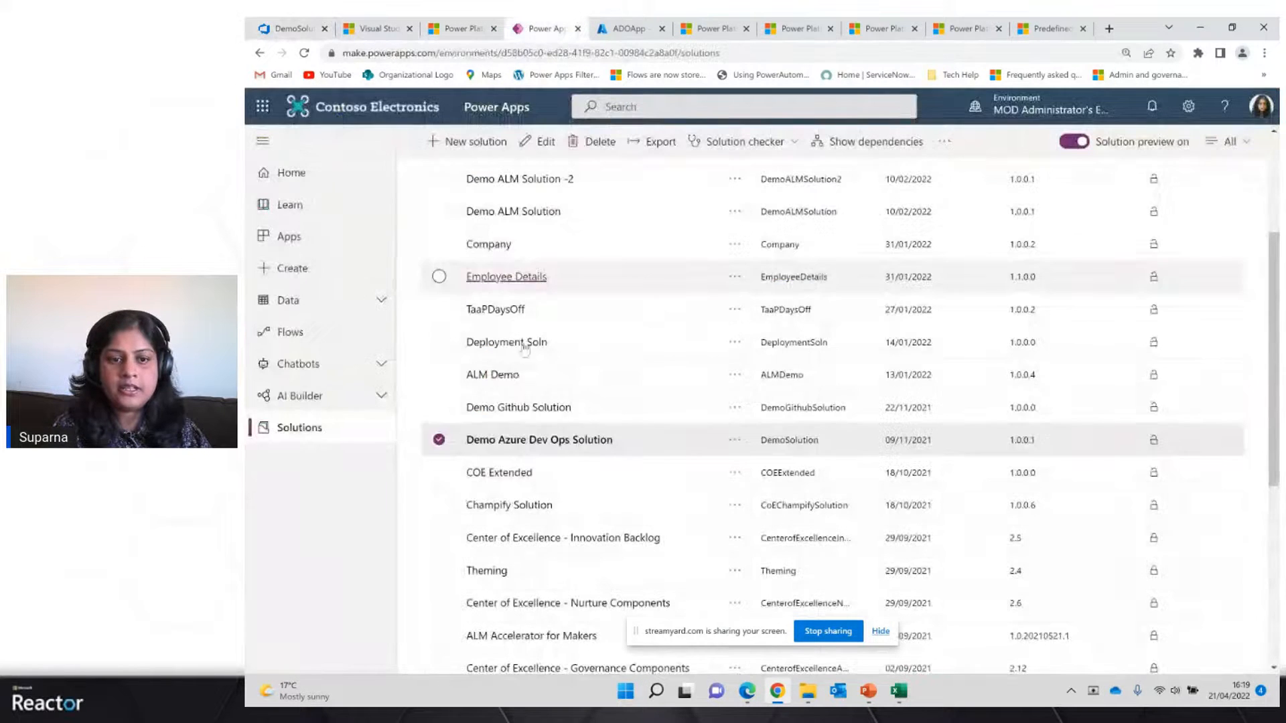
{"action": "left_click", "coordinate": [533, 446]}
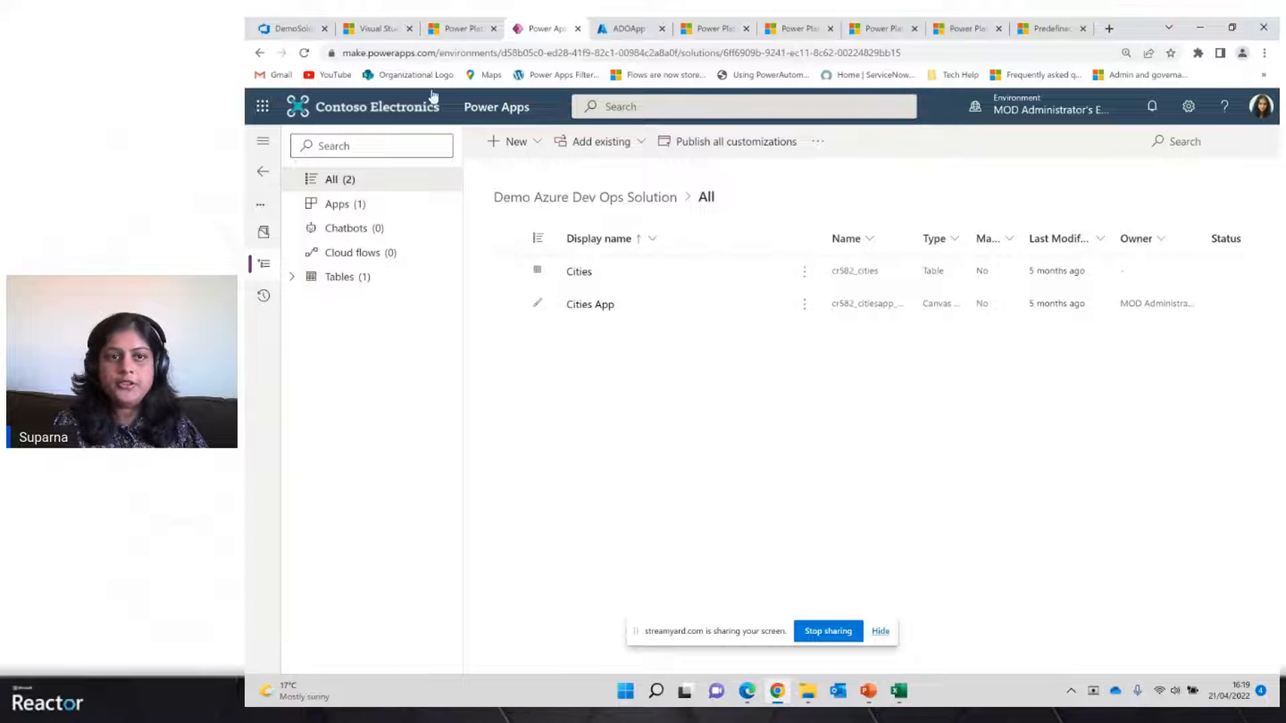
{"action": "left_click", "coordinate": [291, 29]}
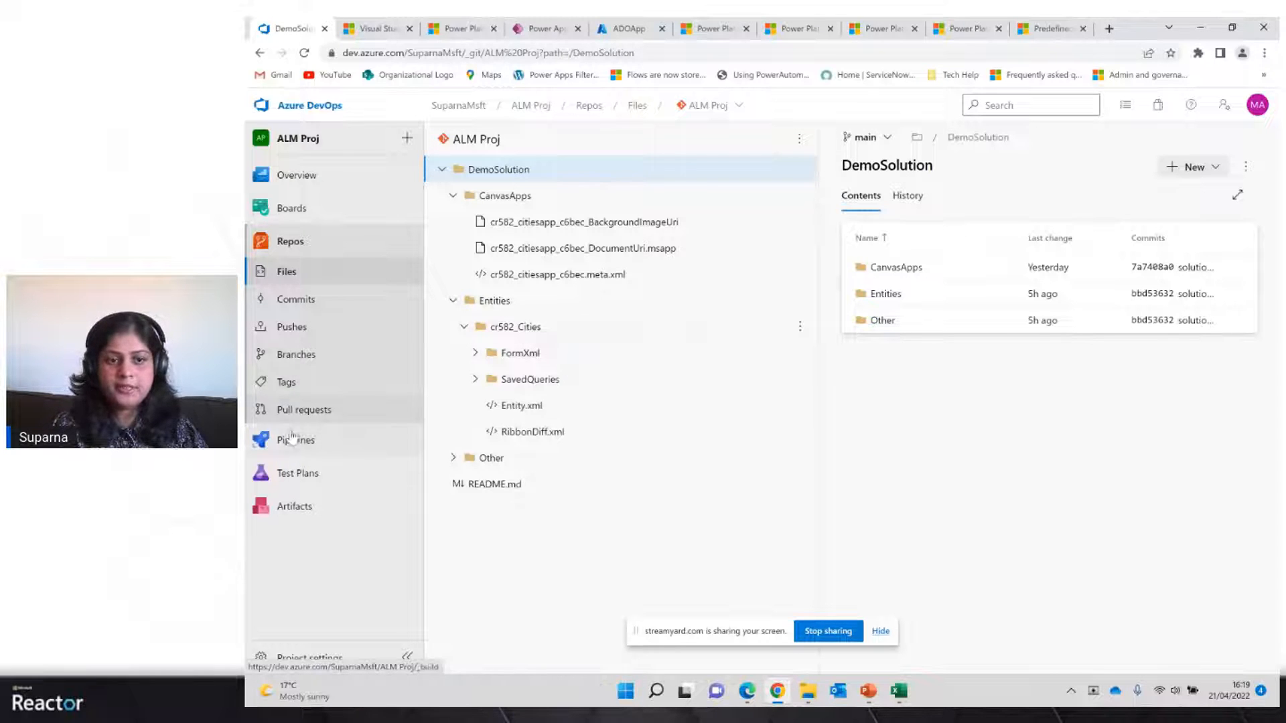
Open the Build Managed Solution pipeline from the pipelines list for editing
{"action": "mouse_move", "coordinate": [288, 447]}
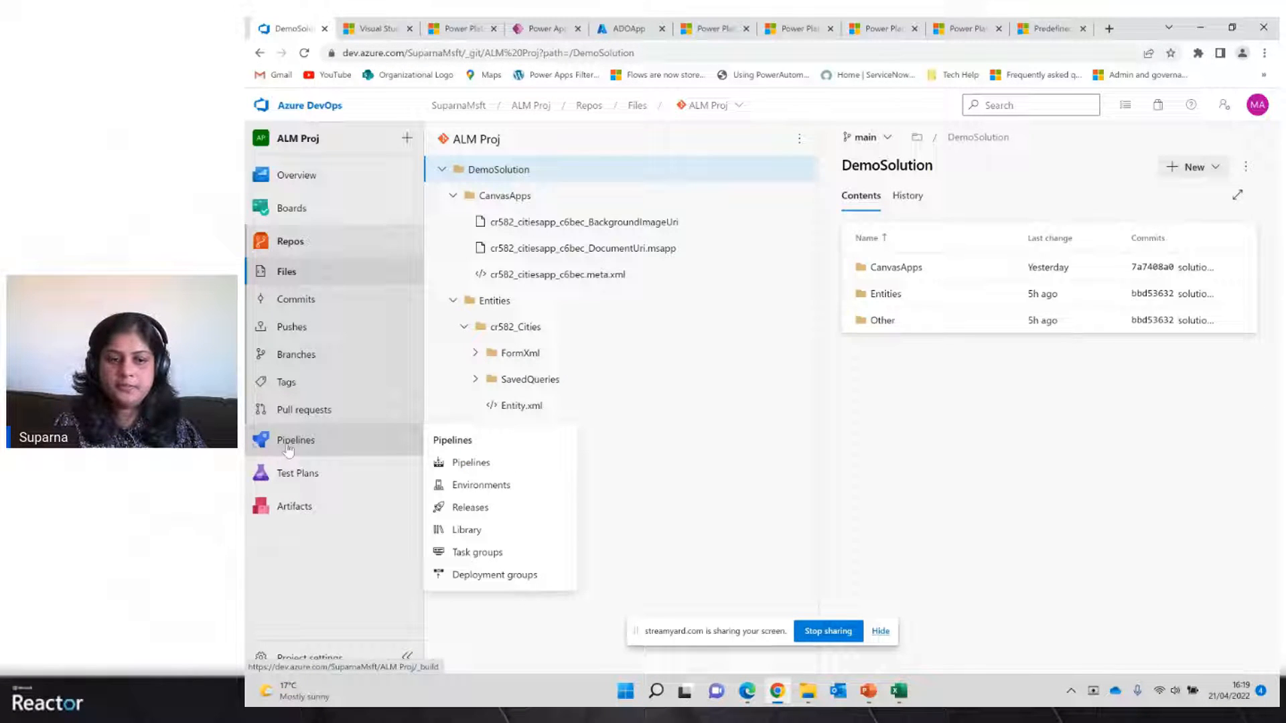
{"action": "left_click", "coordinate": [288, 447]}
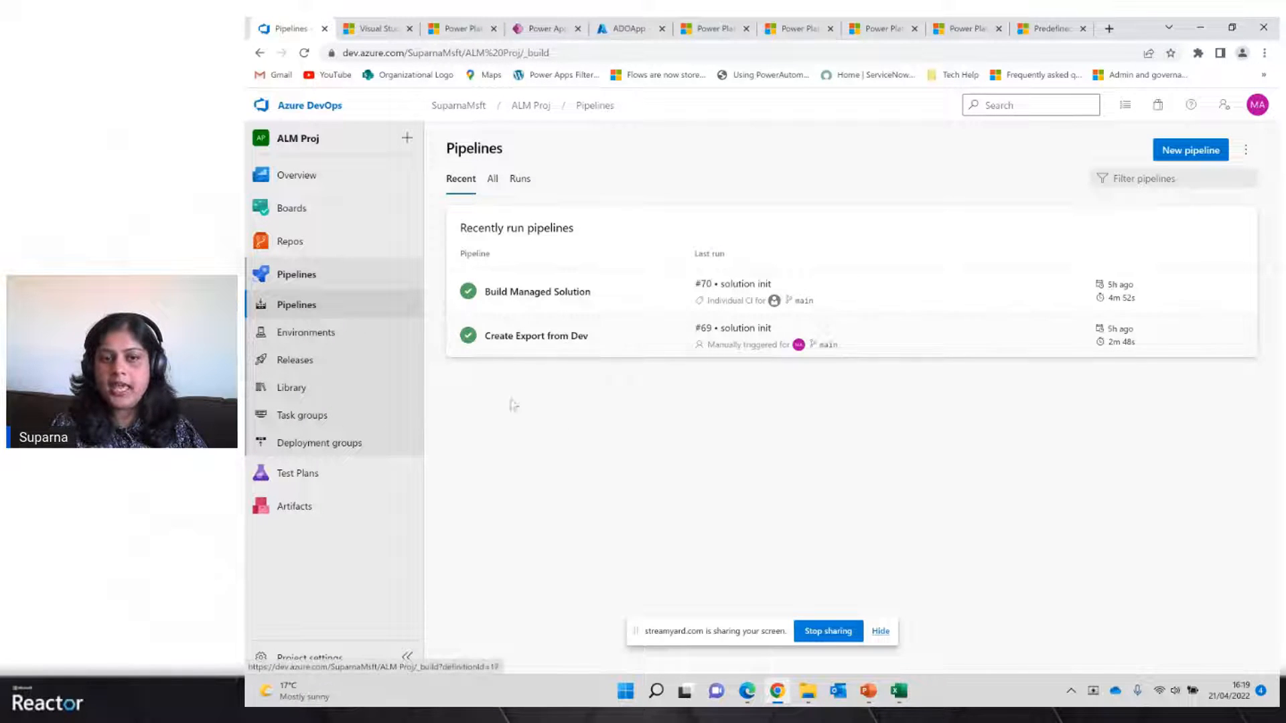
{"action": "left_click", "coordinate": [520, 297]}
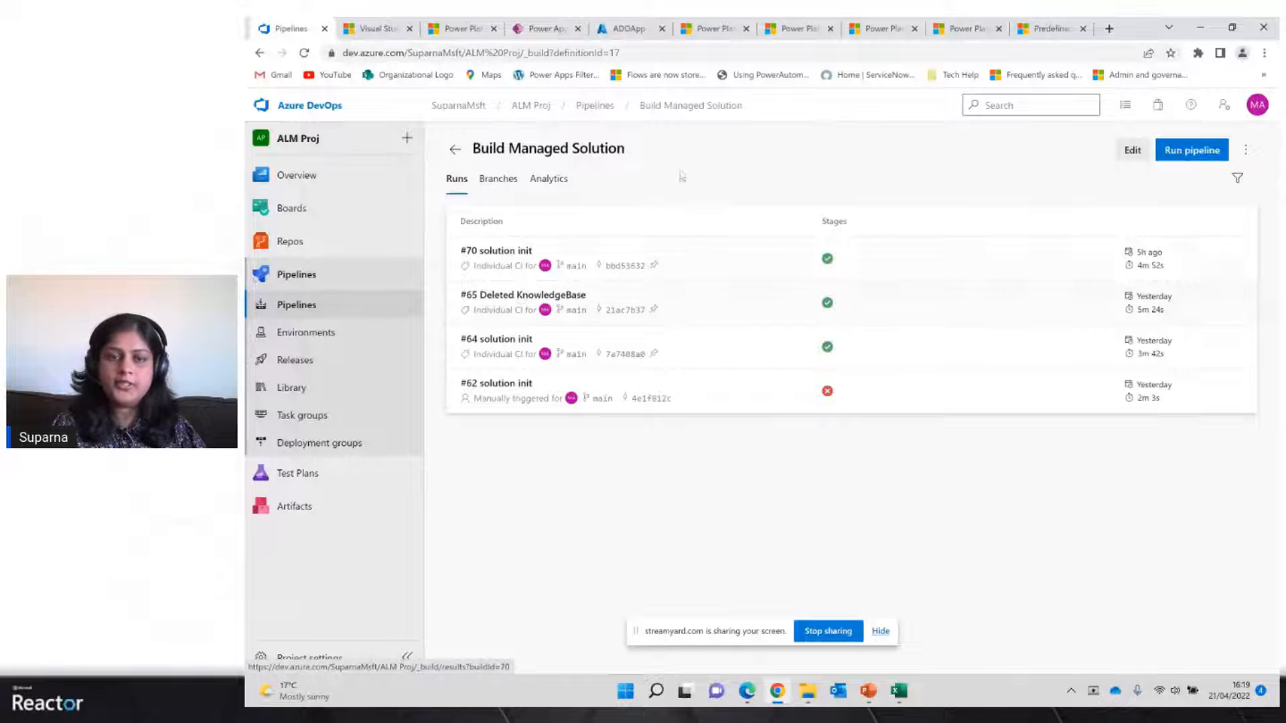
{"action": "left_click", "coordinate": [1132, 151]}
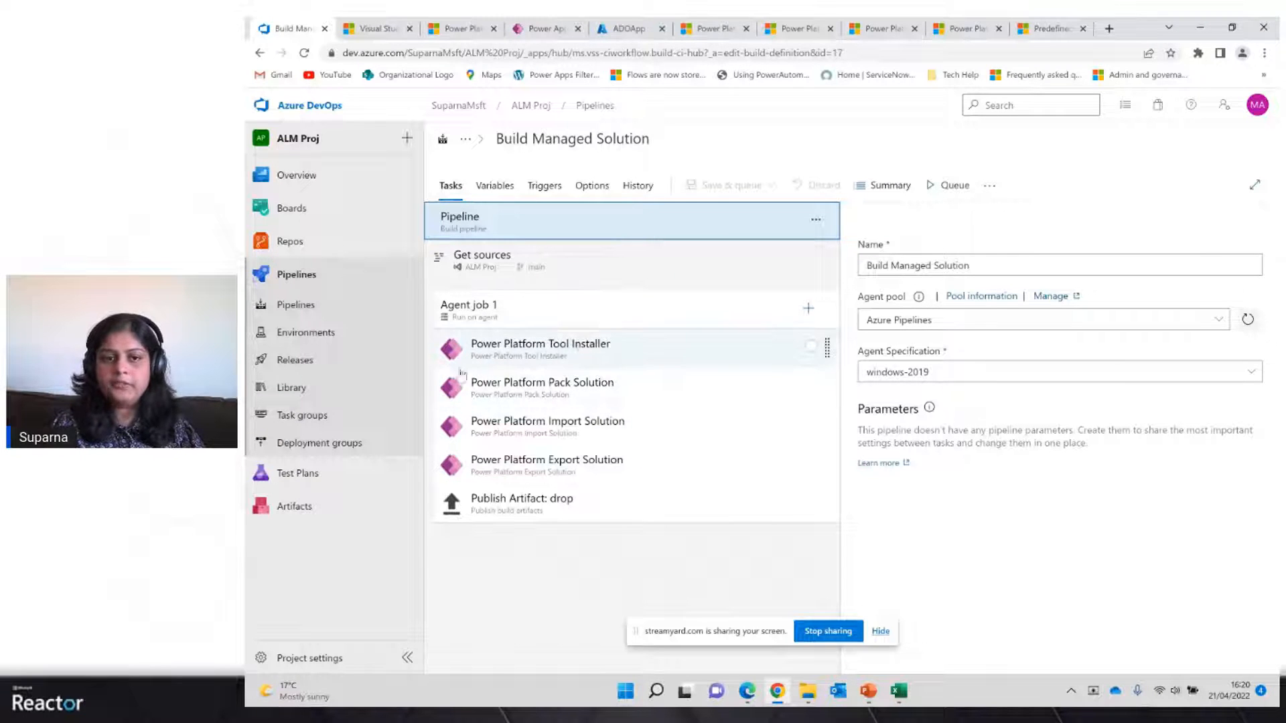
Review the Tool Installer, Pack Solution and Import Solution tasks, including the Import Solution's Advanced options
{"action": "left_click", "coordinate": [594, 360]}
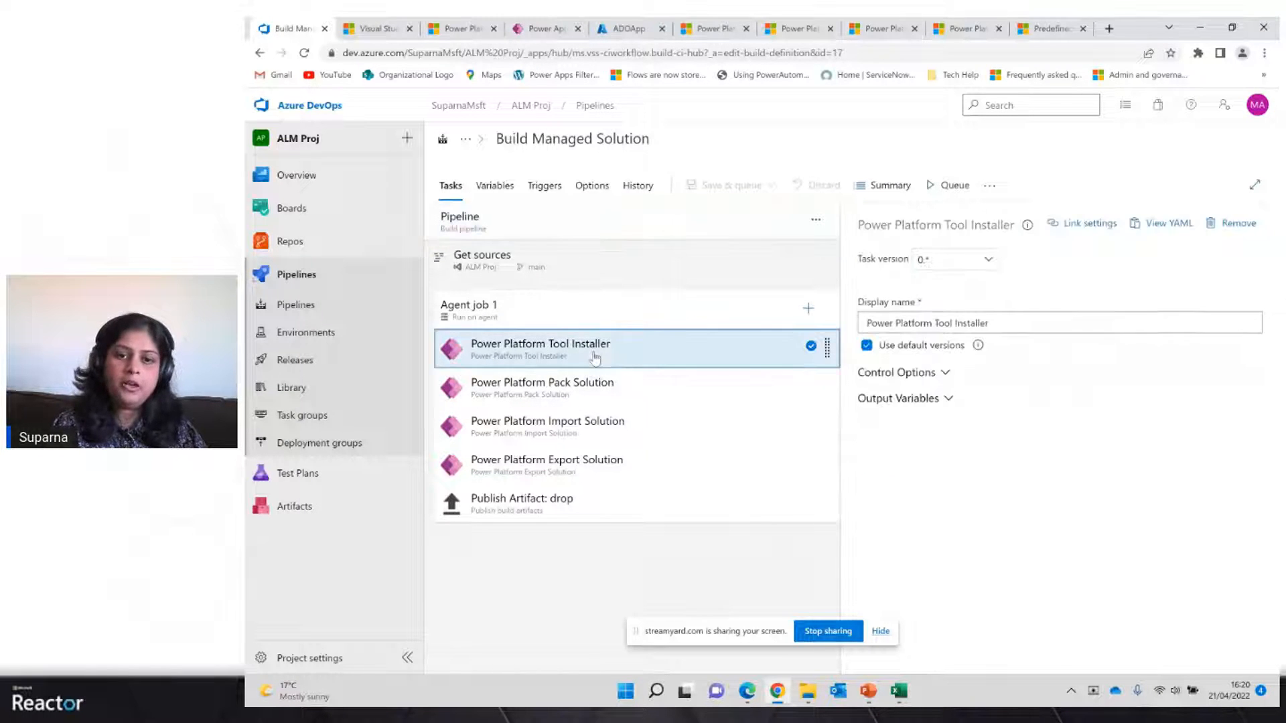
{"action": "left_click", "coordinate": [576, 393]}
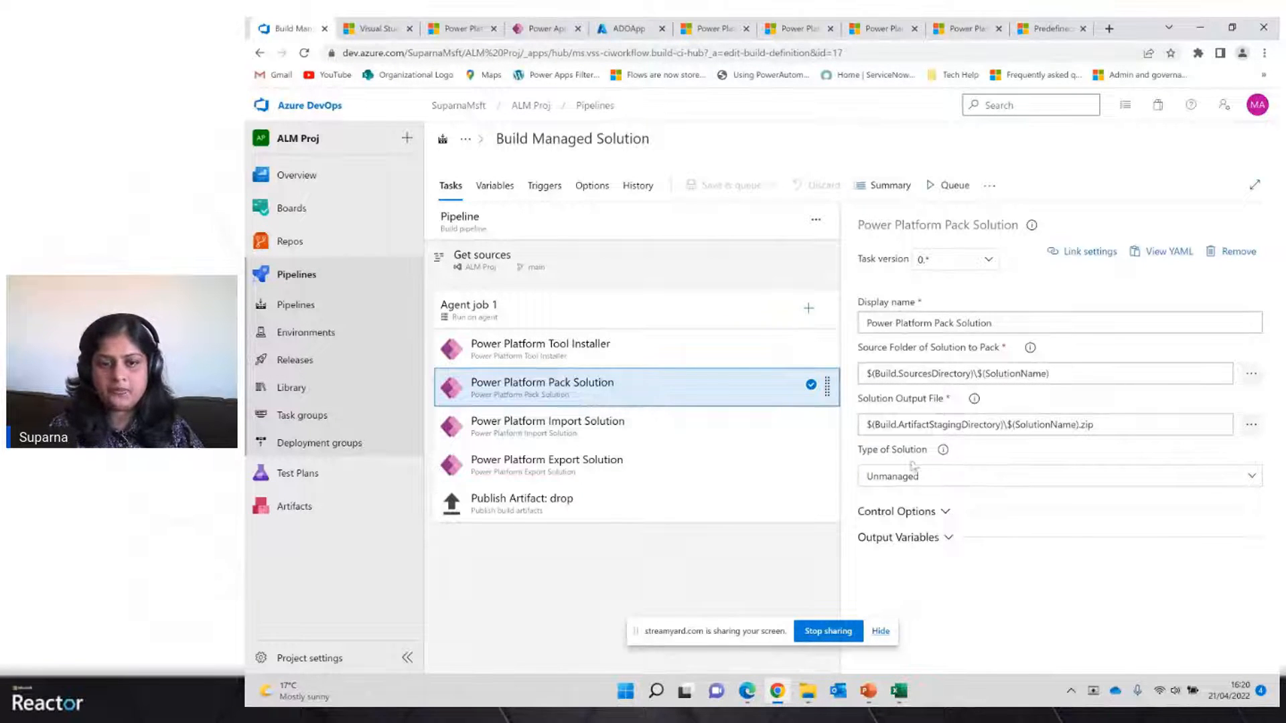
{"action": "left_click", "coordinate": [616, 429]}
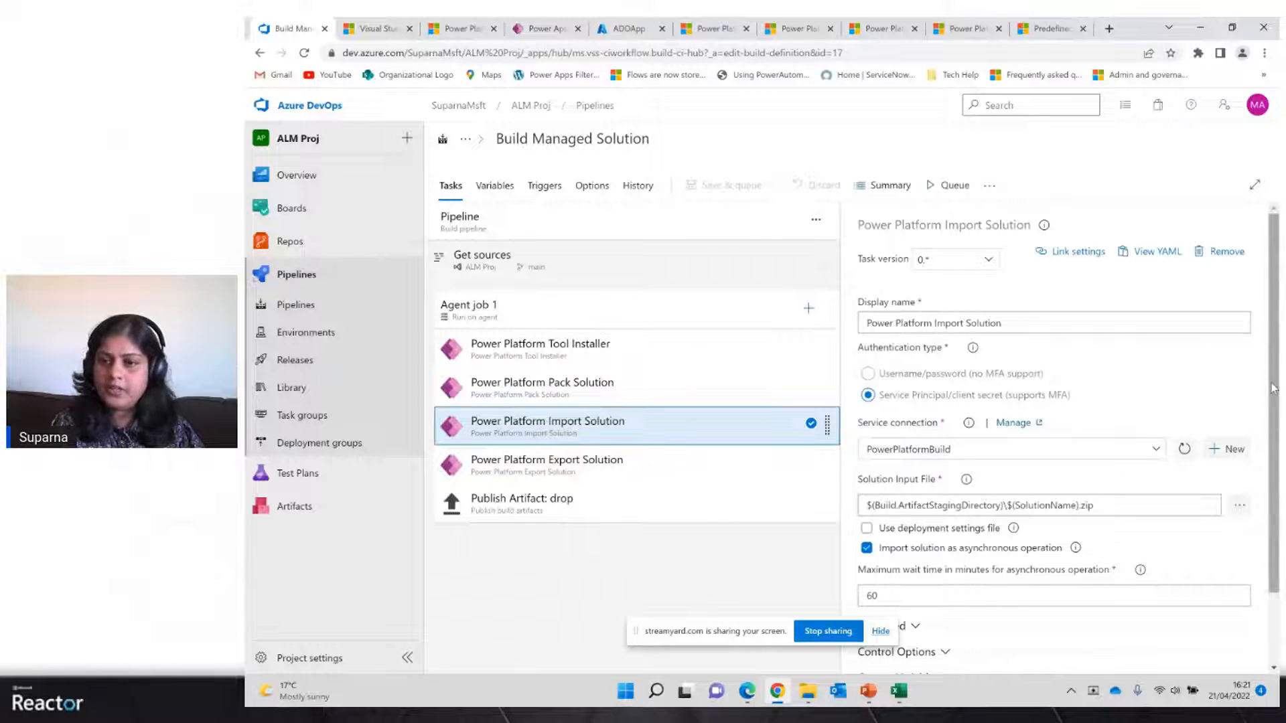
{"action": "scroll", "coordinate": [1276, 379], "scroll_direction": "down", "scroll_amount": 2}
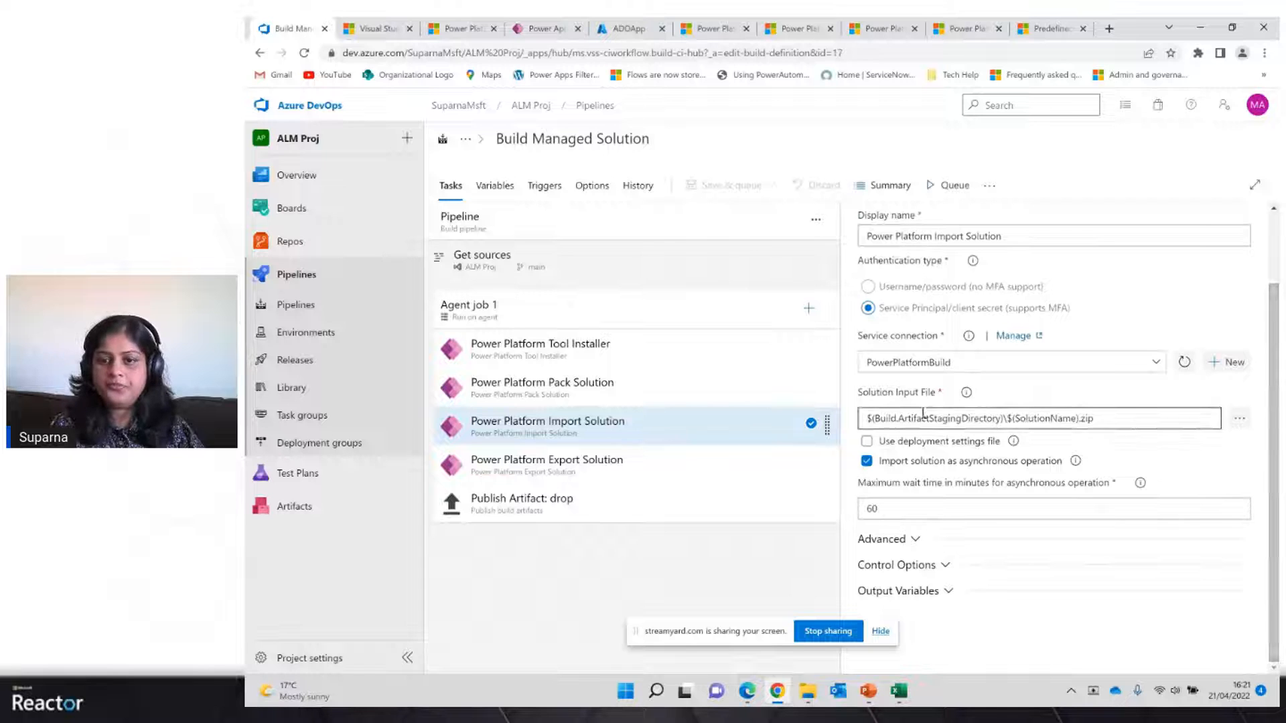
{"action": "left_click", "coordinate": [914, 540]}
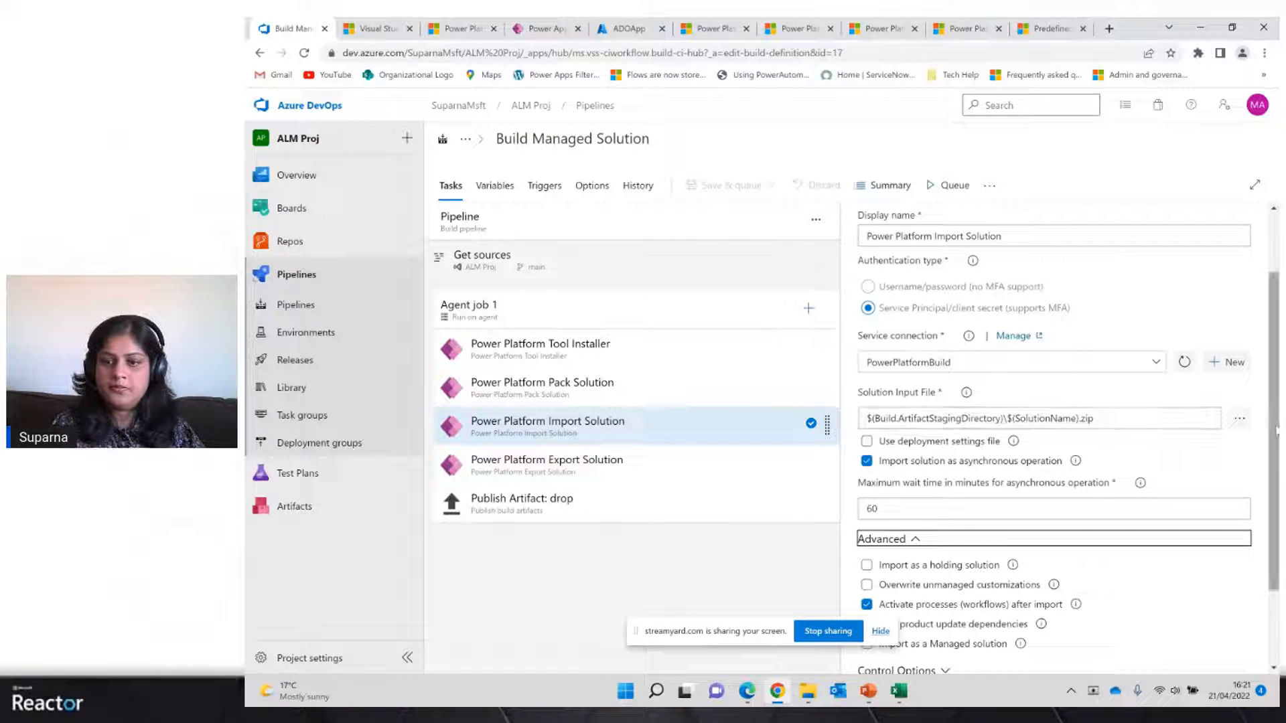
{"action": "left_click_drag", "start_coordinate": [1277, 431], "coordinate": [1276, 508]}
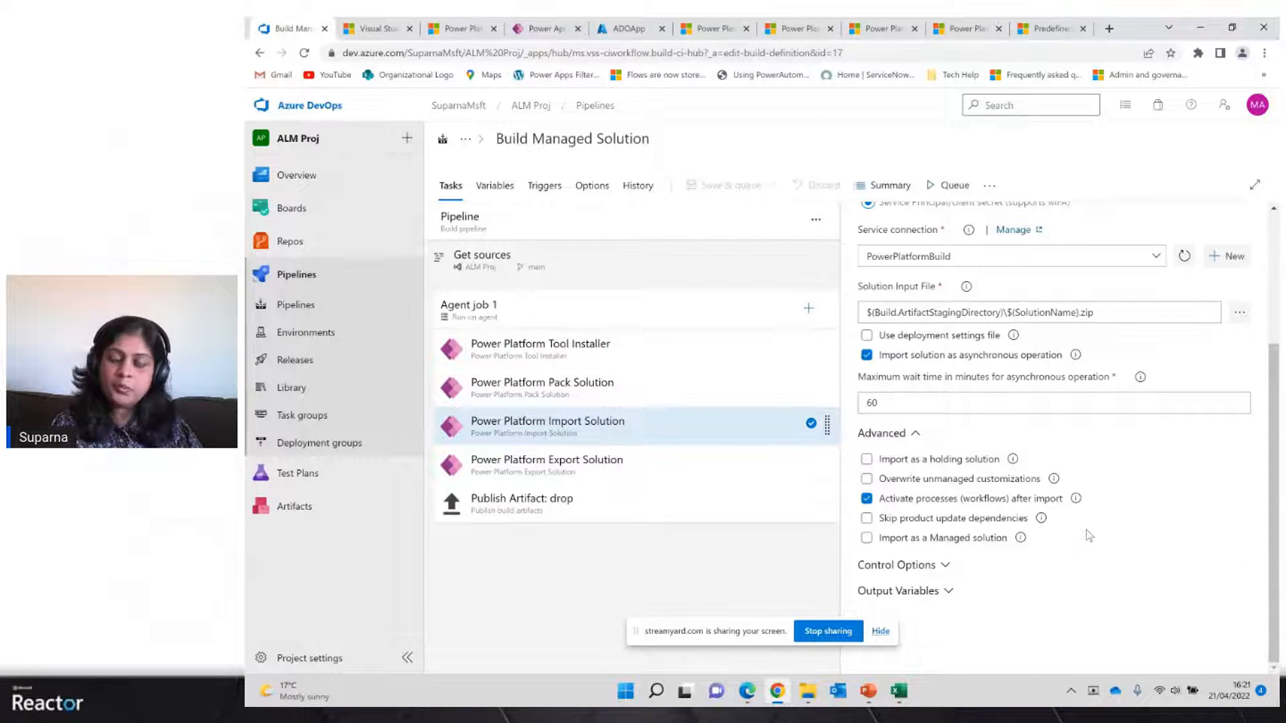
Review the Export Solution task's managed output file, the Publish Artifact: drop task and the pipeline's triggers
{"action": "left_click", "coordinate": [668, 470]}
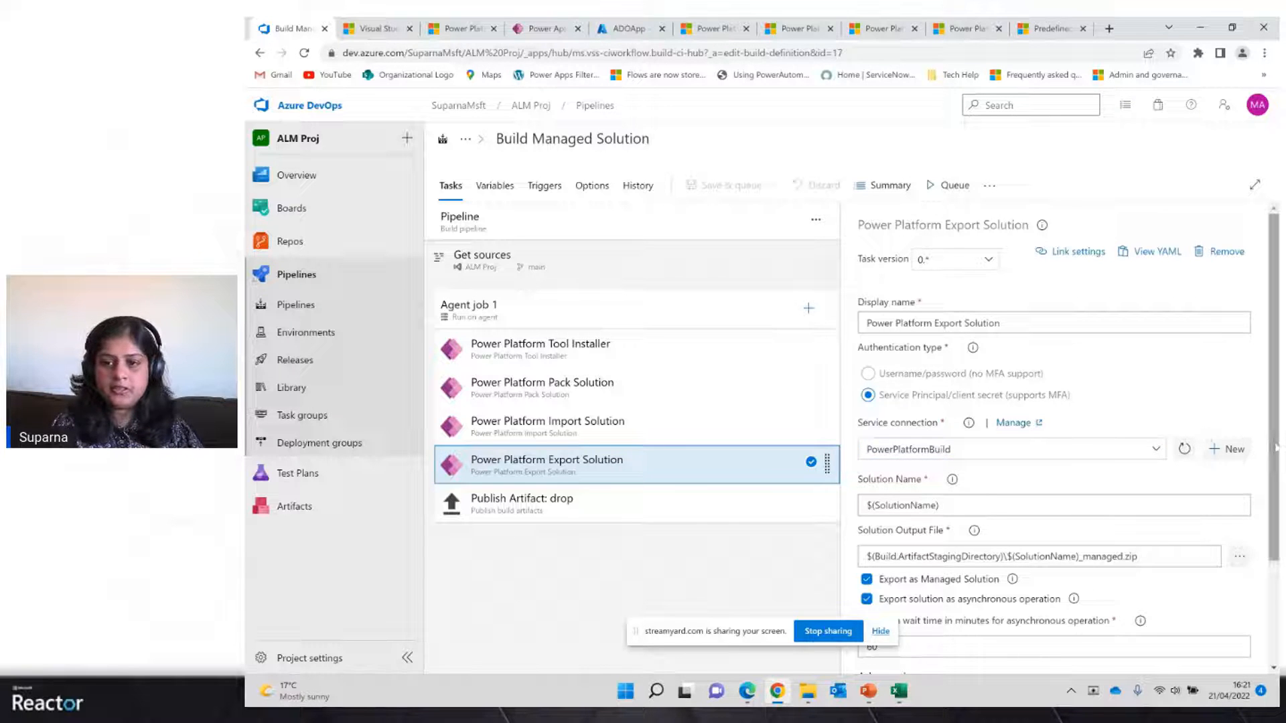
{"action": "scroll", "coordinate": [929, 397], "scroll_direction": "down", "scroll_amount": 2}
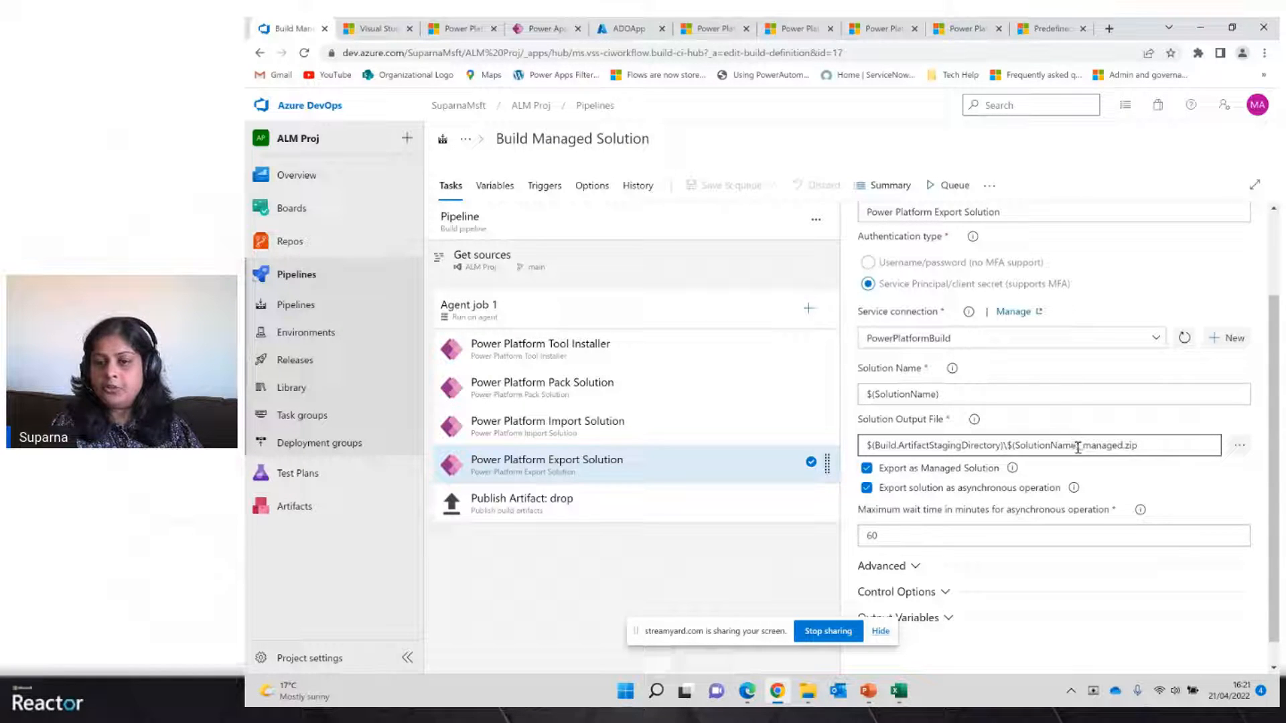
{"action": "left_click_drag", "start_coordinate": [1078, 445], "coordinate": [1124, 446]}
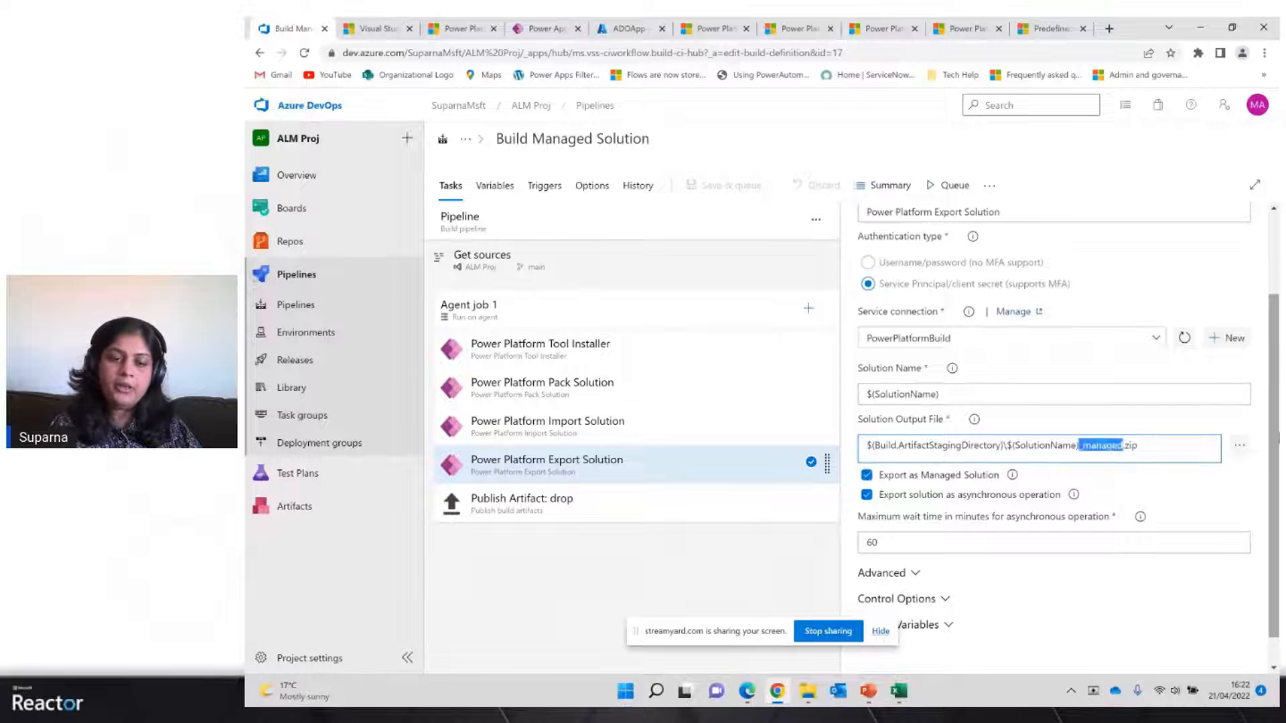
{"action": "left_click", "coordinate": [553, 517]}
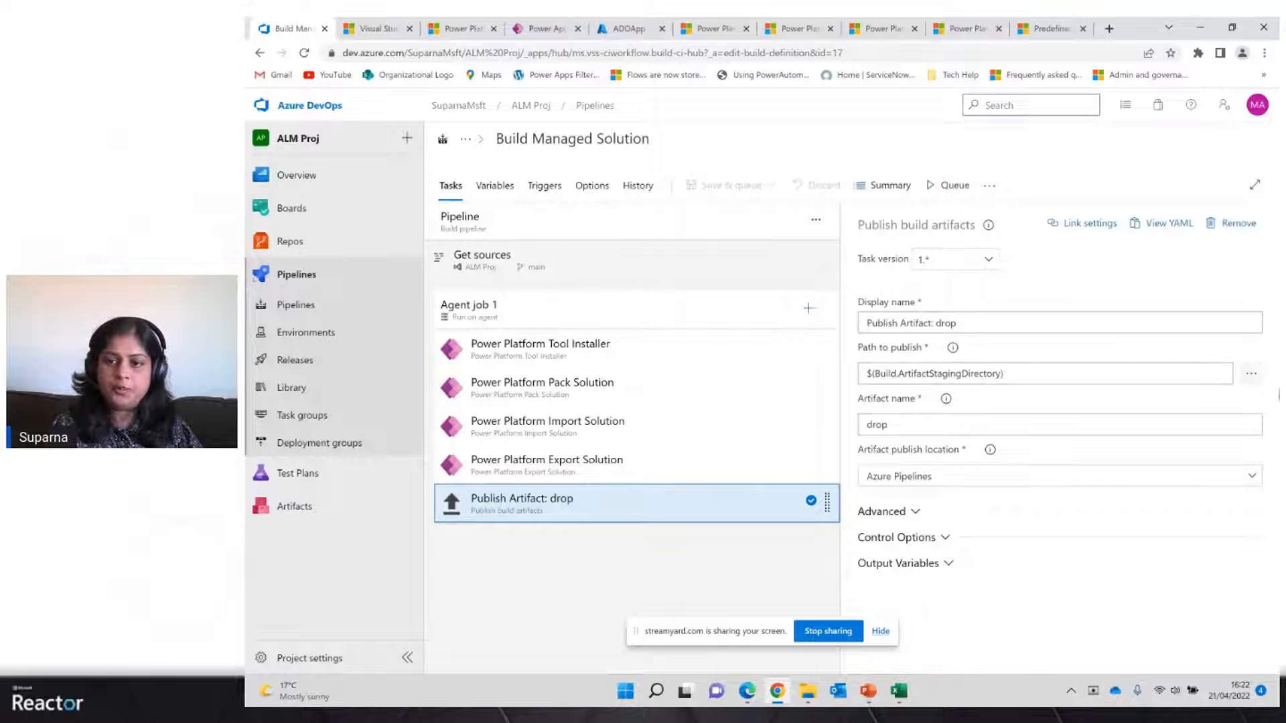
{"action": "left_click", "coordinate": [549, 194]}
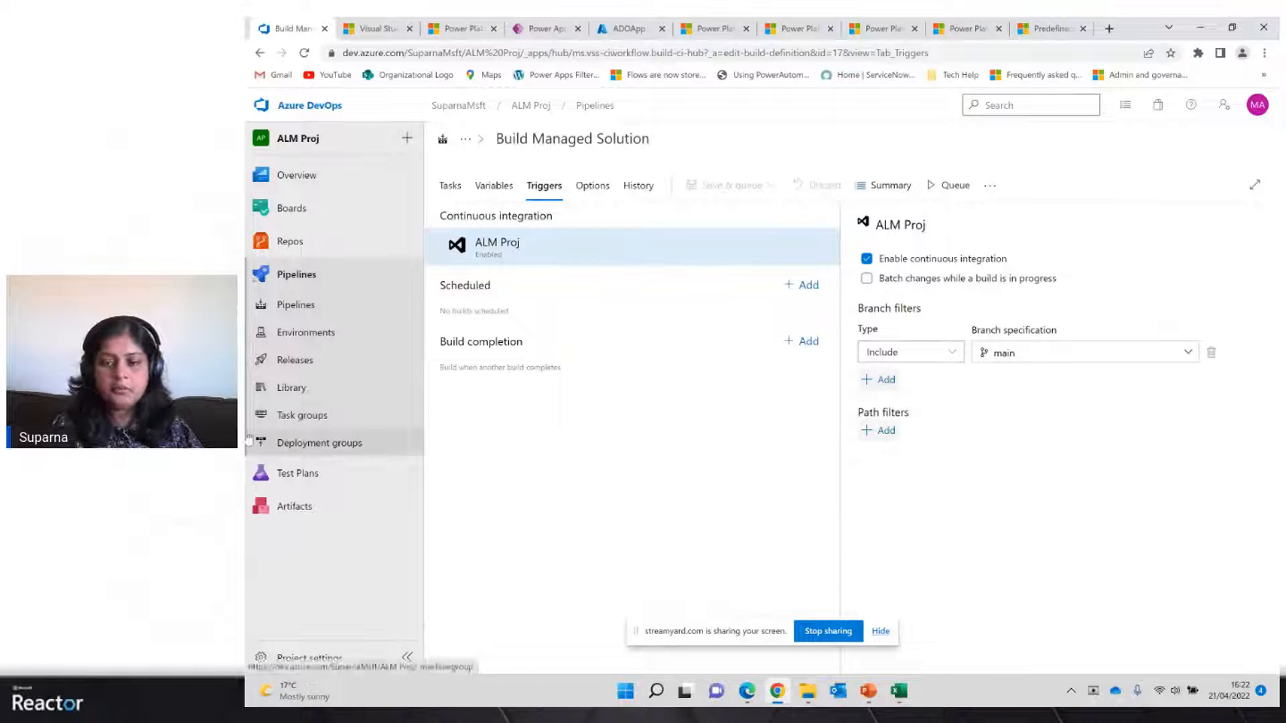
Open the Release to Prod release pipeline for editing and review its Build artifact's source pipeline, version and alias
{"action": "left_click", "coordinate": [279, 359]}
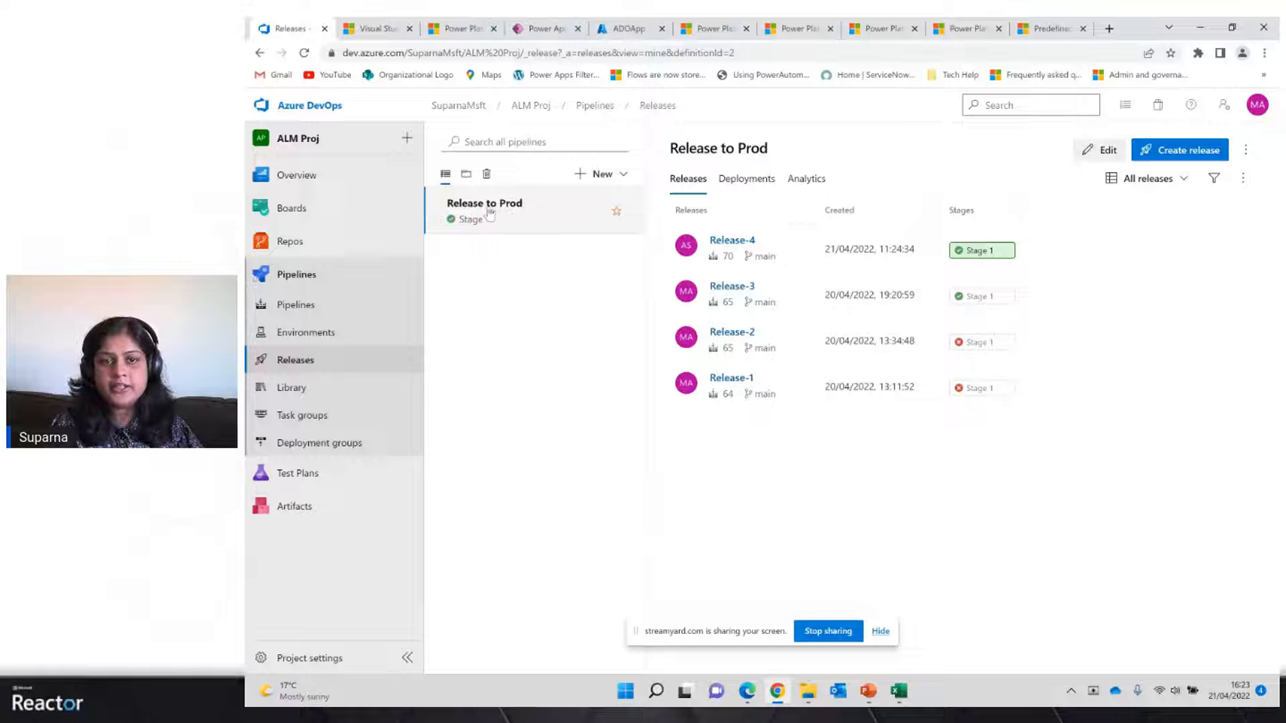
{"action": "left_click", "coordinate": [1097, 151]}
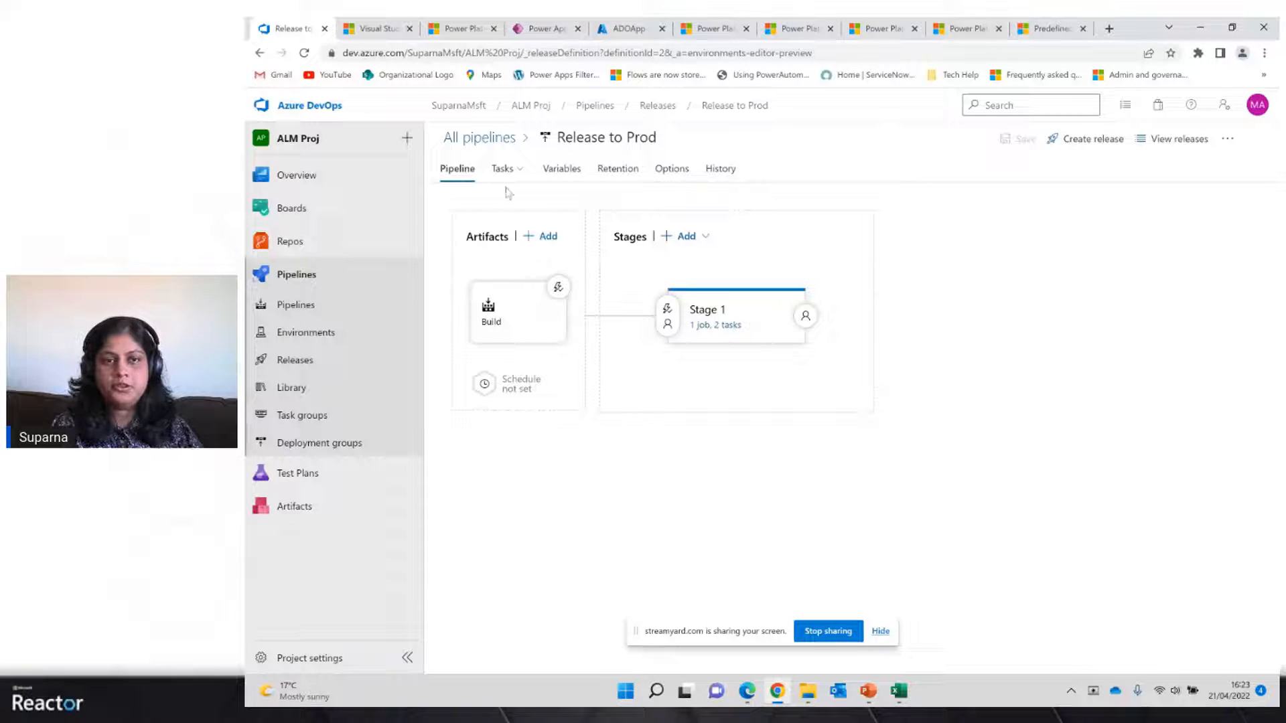
{"action": "left_click", "coordinate": [523, 326]}
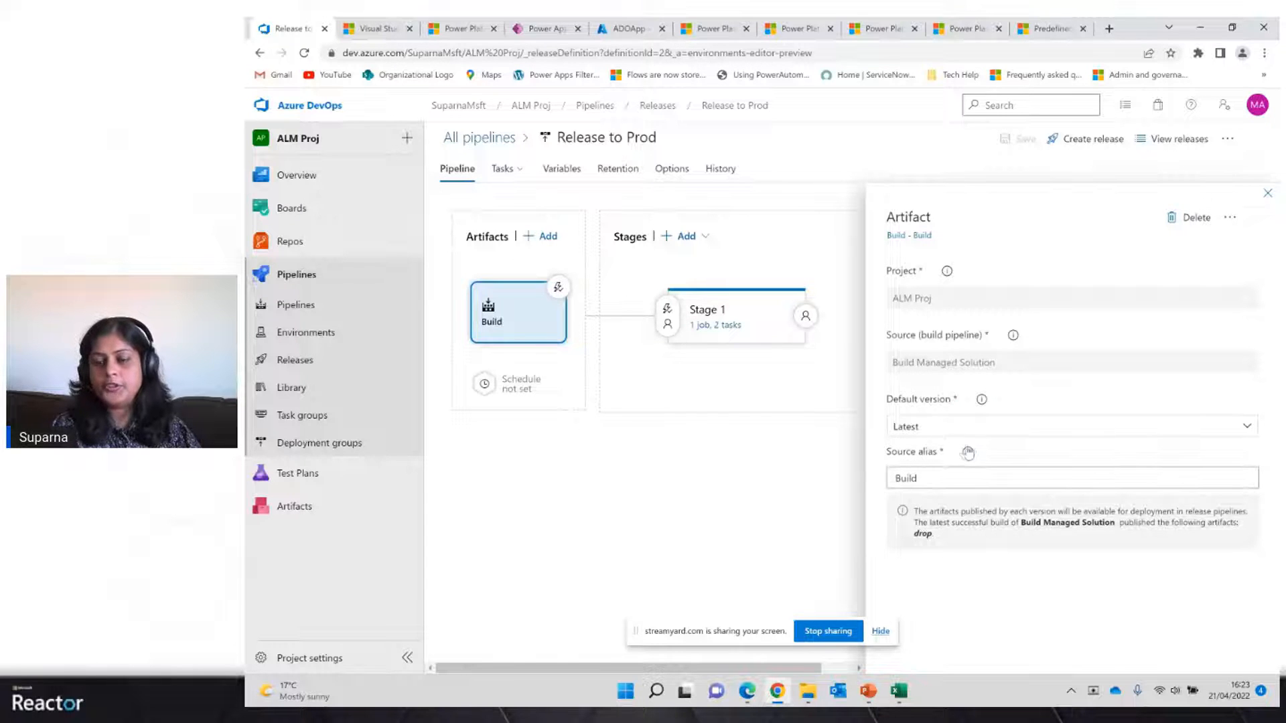
{"action": "left_click", "coordinate": [915, 480]}
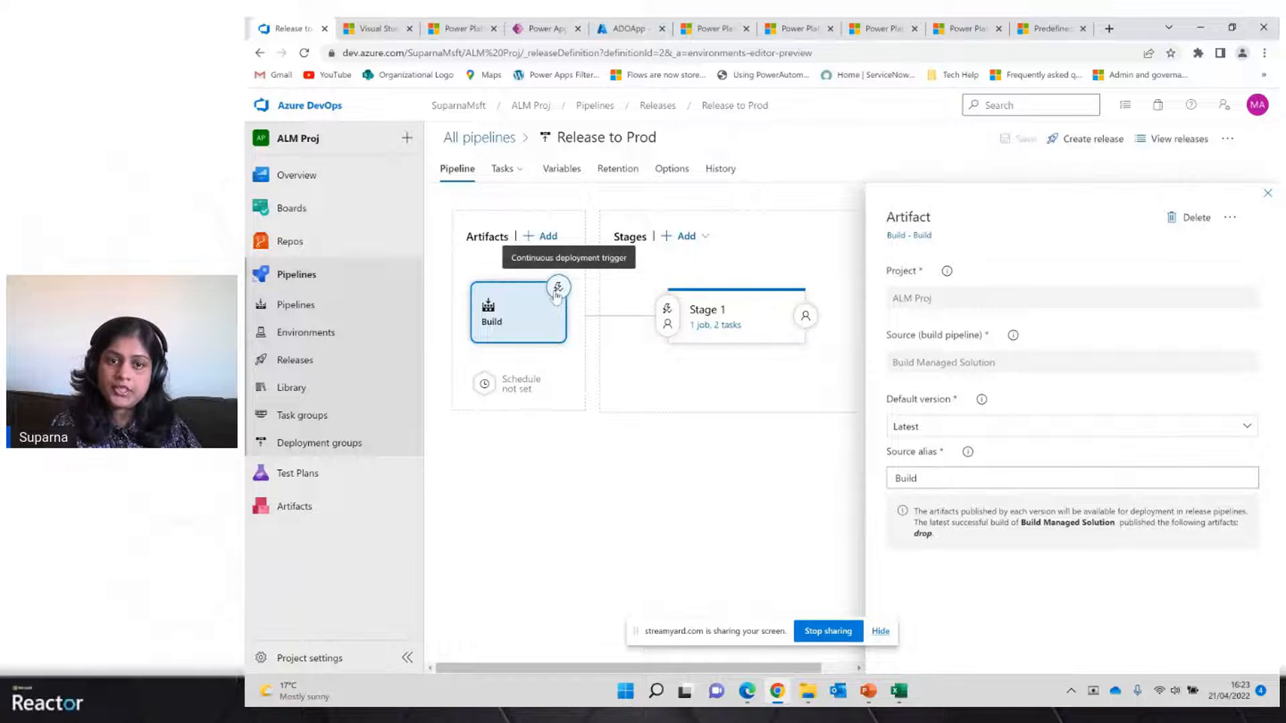
{"action": "left_click", "coordinate": [1267, 194]}
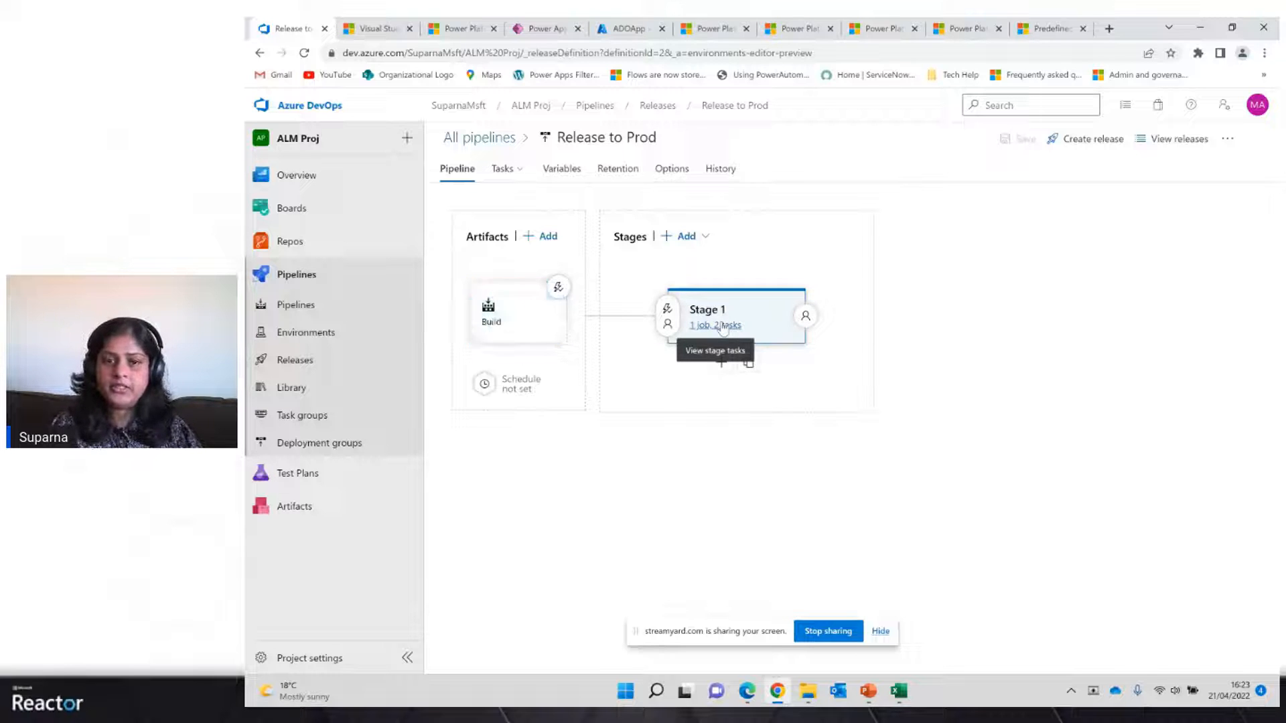
Review Stage 1's Tool Installer and Import Solution tasks, including the service connection, solution input file and Advanced options
{"action": "left_click", "coordinate": [722, 327]}
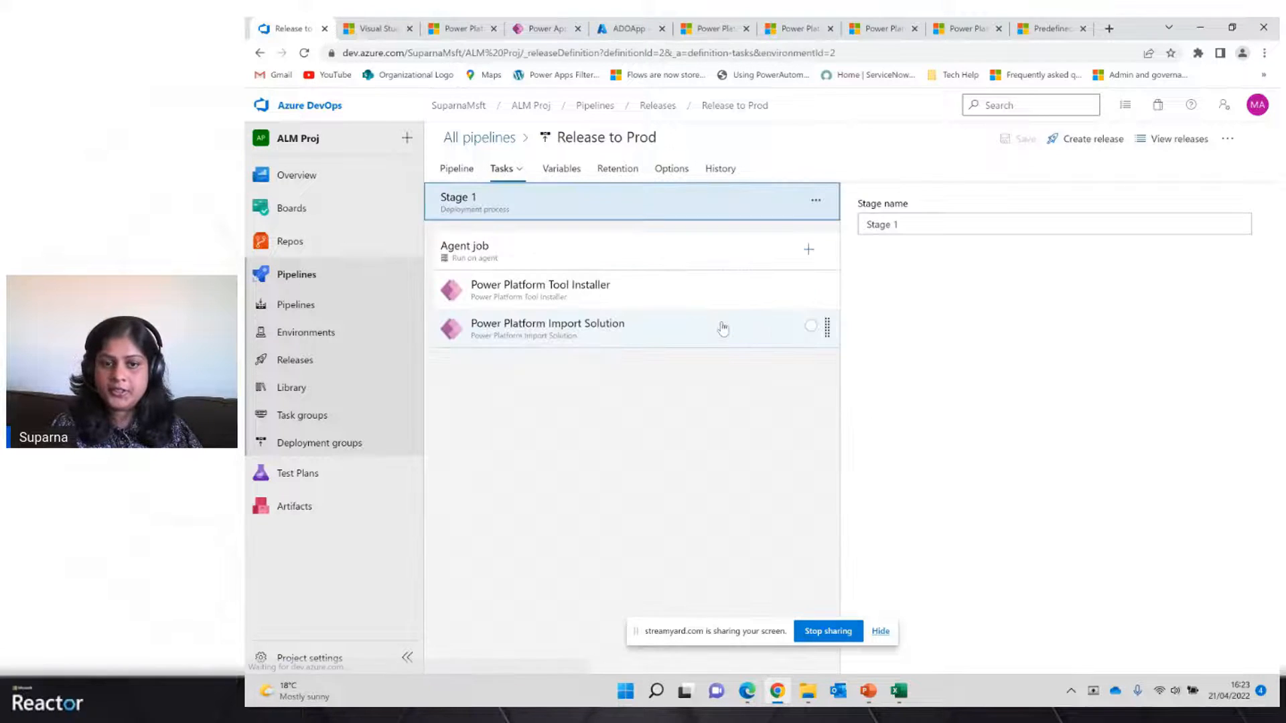
{"action": "left_click", "coordinate": [665, 290]}
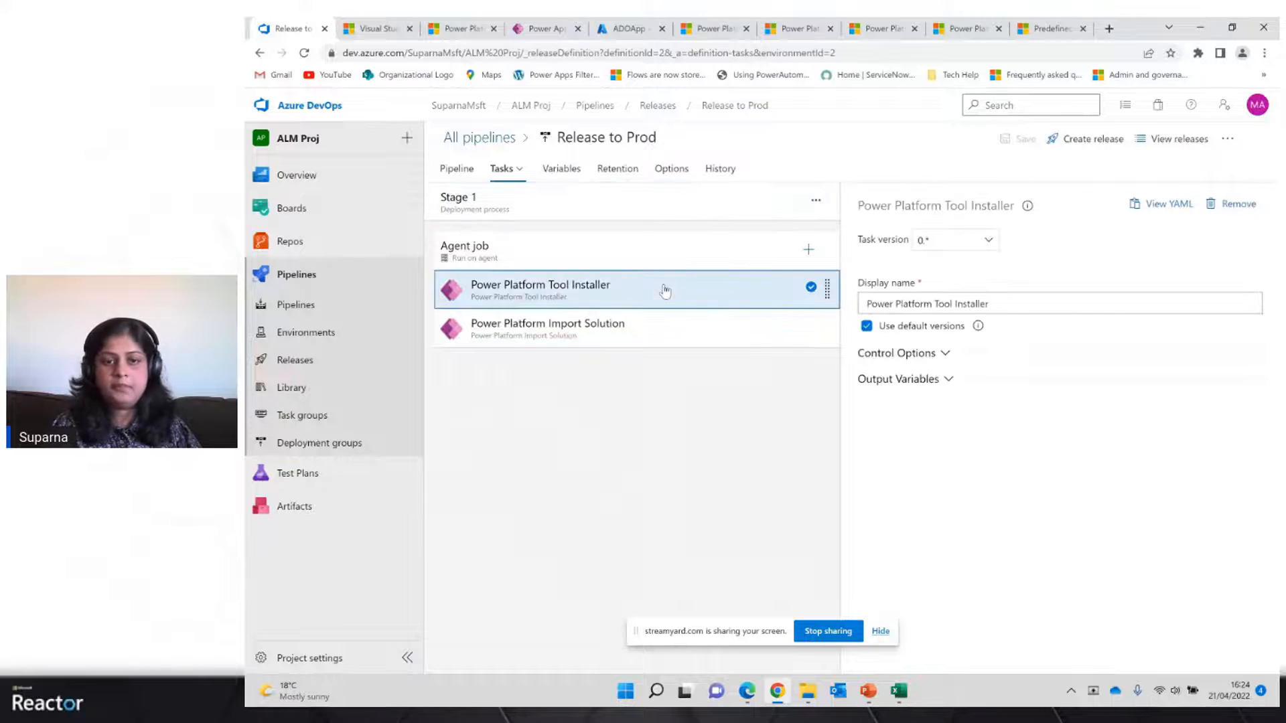
{"action": "left_click", "coordinate": [618, 335]}
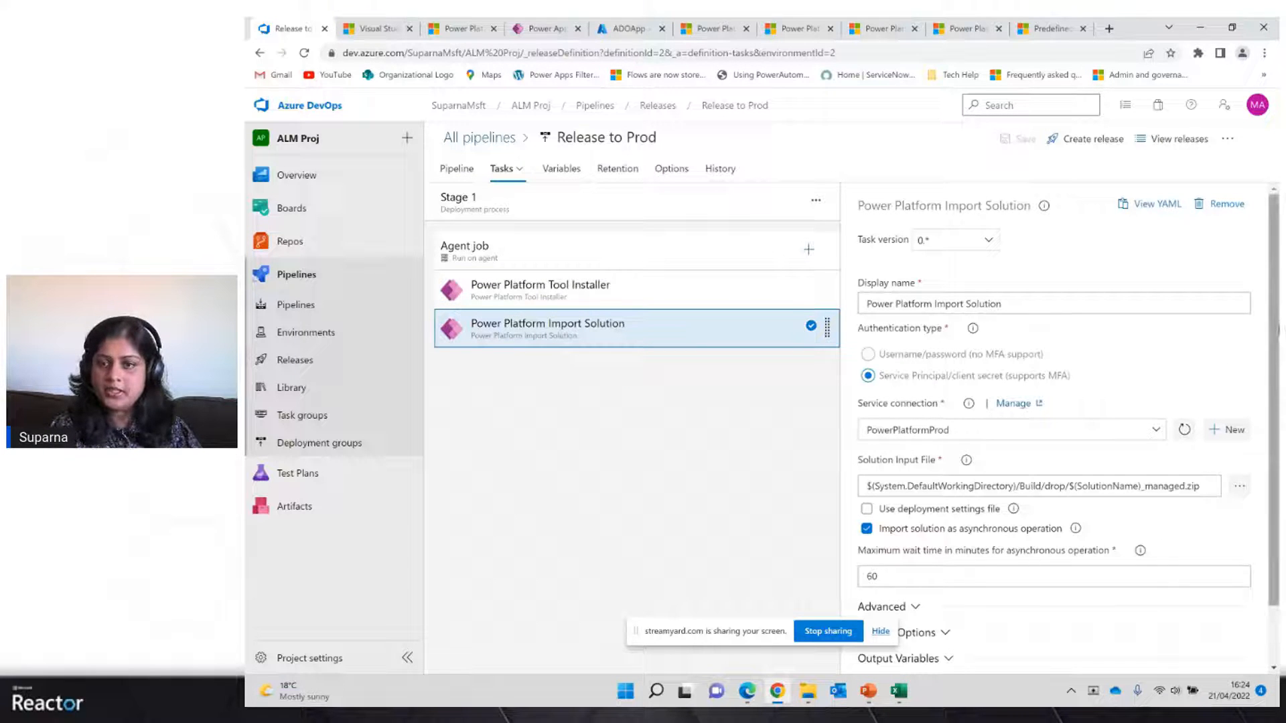
{"action": "scroll", "coordinate": [884, 370], "scroll_direction": "down", "scroll_amount": 1}
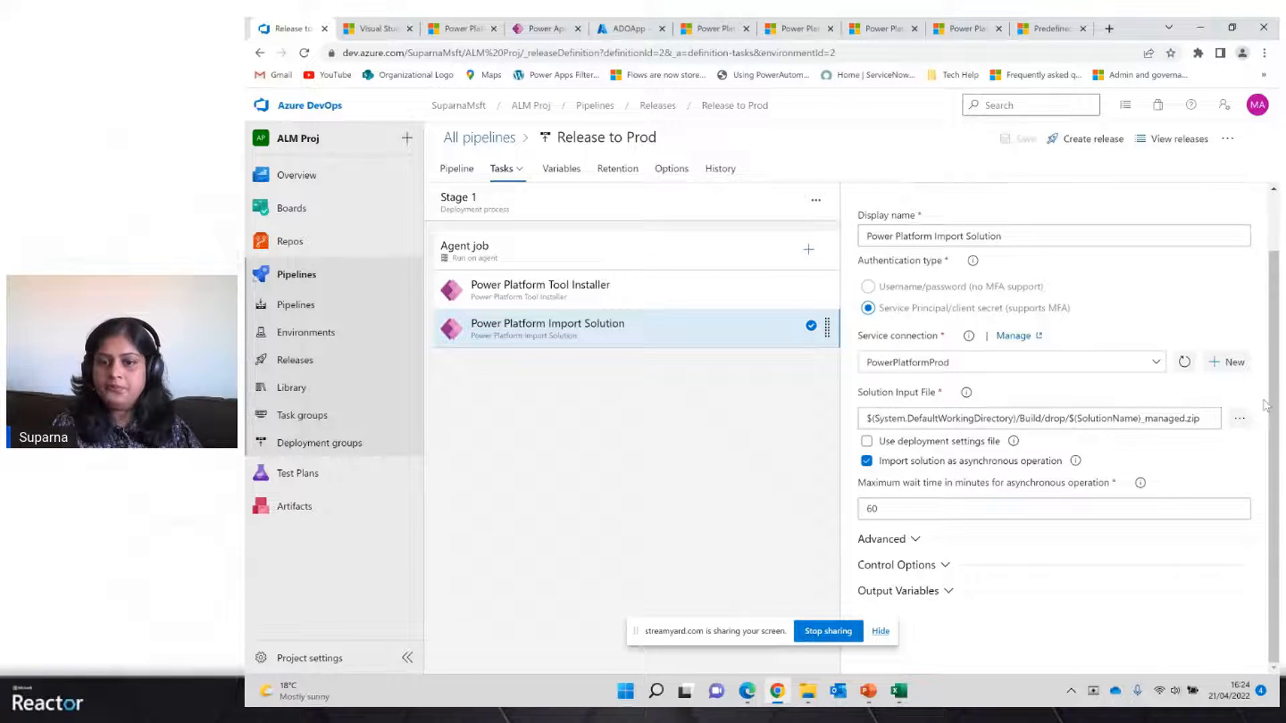
{"action": "left_click", "coordinate": [912, 541]}
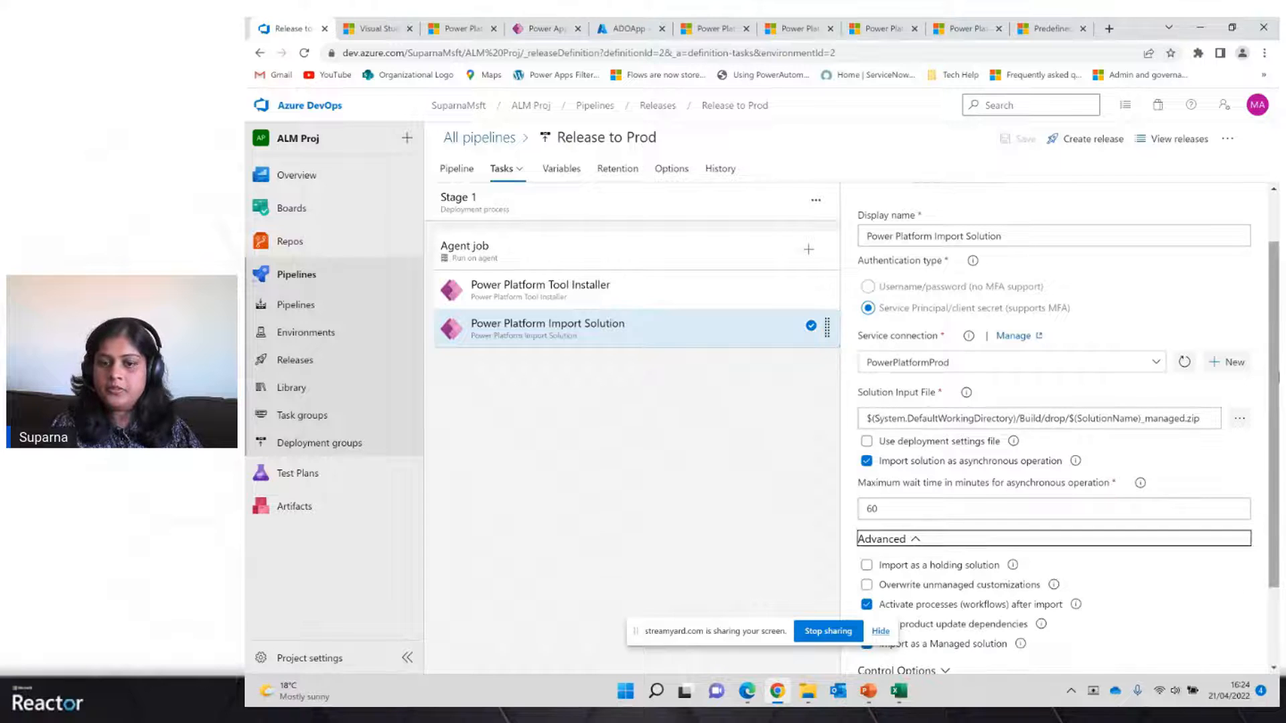
{"action": "left_click_drag", "start_coordinate": [1275, 386], "coordinate": [1277, 479]}
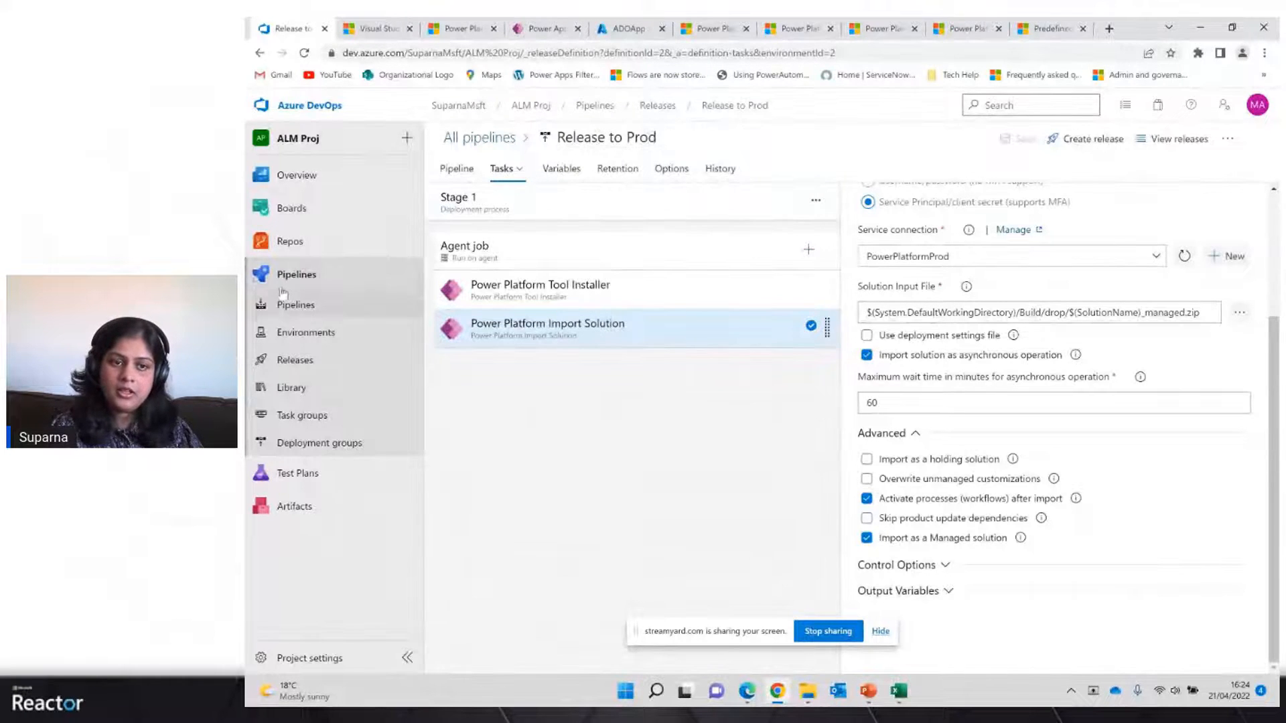
Review the ADOApp application user's details and security role in the MOD Administrator's, Demo Build and Demo Prod environments
{"action": "left_click", "coordinate": [291, 306]}
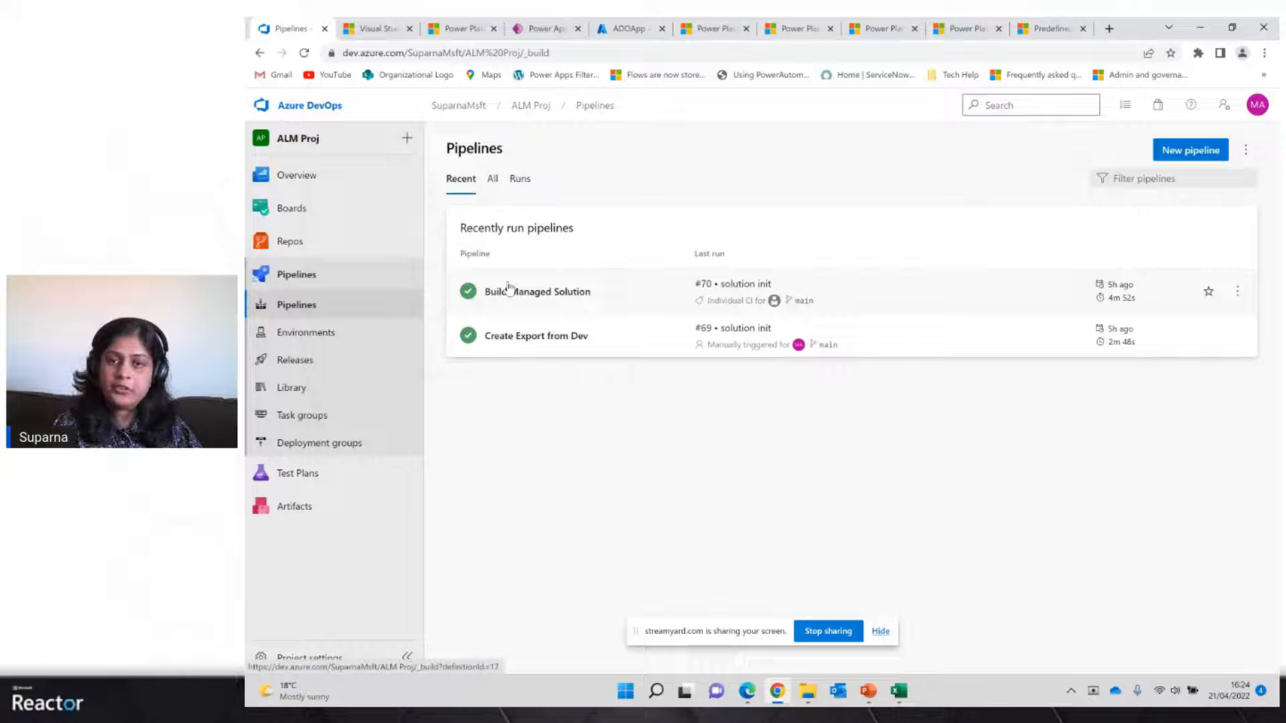
{"action": "left_click", "coordinate": [713, 37]}
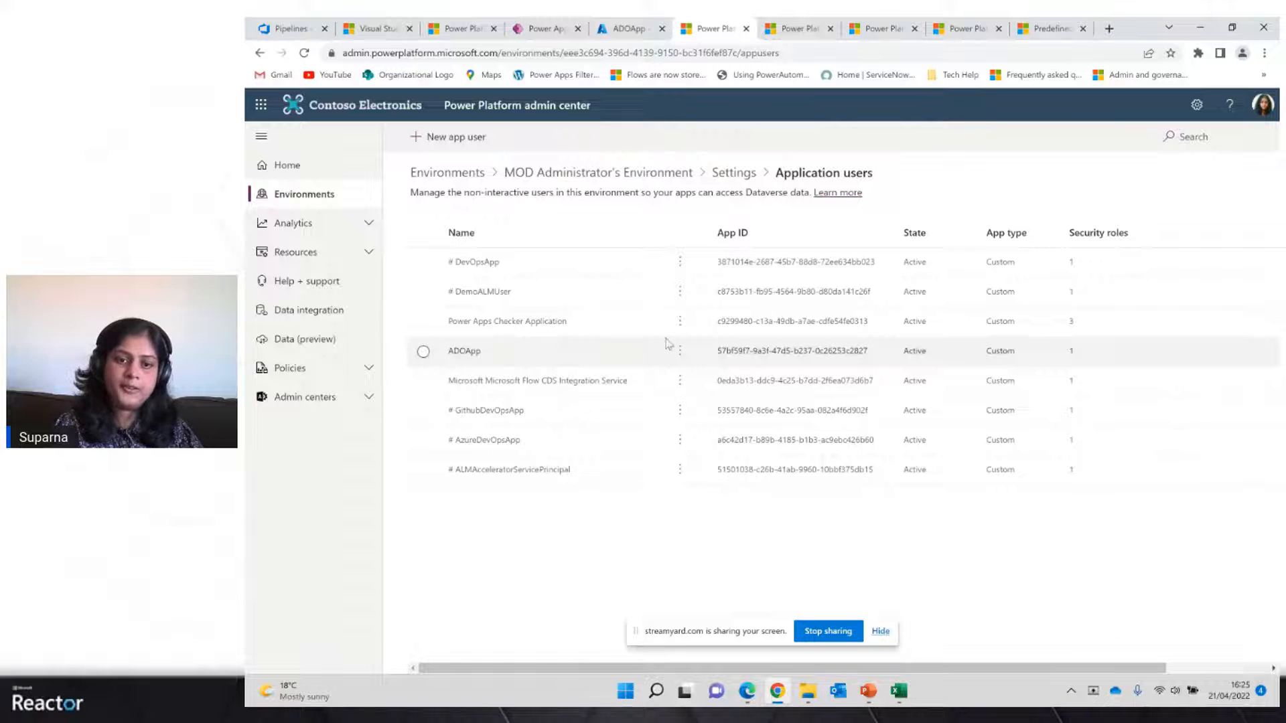
{"action": "left_click", "coordinate": [681, 352]}
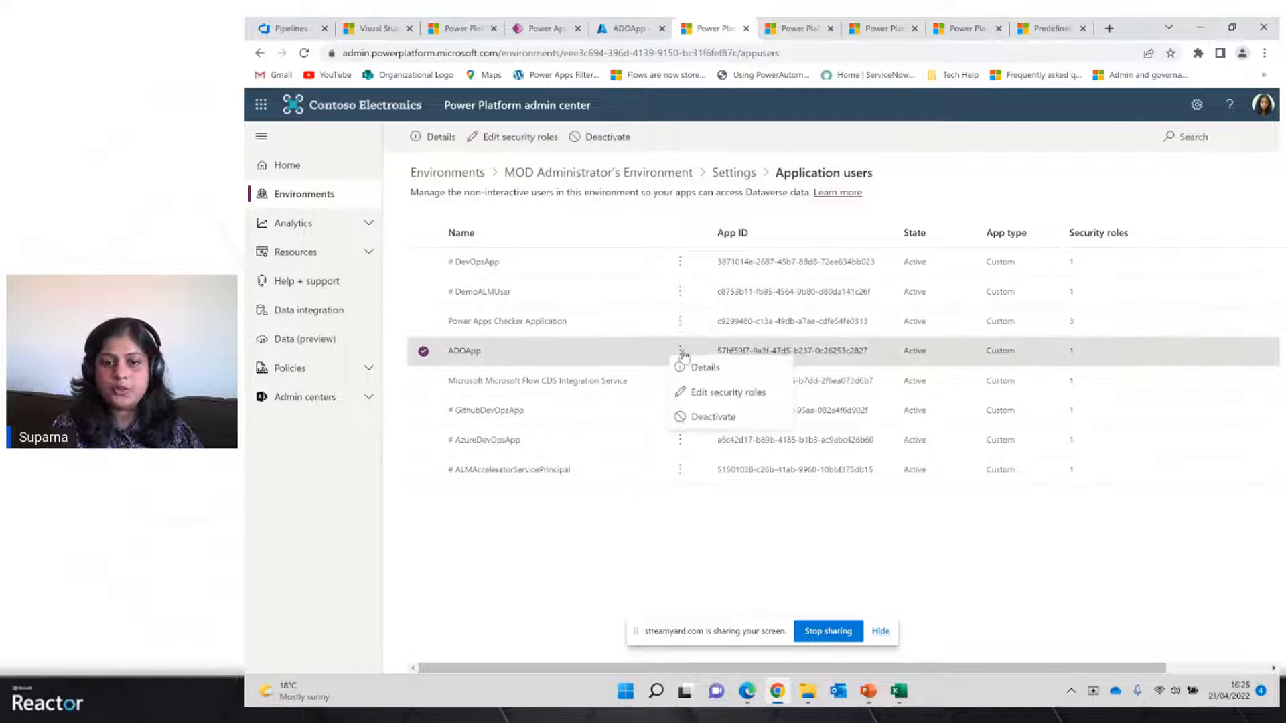
{"action": "left_click", "coordinate": [702, 374]}
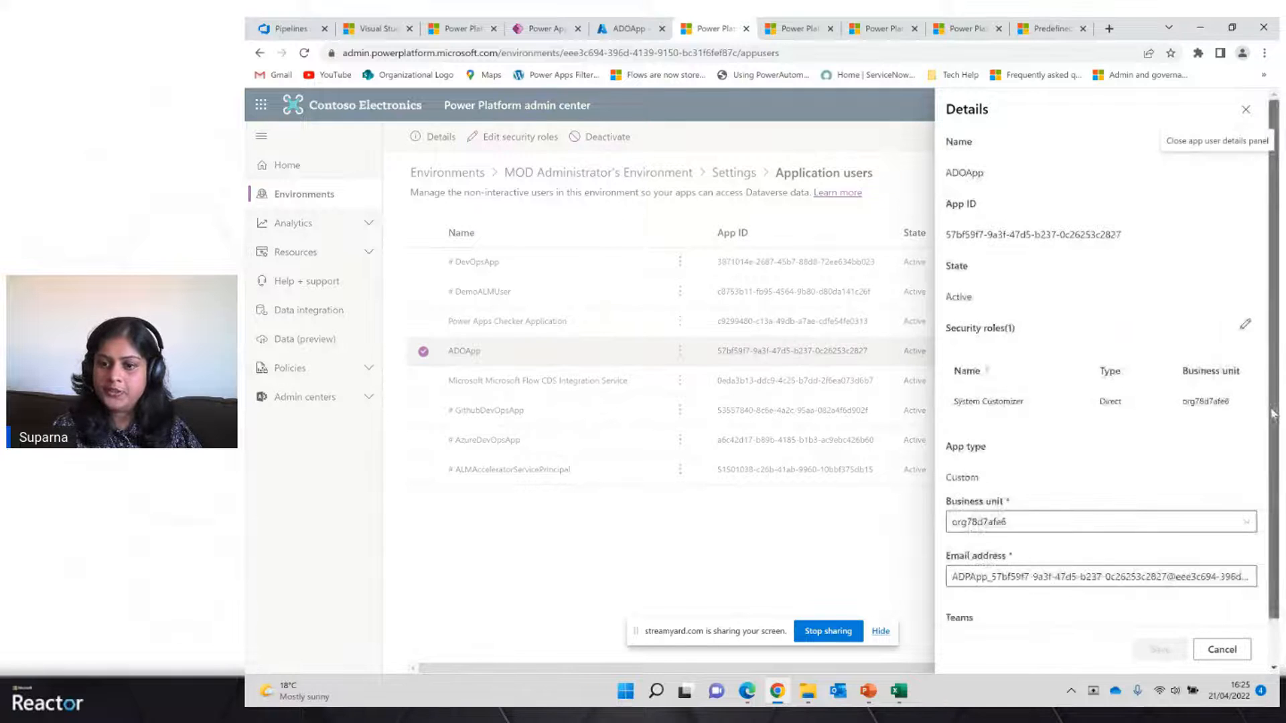
{"action": "scroll", "coordinate": [1273, 414], "scroll_direction": "down", "scroll_amount": 1}
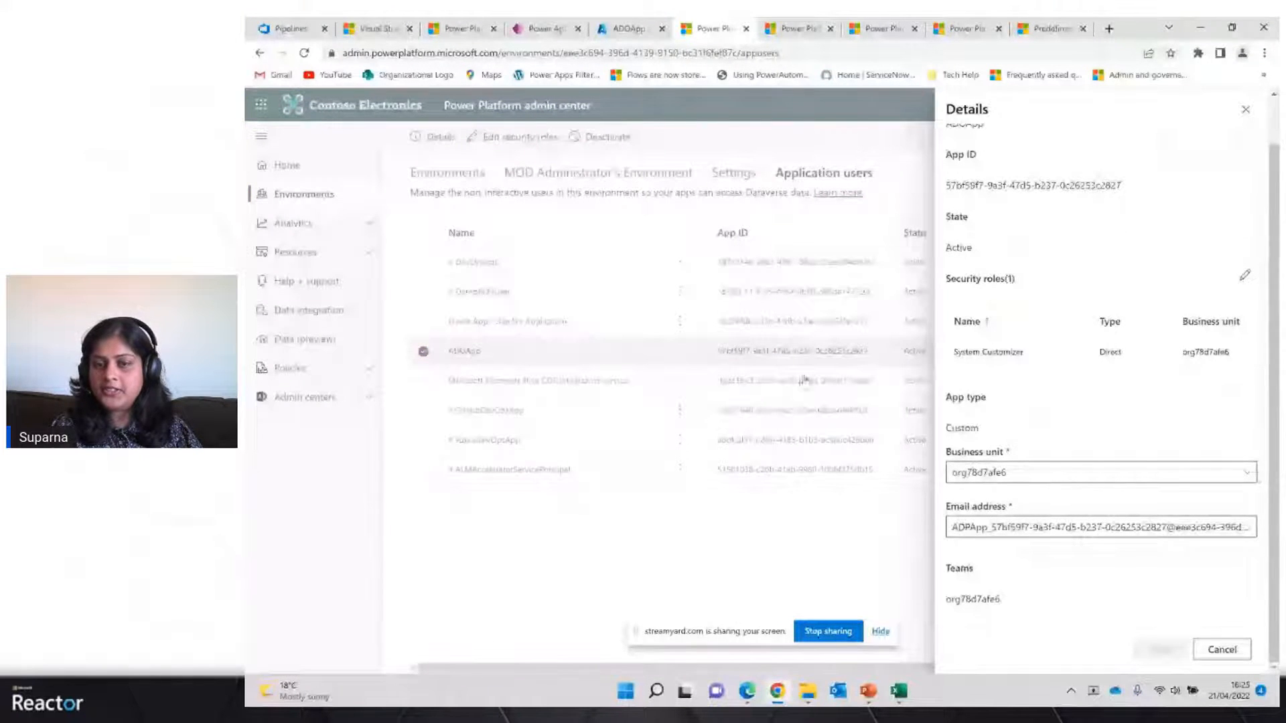
{"action": "left_click", "coordinate": [1245, 111]}
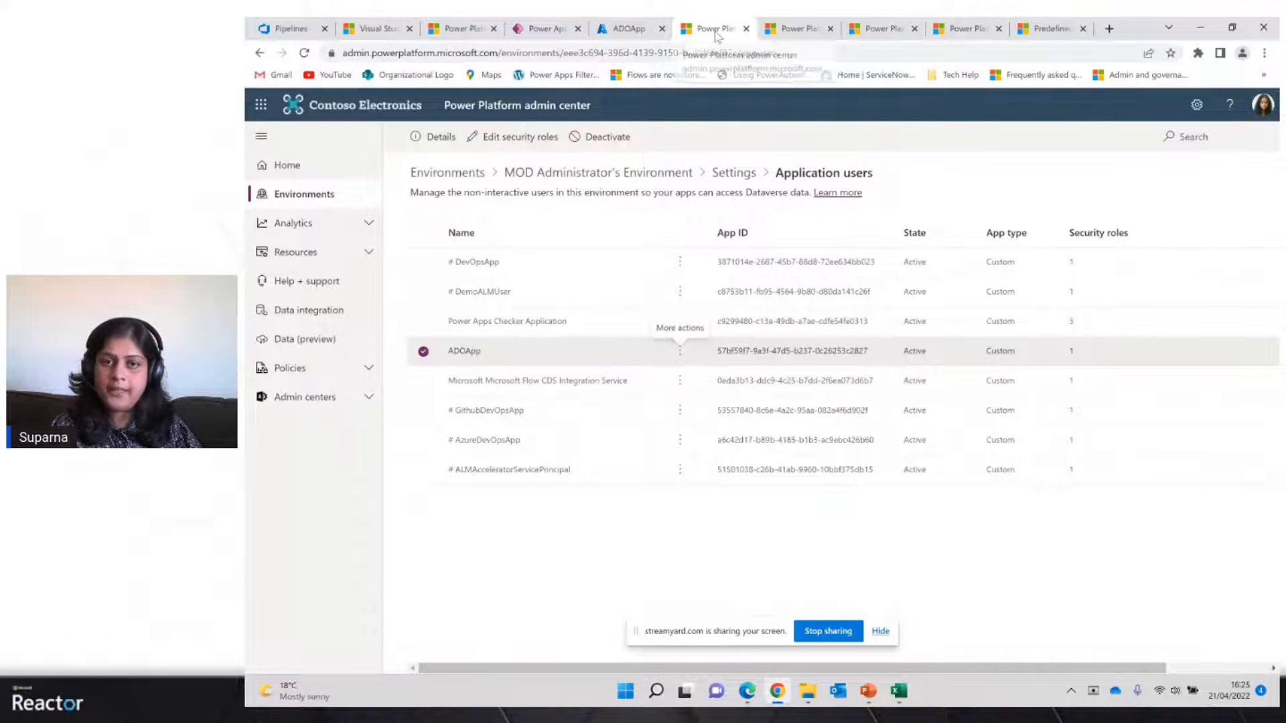
{"action": "left_click", "coordinate": [798, 36]}
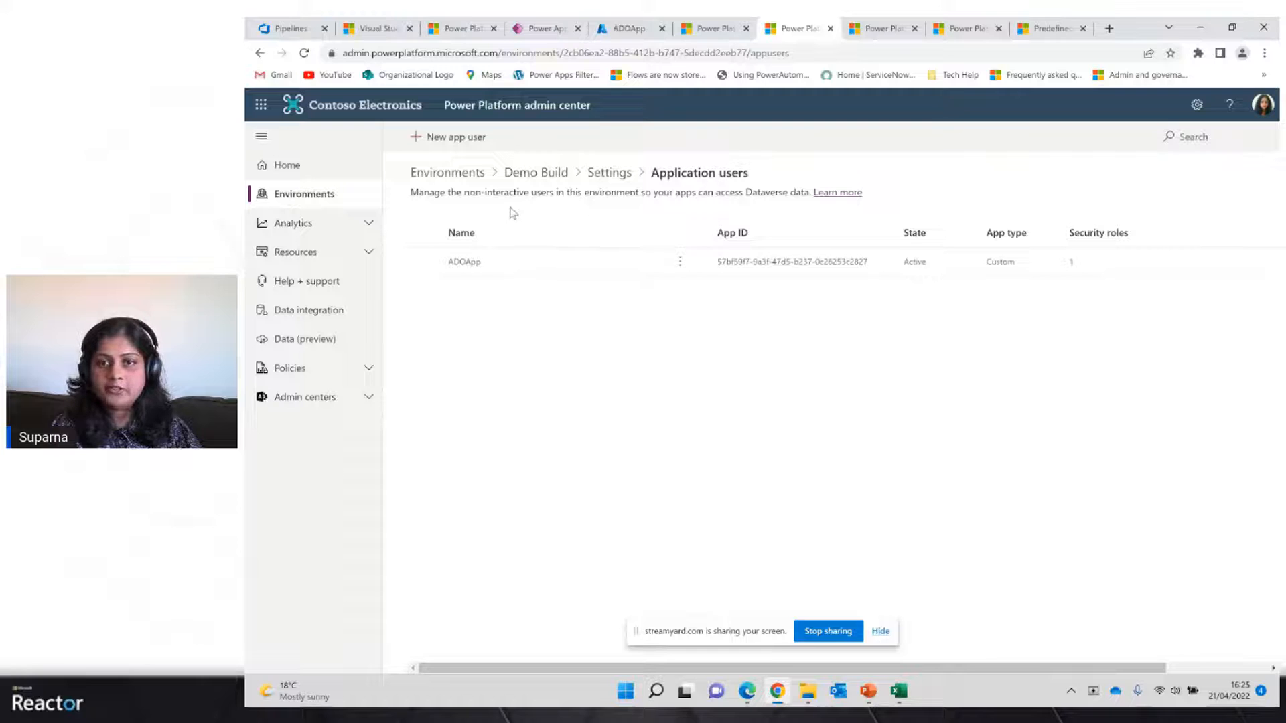
{"action": "left_click", "coordinate": [898, 32]}
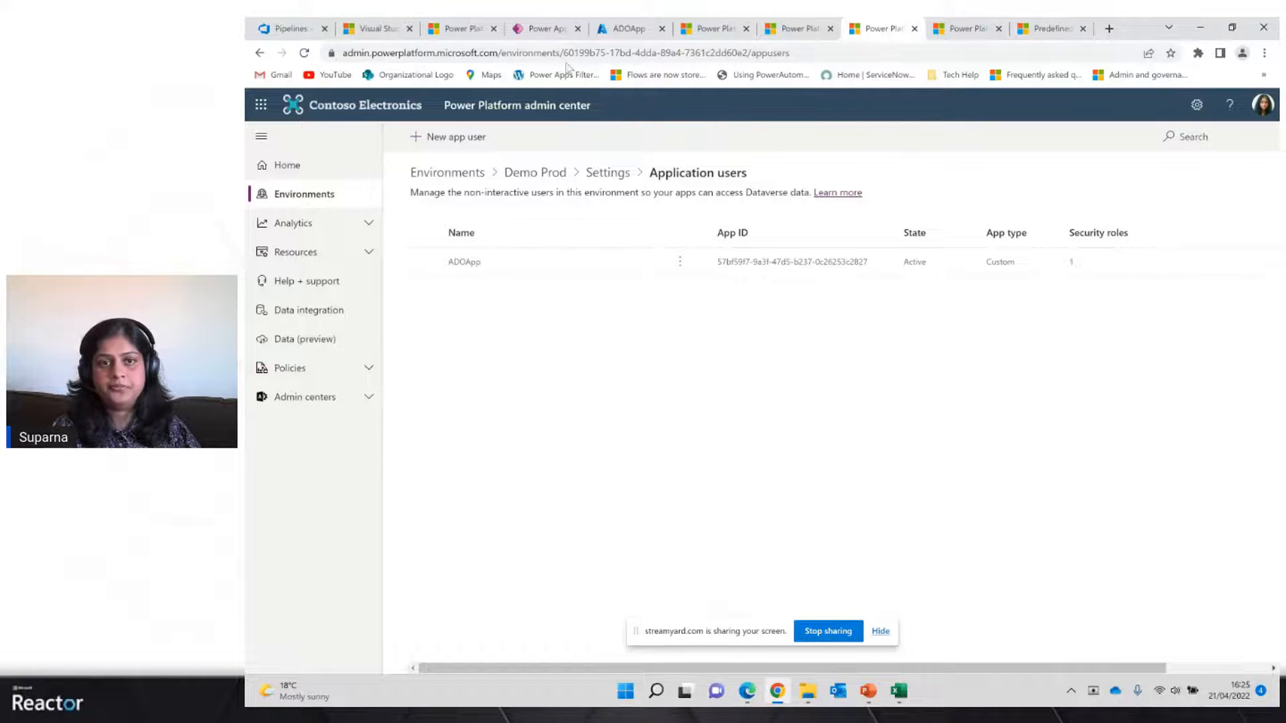
Review the logs of run #69 of the Create Export from Dev pipeline, including the Checkout and Export Solution steps
{"action": "left_click", "coordinate": [282, 33]}
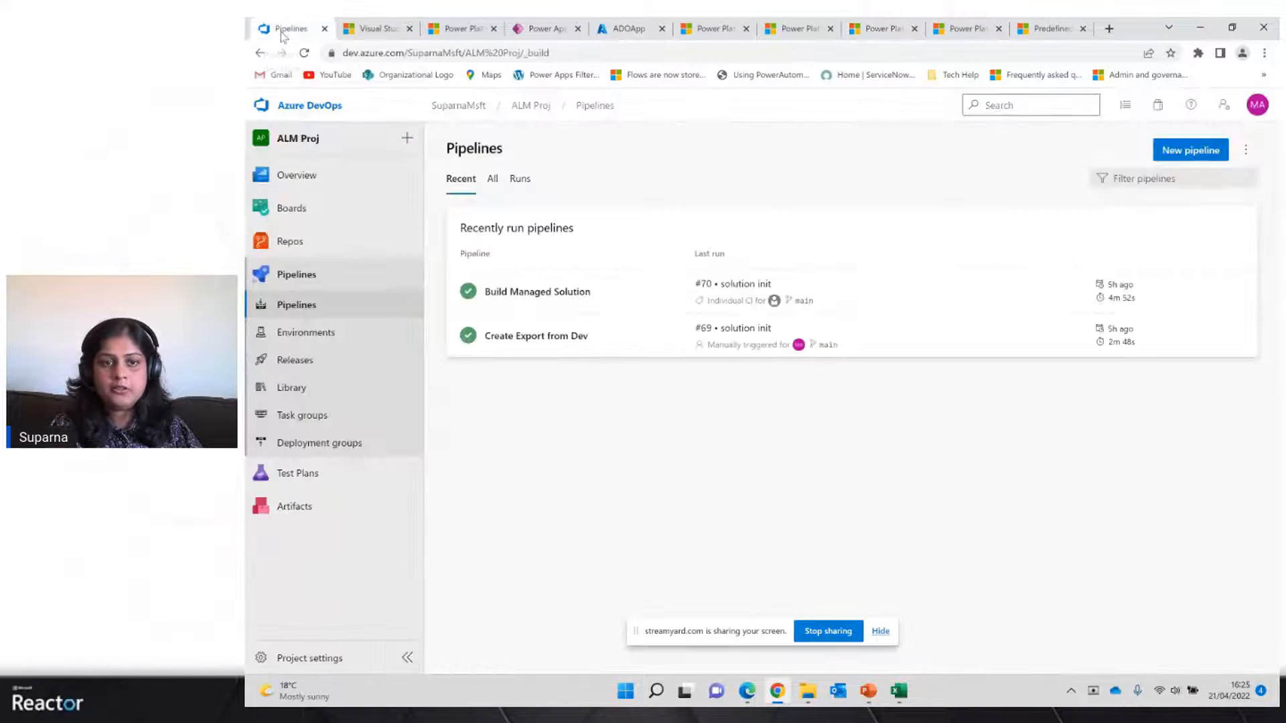
{"action": "left_click", "coordinate": [531, 347]}
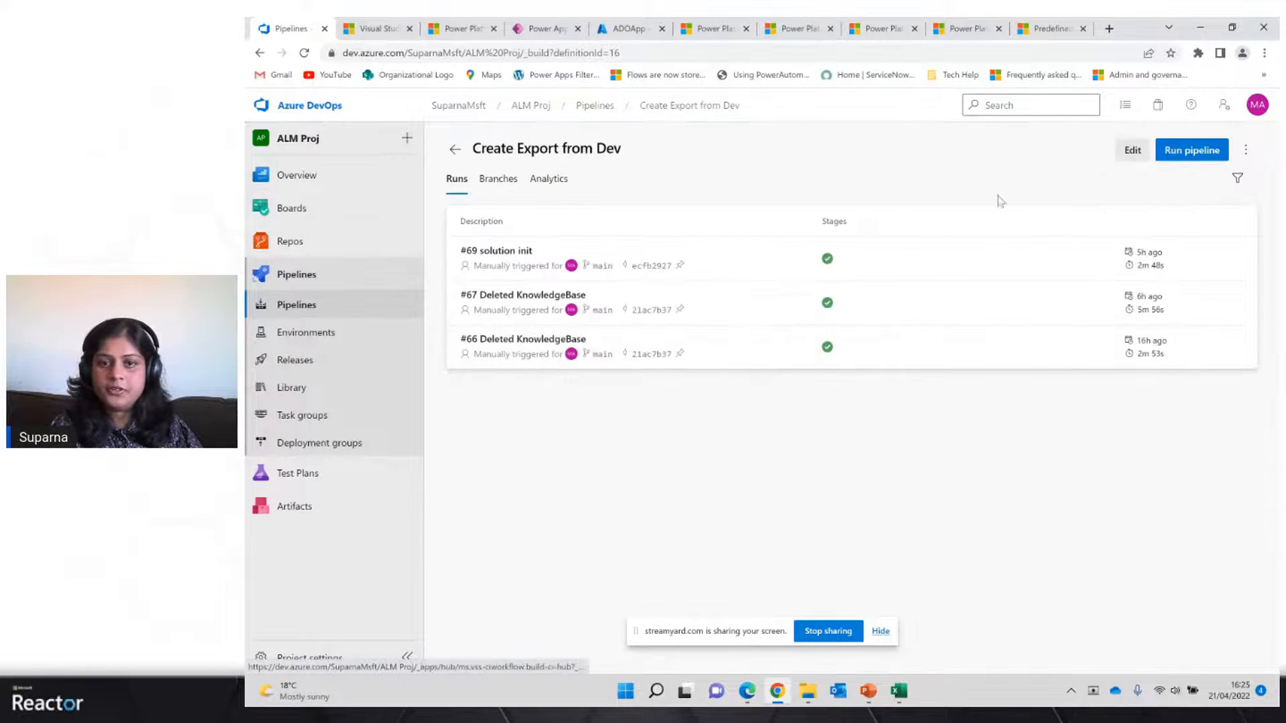
{"action": "left_click", "coordinate": [563, 252]}
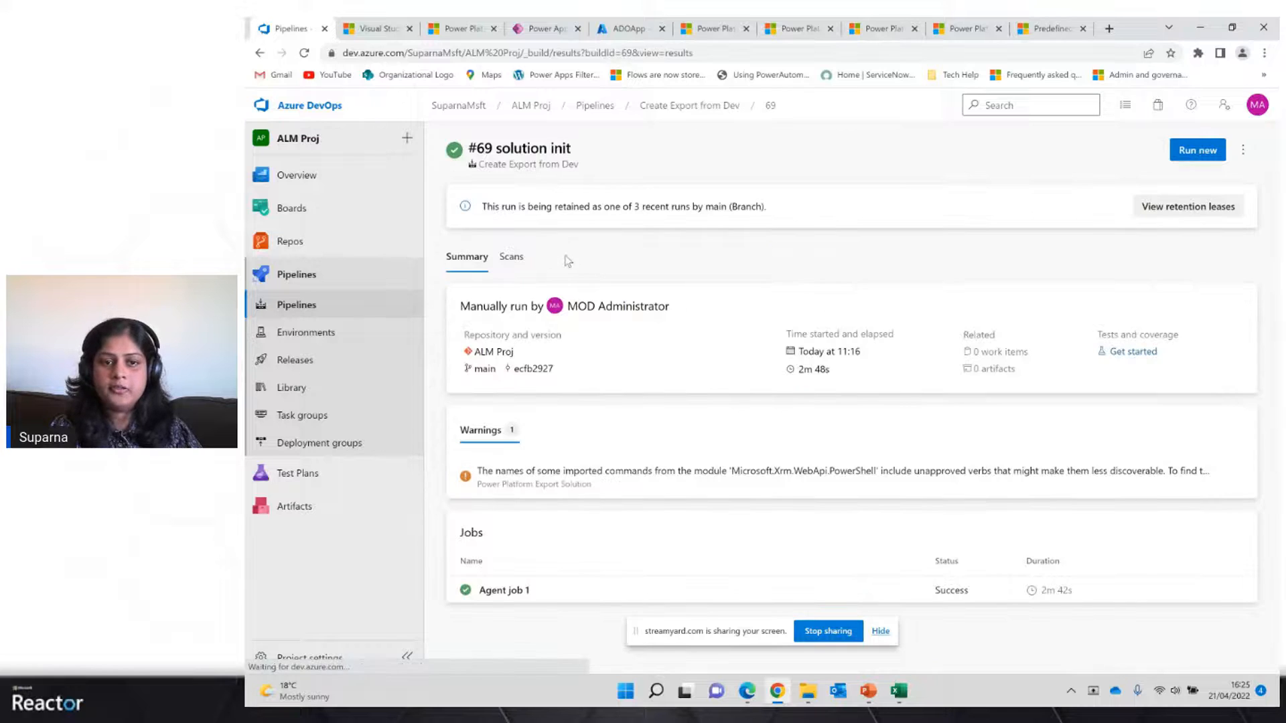
{"action": "left_click", "coordinate": [507, 590]}
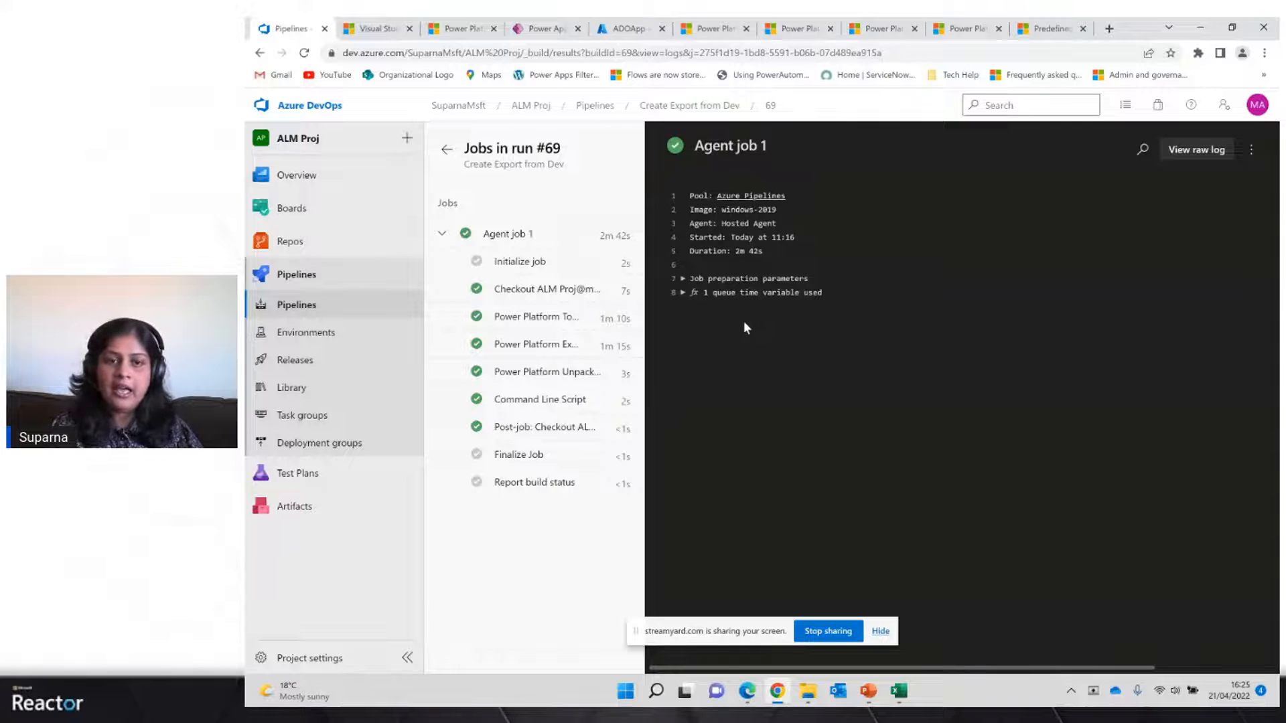
{"action": "left_click", "coordinate": [549, 292]}
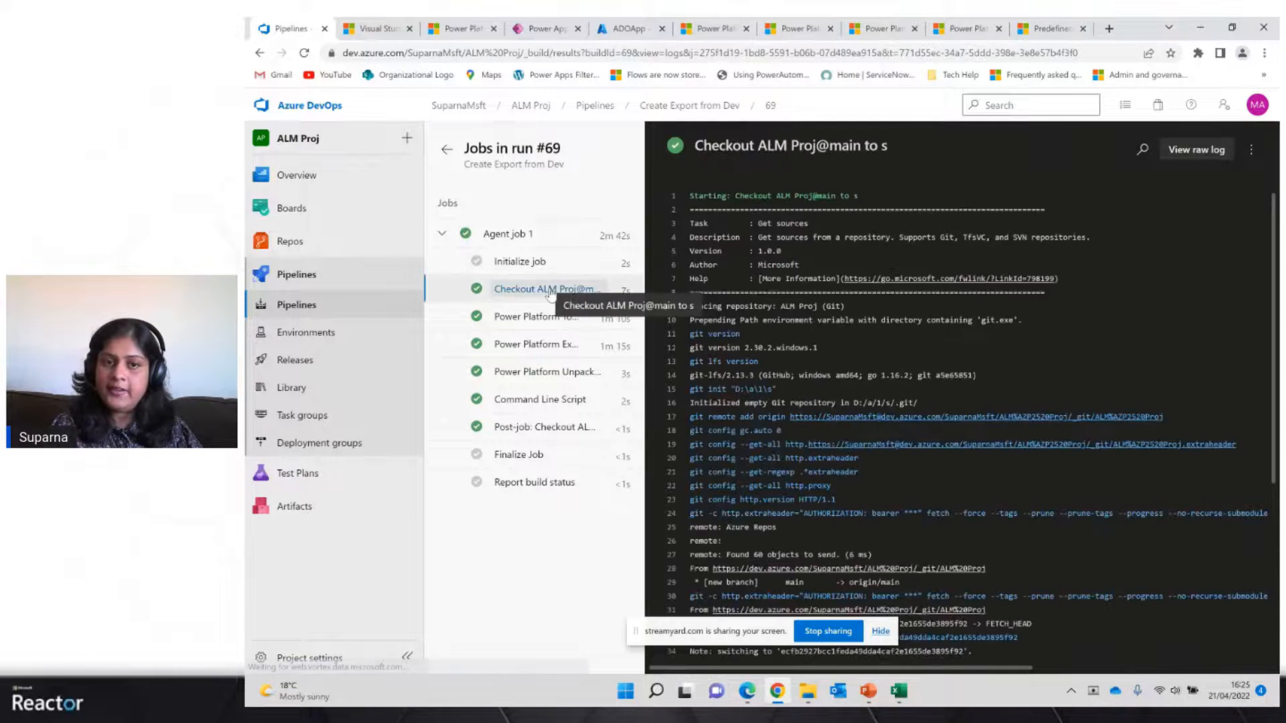
{"action": "left_click_drag", "start_coordinate": [1274, 355], "coordinate": [1272, 540]}
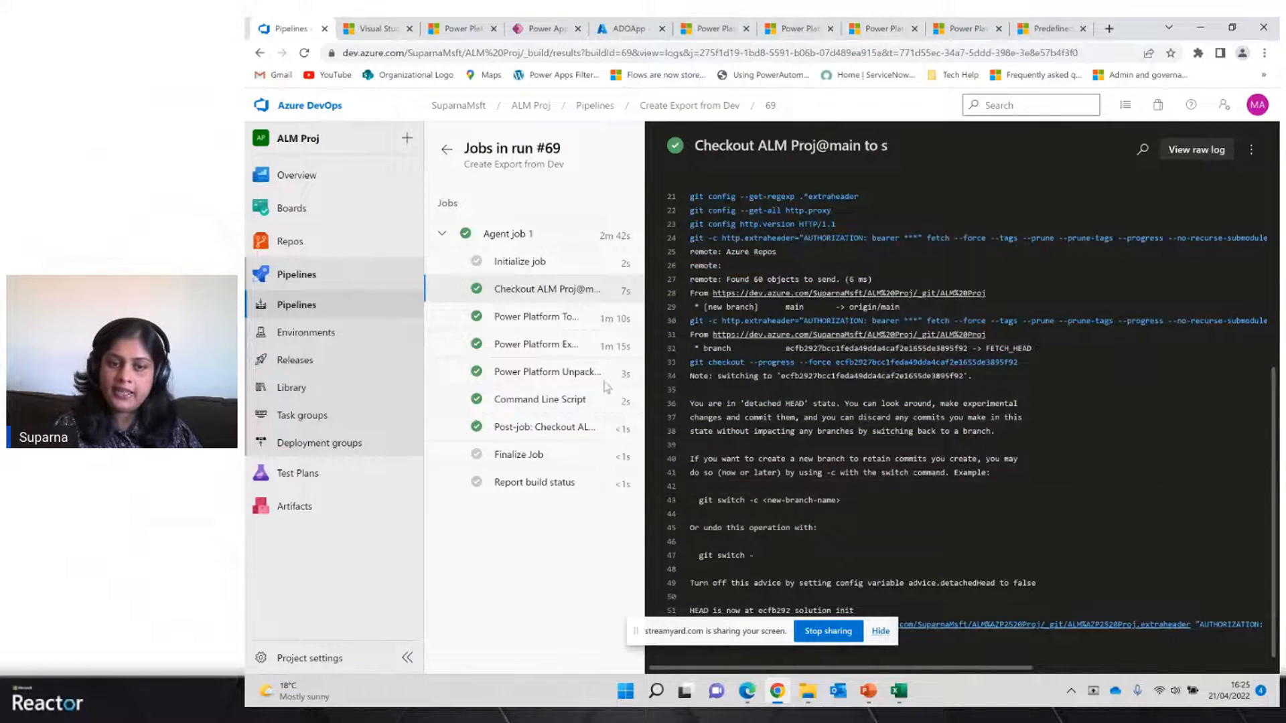
{"action": "left_click", "coordinate": [544, 345]}
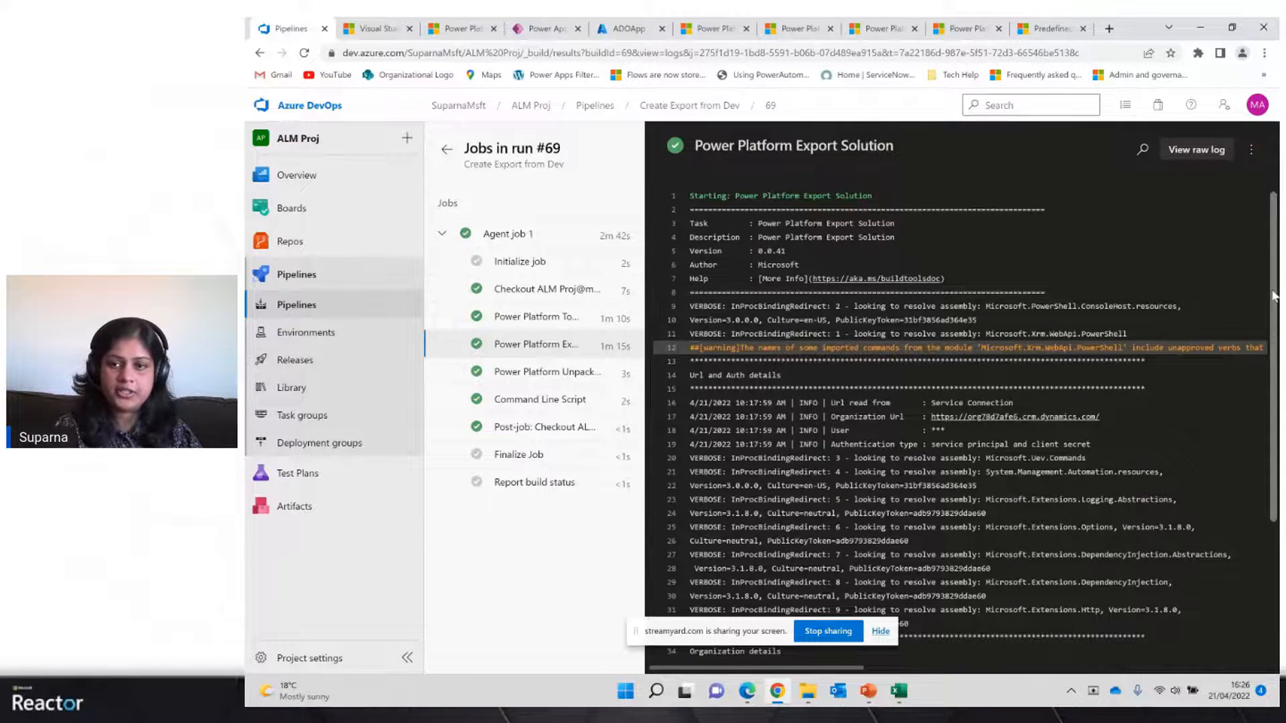
{"action": "left_click_drag", "start_coordinate": [1274, 296], "coordinate": [1275, 436]}
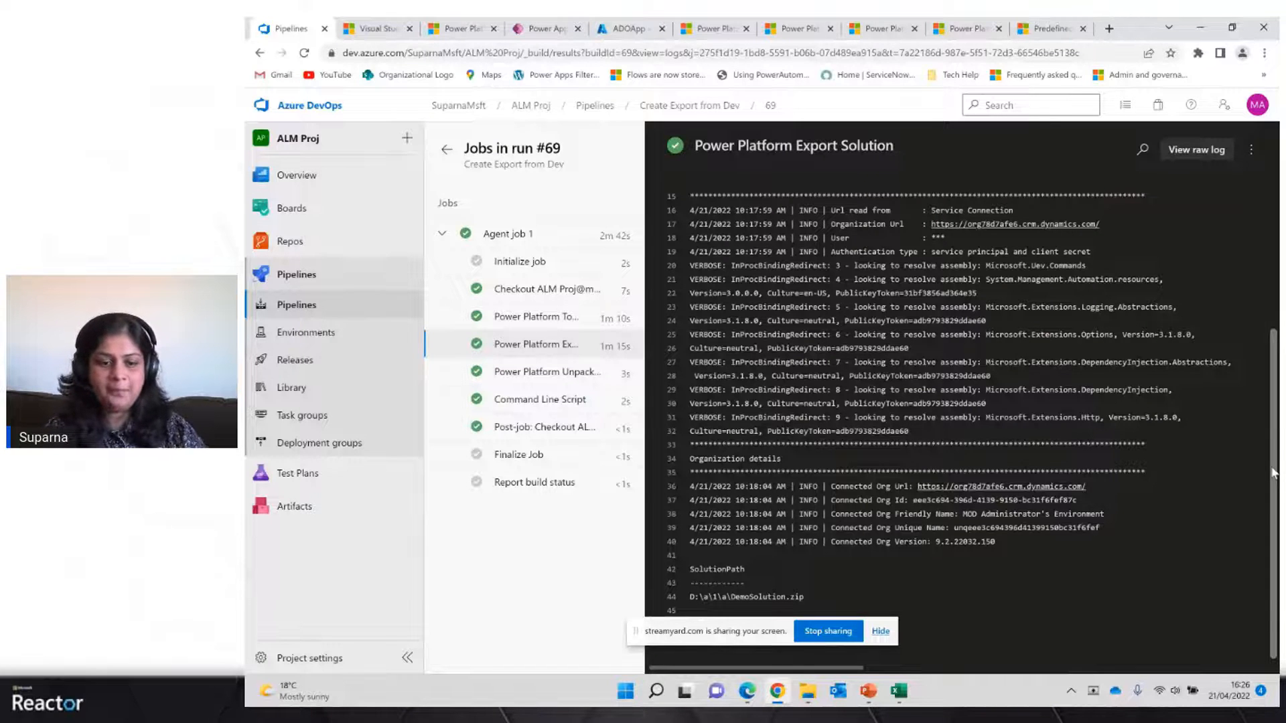
Switch to the PowerPoint slide show and advance to the Recap of the steps slide
{"action": "key", "text": "super+Tab"}
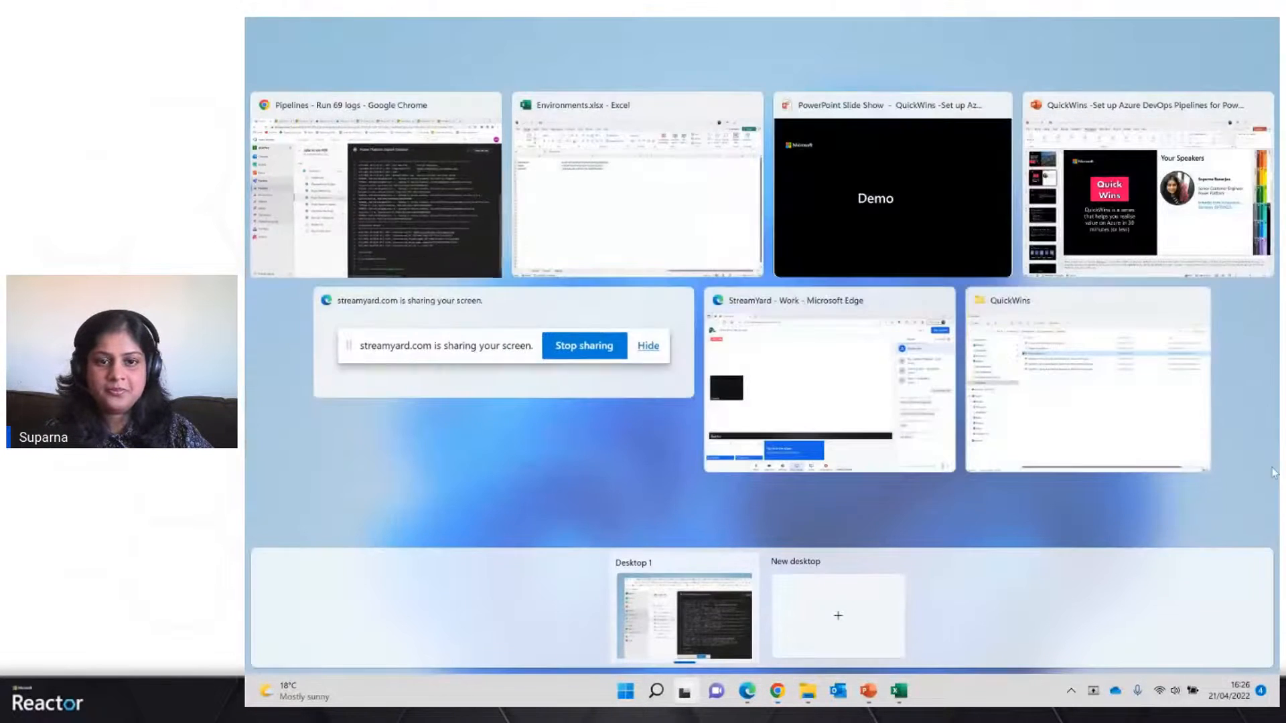
{"action": "left_click", "coordinate": [875, 194]}
{"action": "key", "text": "Right"}
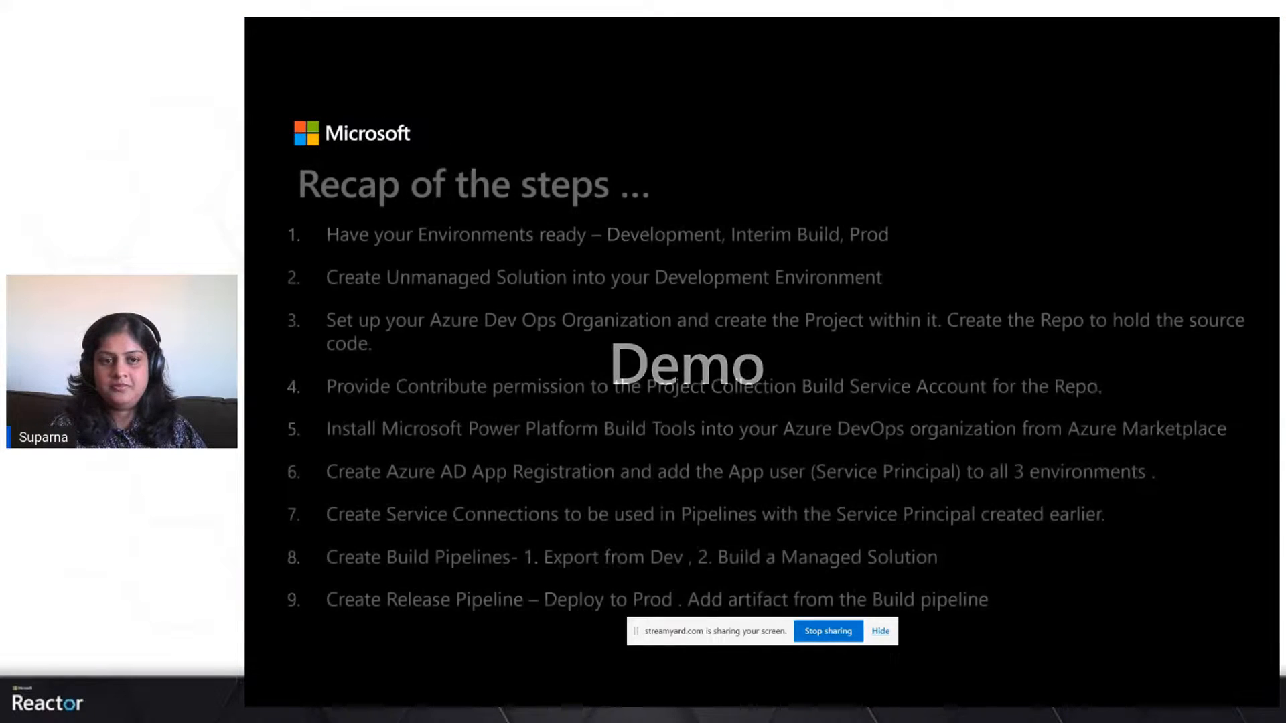